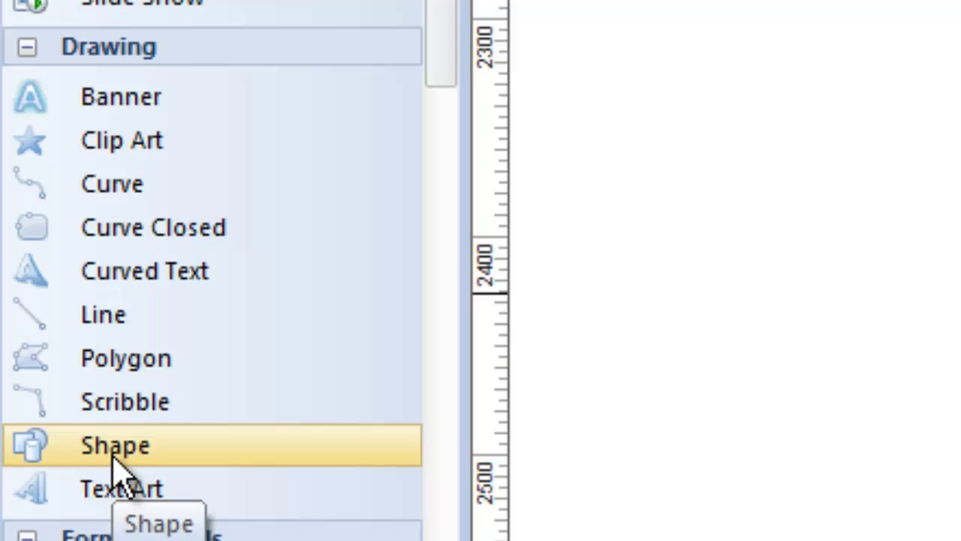
- Insert a page banner near the left margin, sized about 480 by 105 pixels, and move it slightly up
left_click(85, 107)
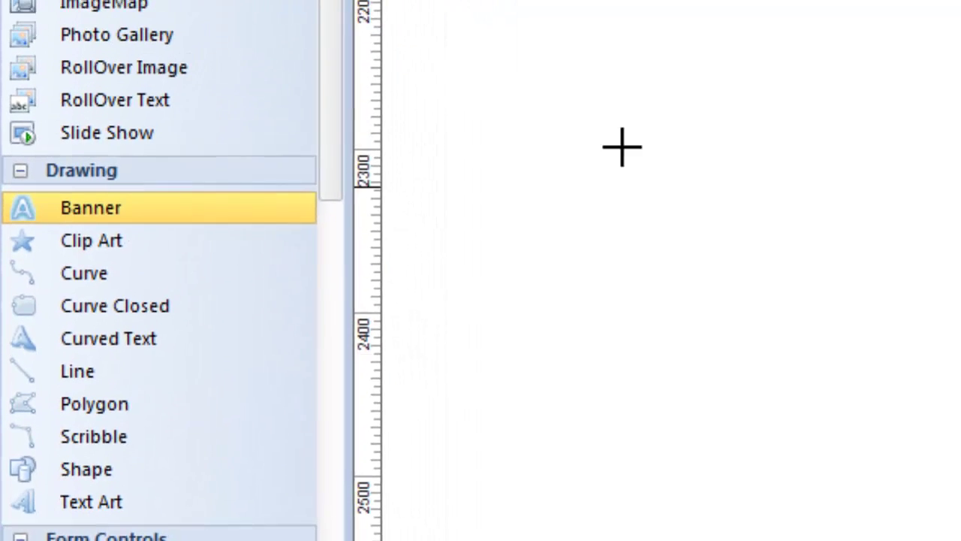
left_click_drag(374, 0, 960, 174)
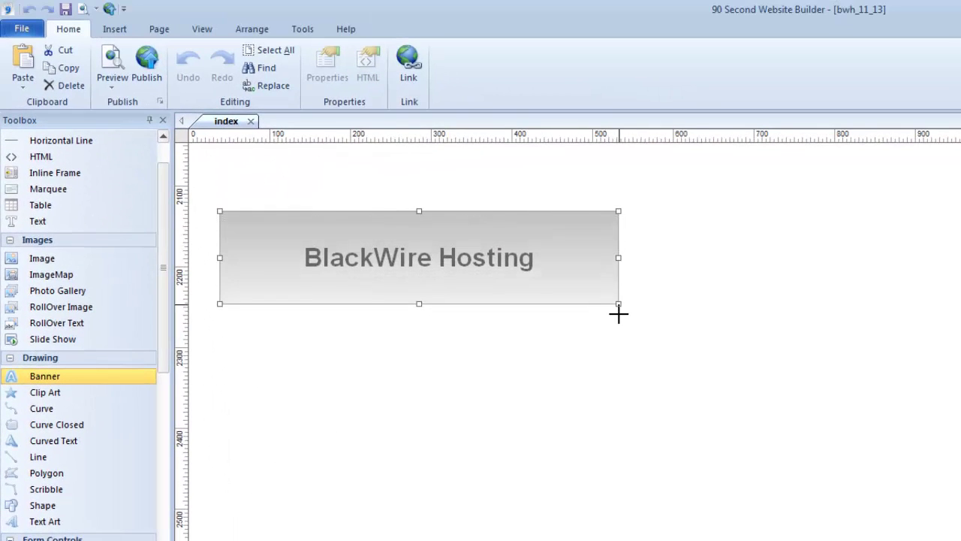
mouse_move(620, 323)
left_mouse_down()
mouse_move(548, 307)
mouse_move(606, 296)
left_mouse_up()
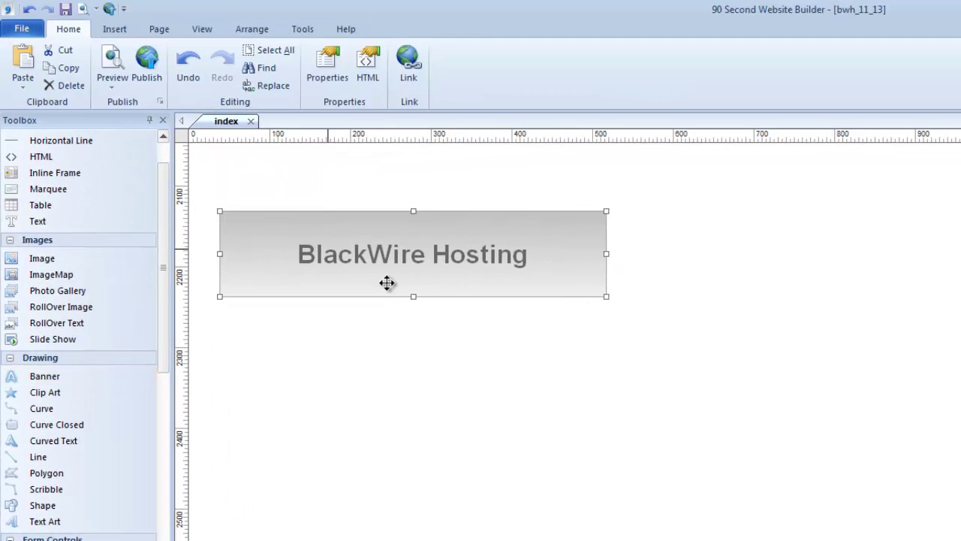
left_click_drag(380, 273, 406, 249)
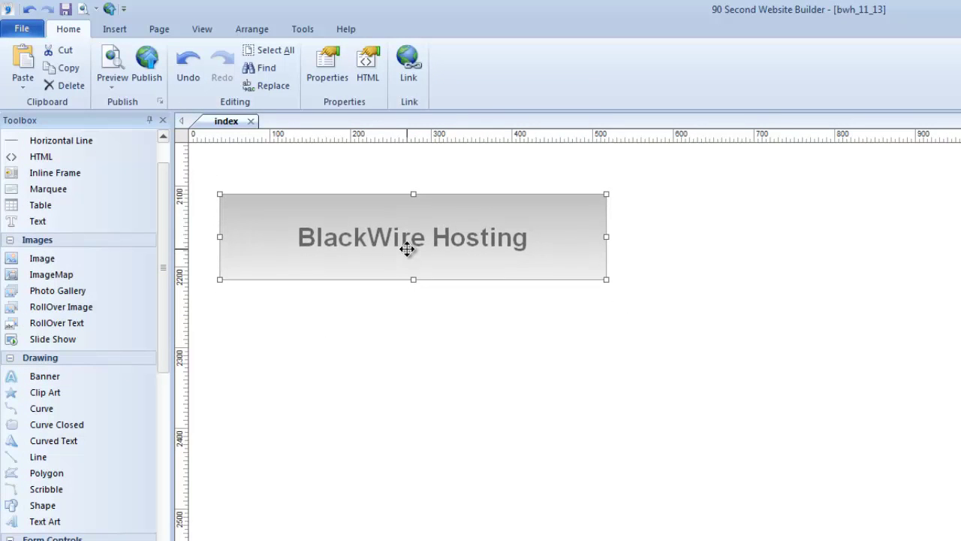
- Turn off the page title option in the banner's properties and clear the banner text
double_click(406, 238)
left_click_drag(718, 239, 646, 172)
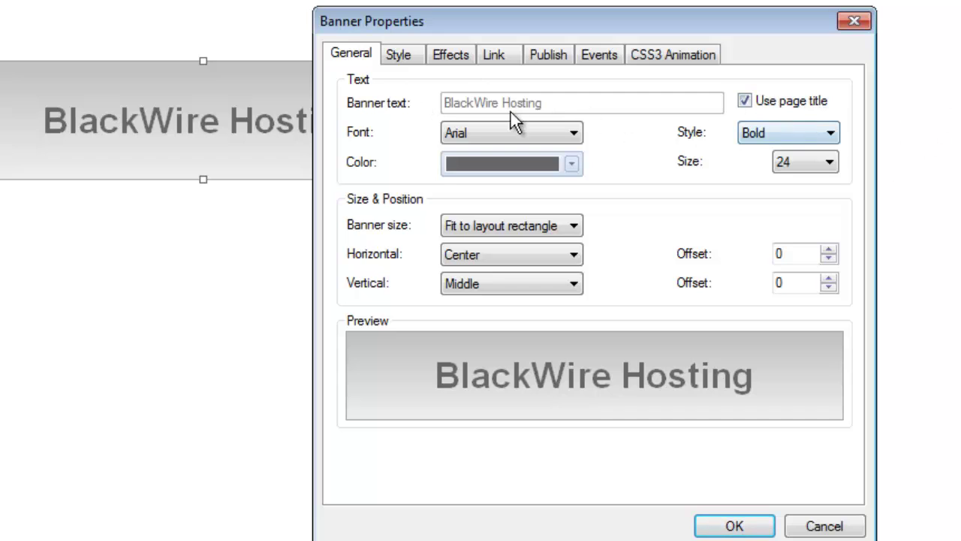
left_click(746, 103)
left_click_drag(571, 103, 270, 98)
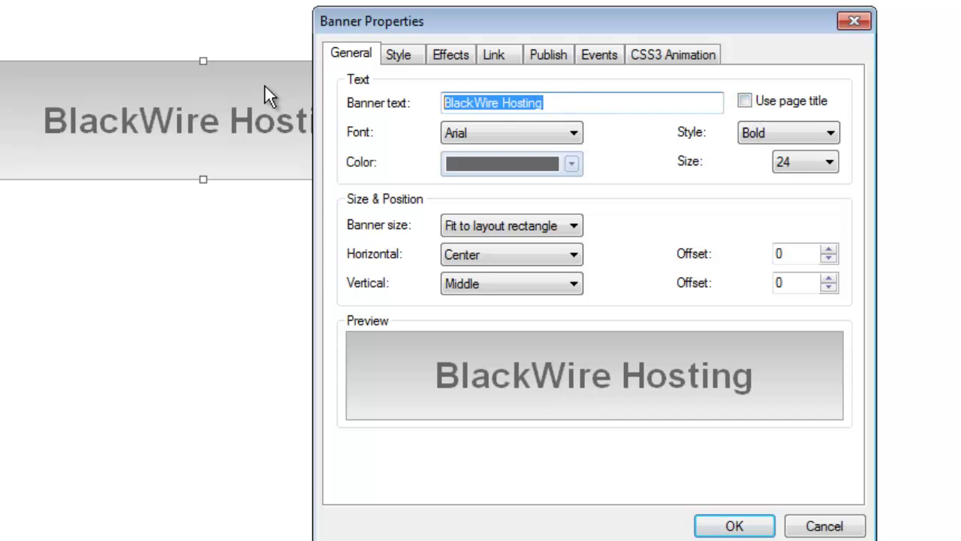
key("Delete")
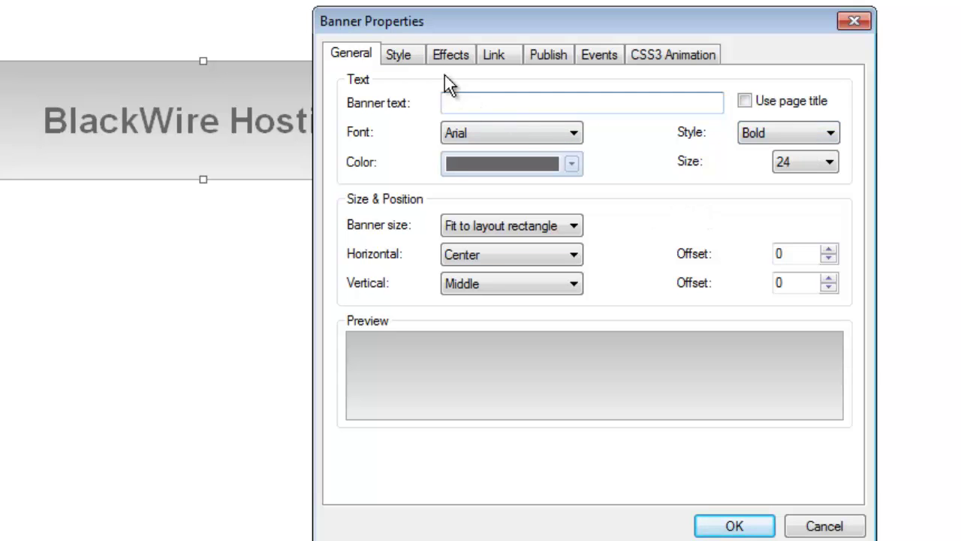
- Try the Image and Solid background effects for the banner and check the border style choices
left_click(398, 56)
left_click(567, 105)
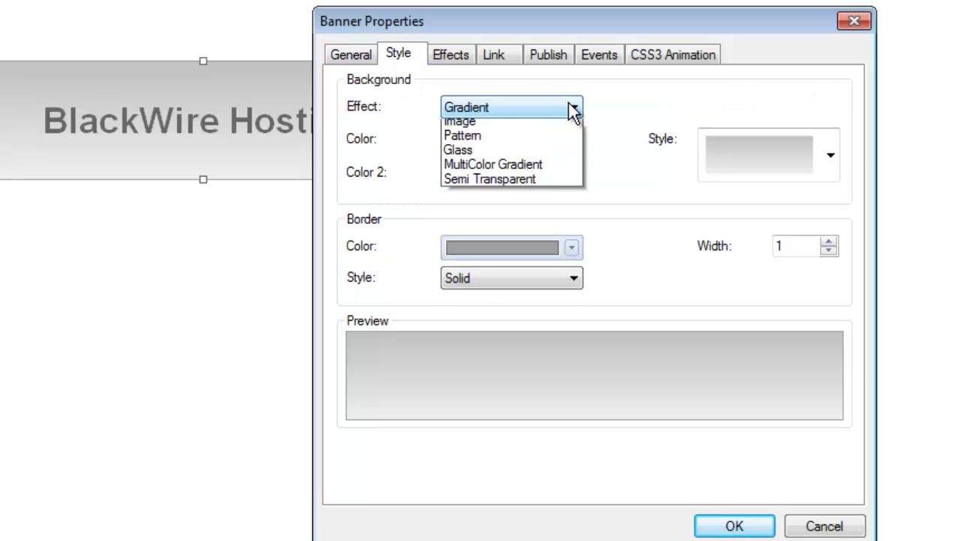
left_click(461, 156)
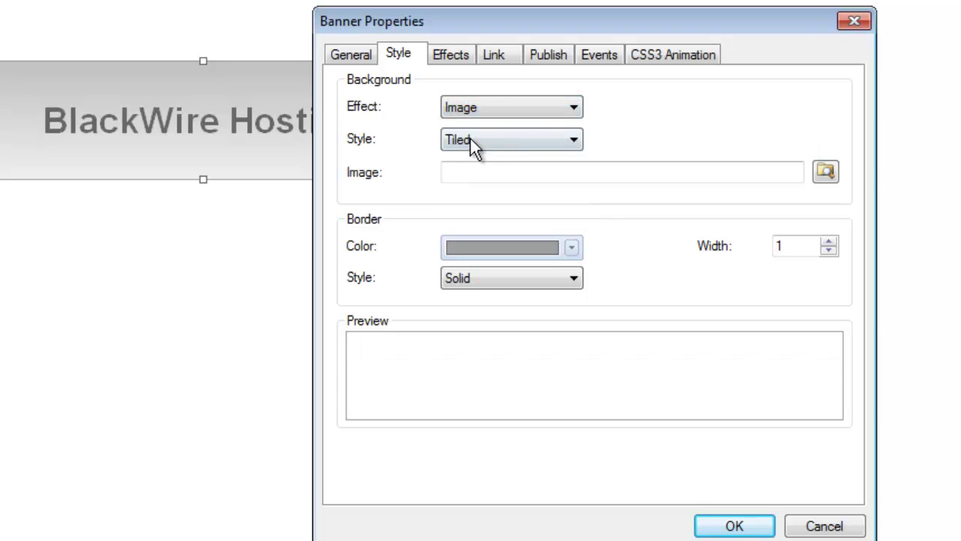
left_click(553, 109)
left_click(512, 128)
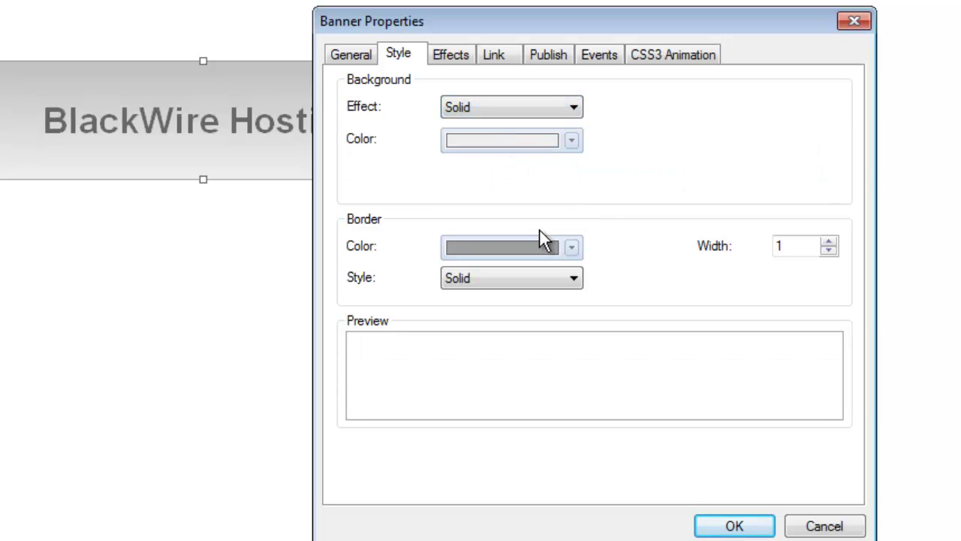
left_click(561, 276)
left_click(653, 197)
- Try enabling the banner's shadow, view its link settings, and discard the property changes
left_click(457, 59)
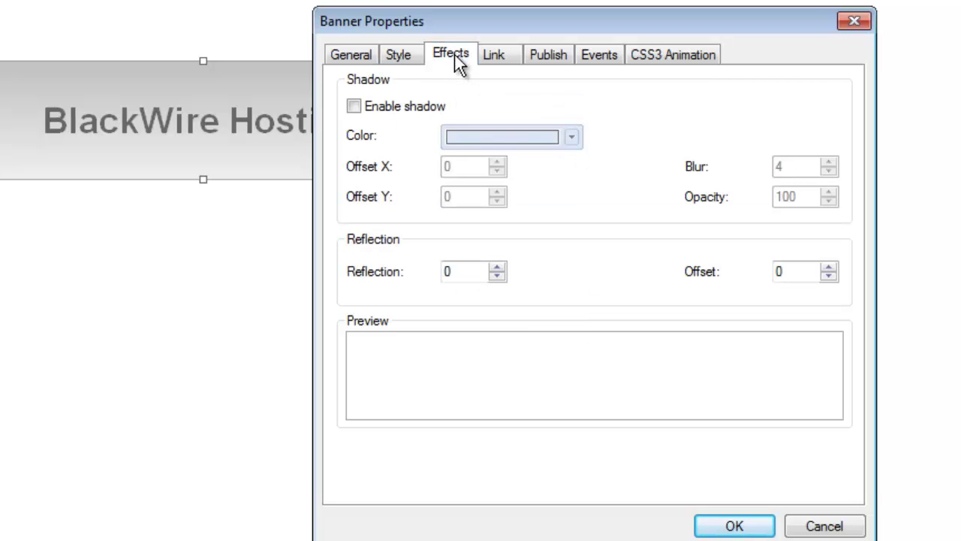
left_click(354, 106)
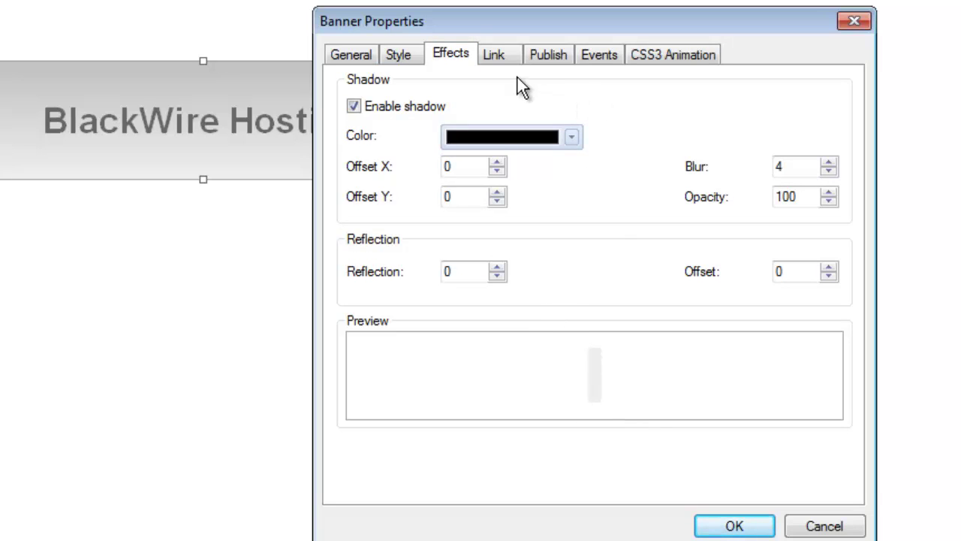
left_click(494, 61)
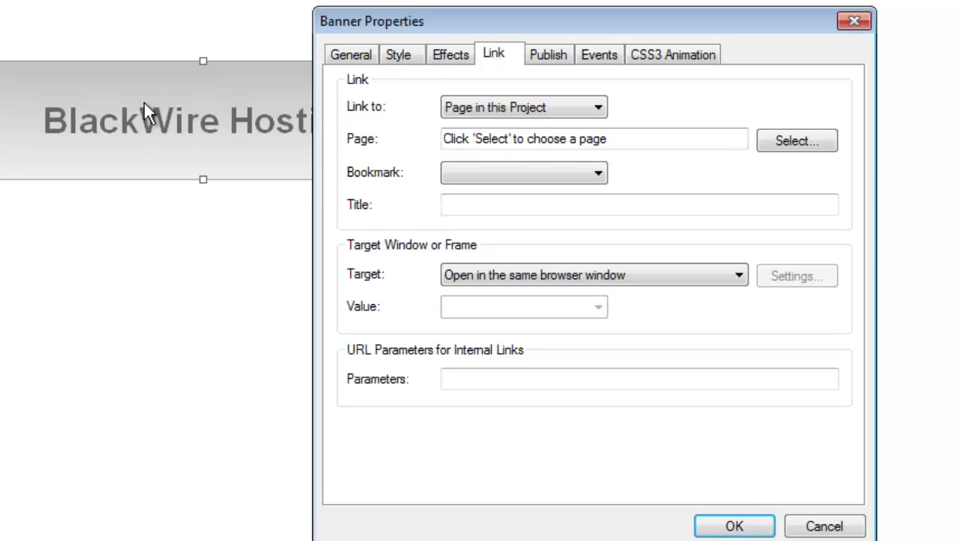
left_click(848, 526)
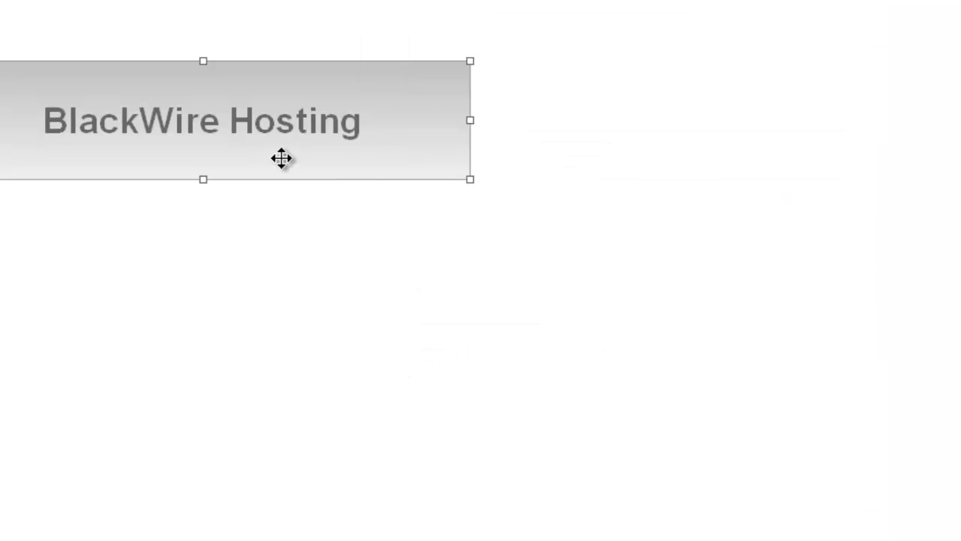
- Enlarge the banner to about 855 by 130 pixels and place it against the page's left edge
left_click_drag(518, 141, 925, 208)
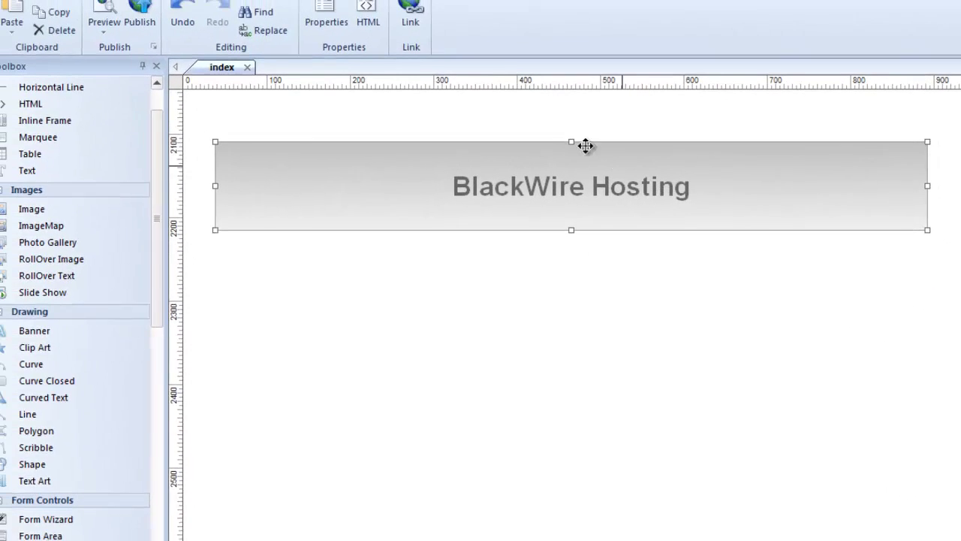
left_click_drag(575, 143, 538, 181)
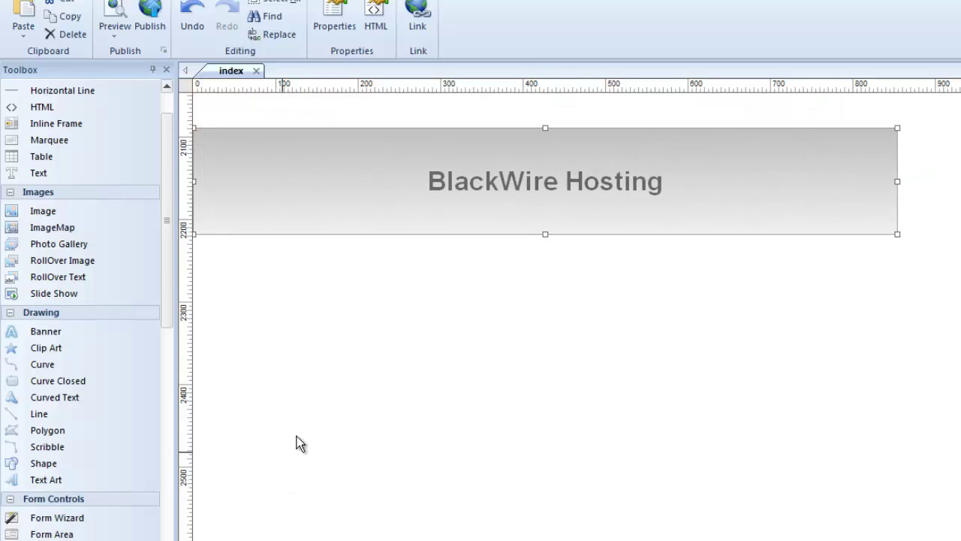
- Draw a clip art frame about 200 by 175 pixels below the banner
left_click(41, 354)
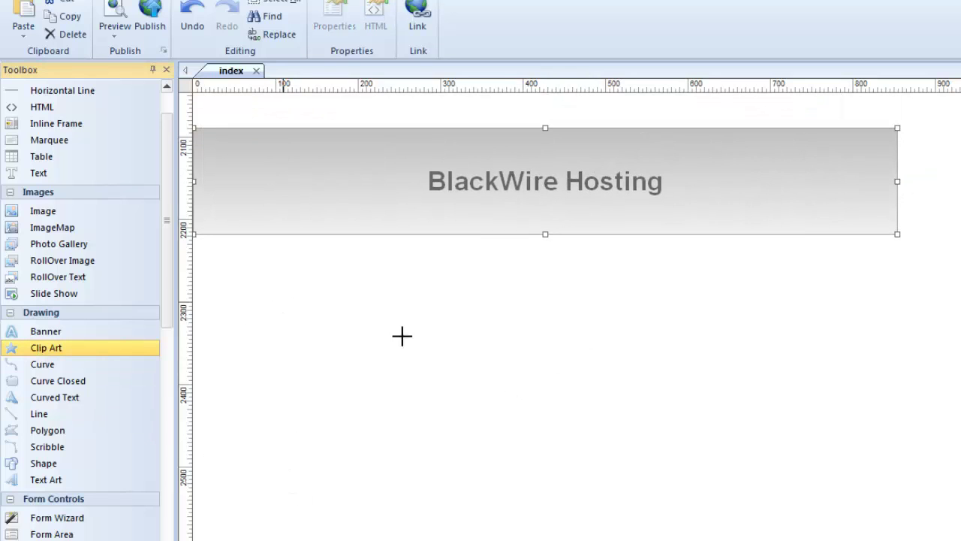
mouse_move(438, 261)
left_mouse_down()
mouse_move(609, 393)
mouse_move(604, 400)
left_mouse_up()
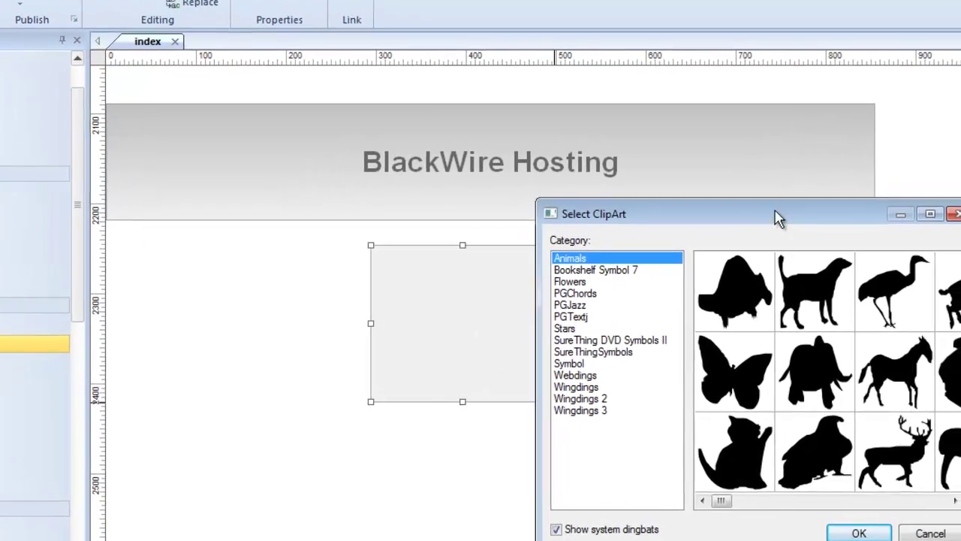
left_click_drag(806, 235, 791, 163)
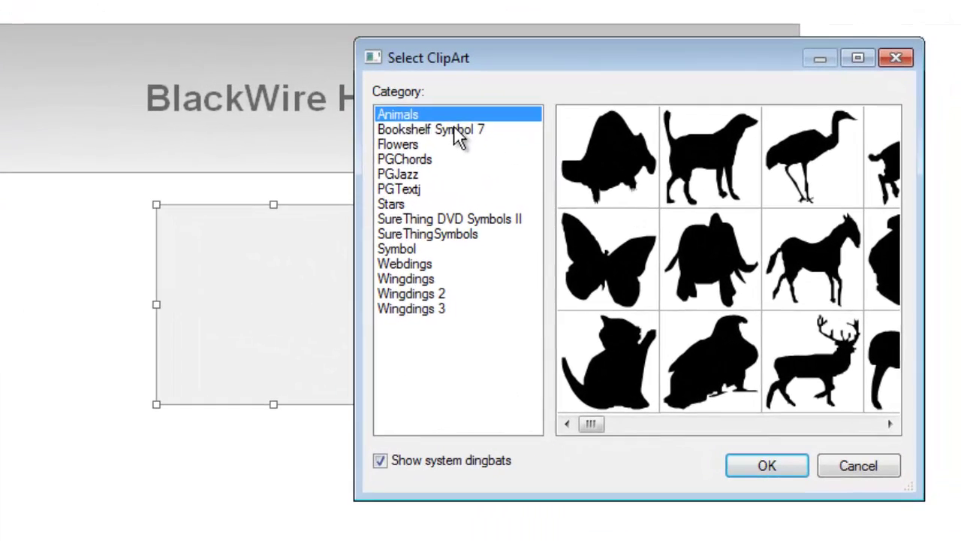
- Browse the clip art categories from Bookshelf Symbol 7 through Flowers, Stars and the SureThing symbols to Wingdings 3
left_click(454, 129)
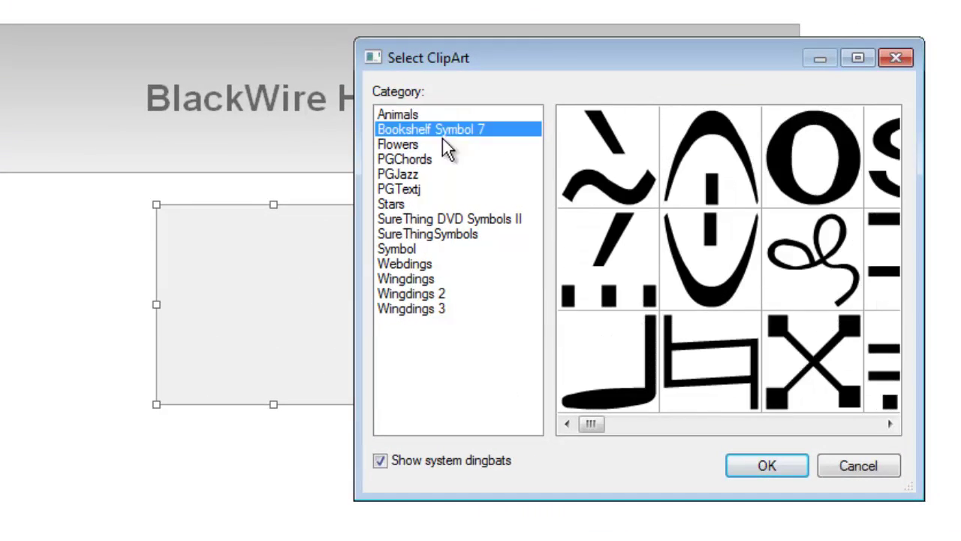
left_click(415, 146)
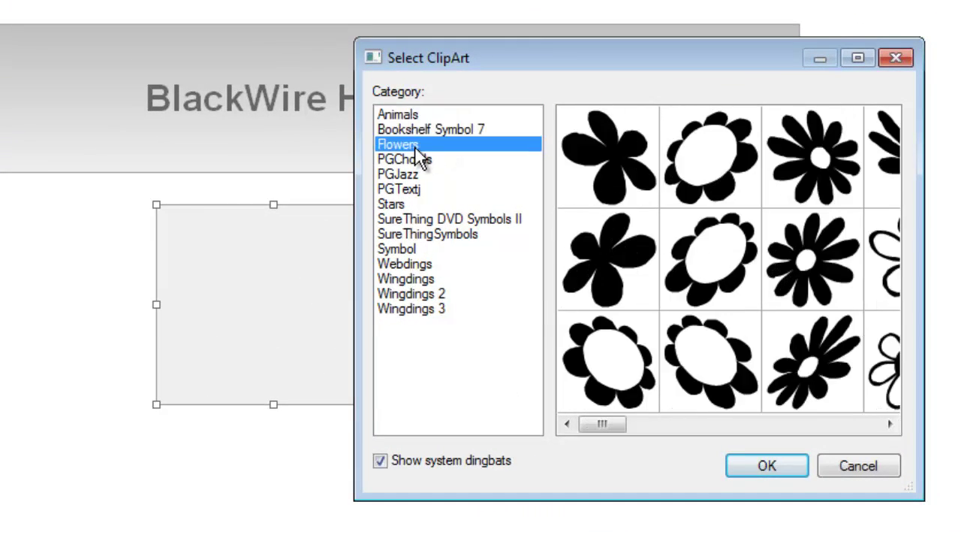
left_click(405, 208)
left_click(417, 219)
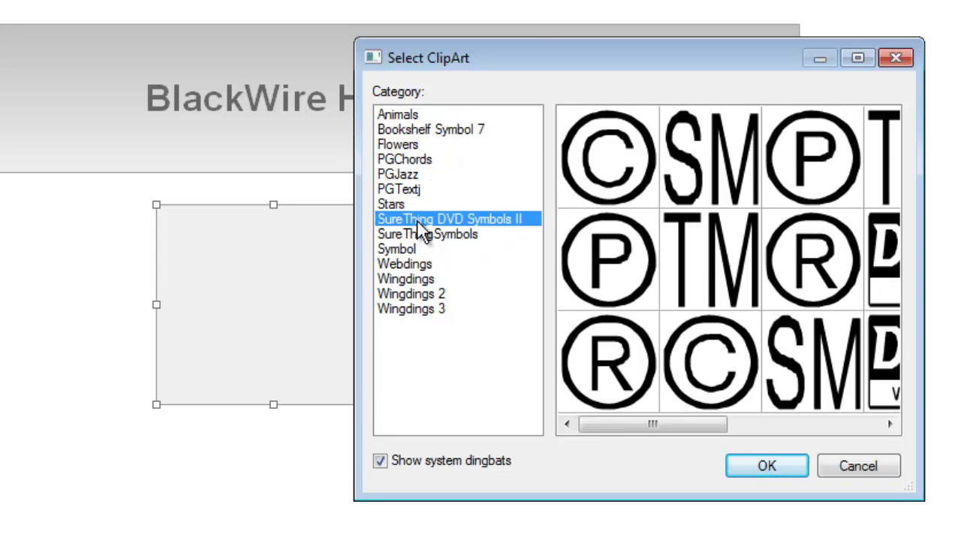
left_click(417, 235)
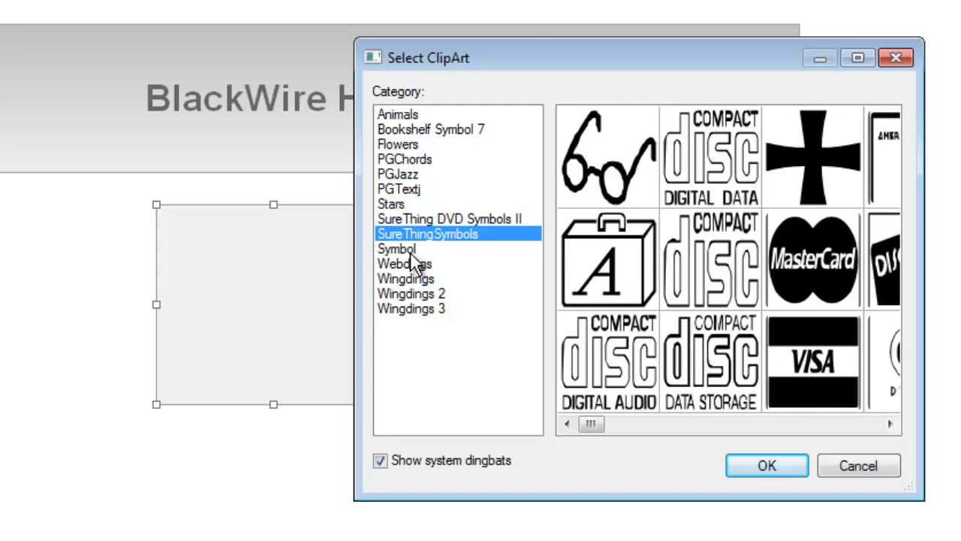
left_click(411, 251)
left_click(415, 265)
left_click(417, 281)
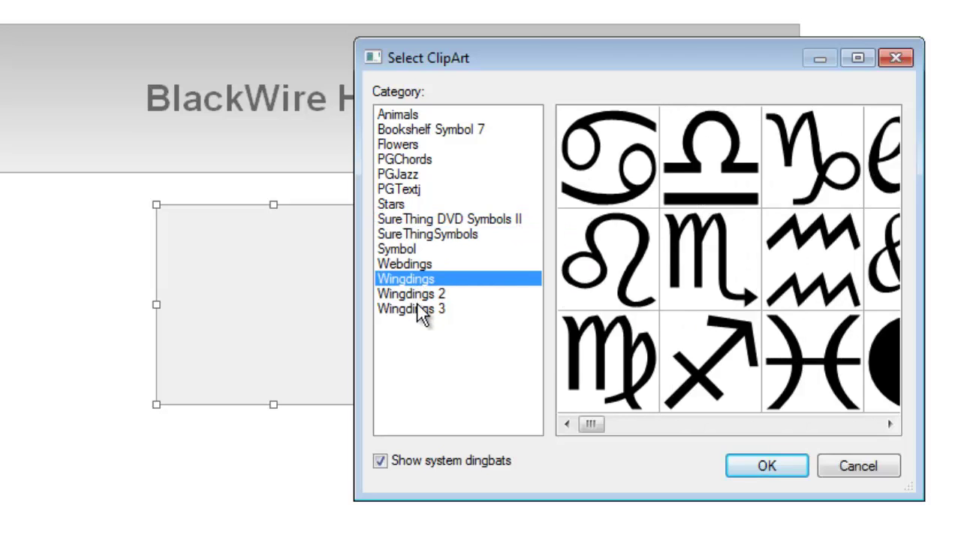
left_click(417, 294)
left_click(417, 305)
- Insert the outlined circled number 8 from the Wingdings 2 category as the clip art
left_click_drag(601, 424, 631, 423)
left_click(428, 293)
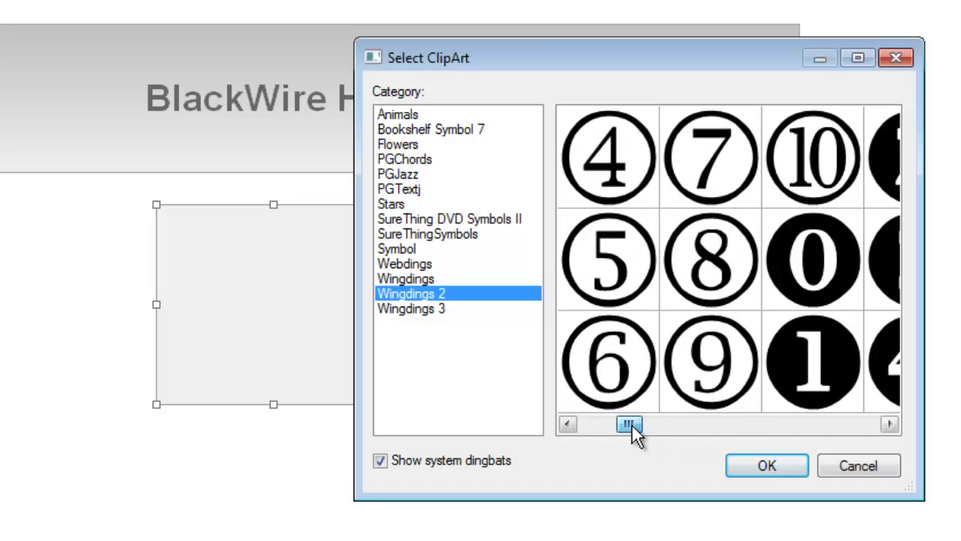
left_click(714, 257)
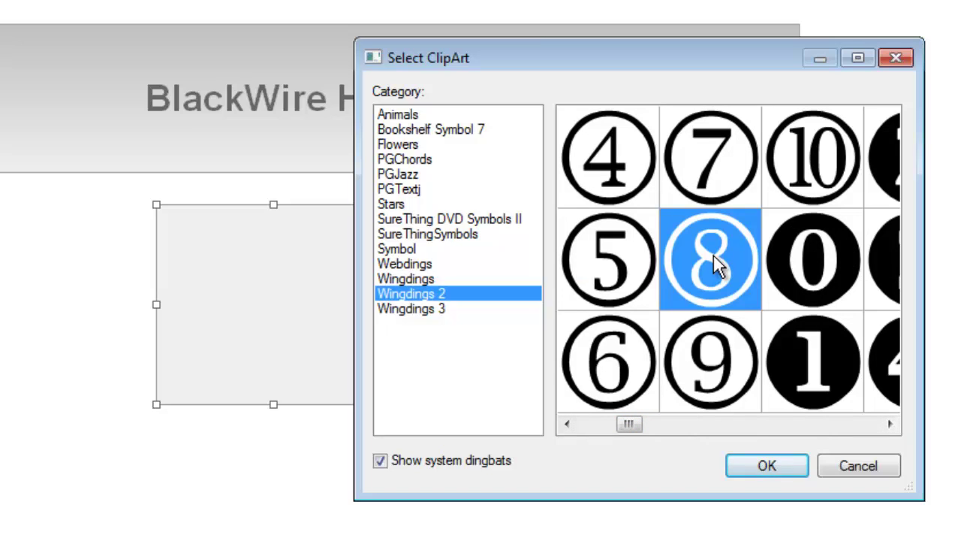
left_click(767, 465)
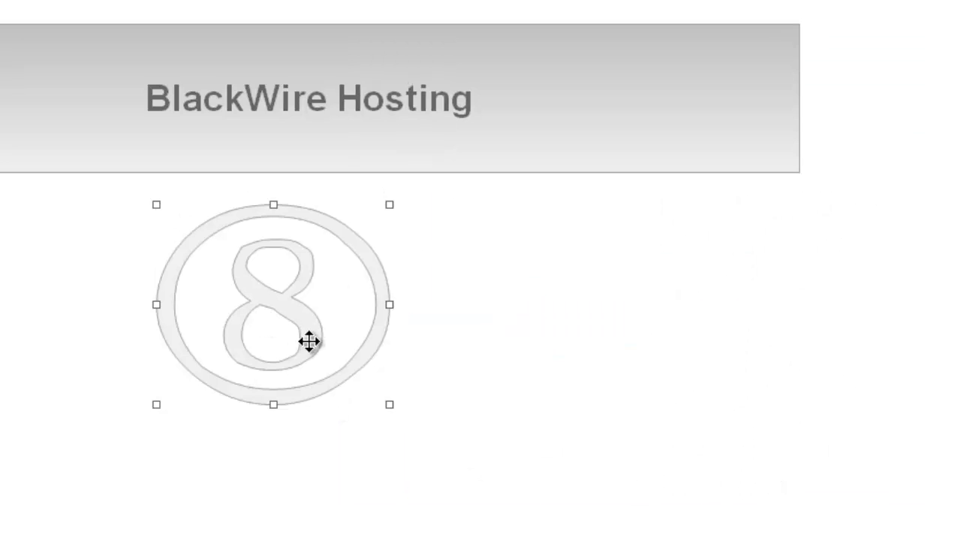
- Set the circled 8 clip art's background effect to Gradient in its properties
double_click(307, 321)
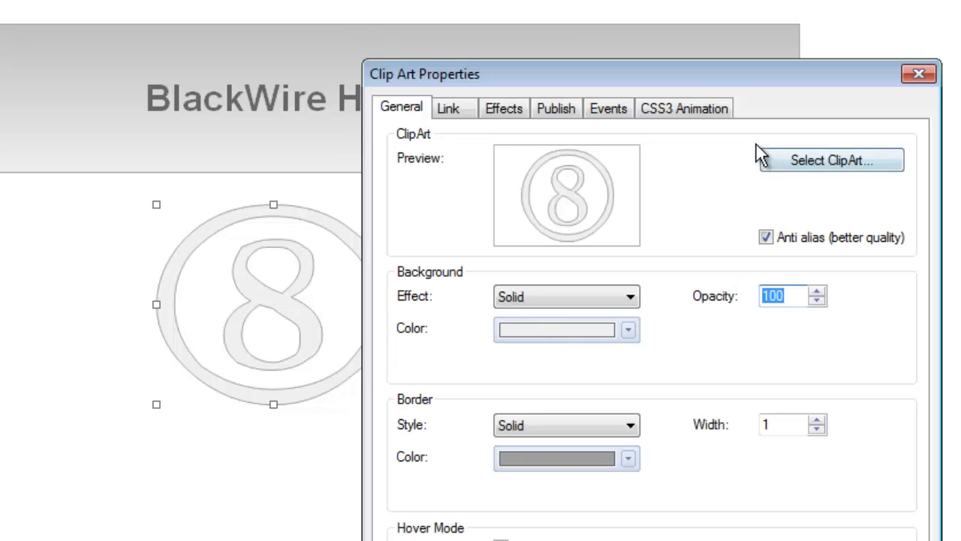
left_click_drag(726, 80, 726, 0)
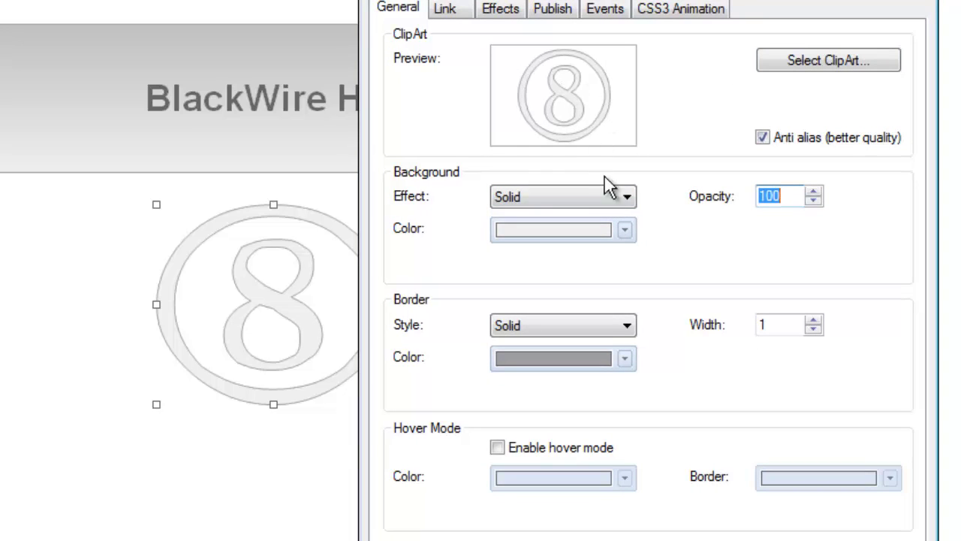
left_click(621, 199)
left_click(514, 235)
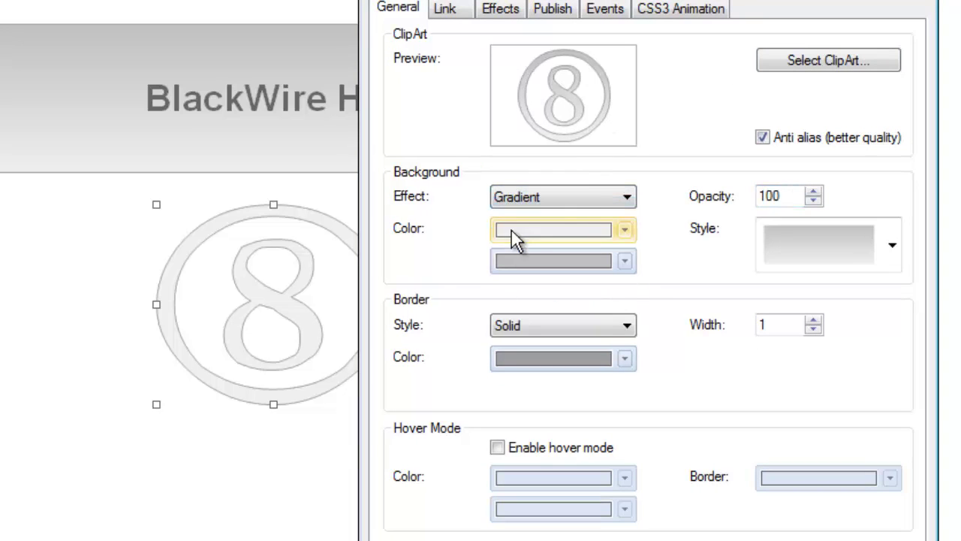
- Give the clip art a solid black border with a width of 2
left_click(628, 326)
left_click(599, 326)
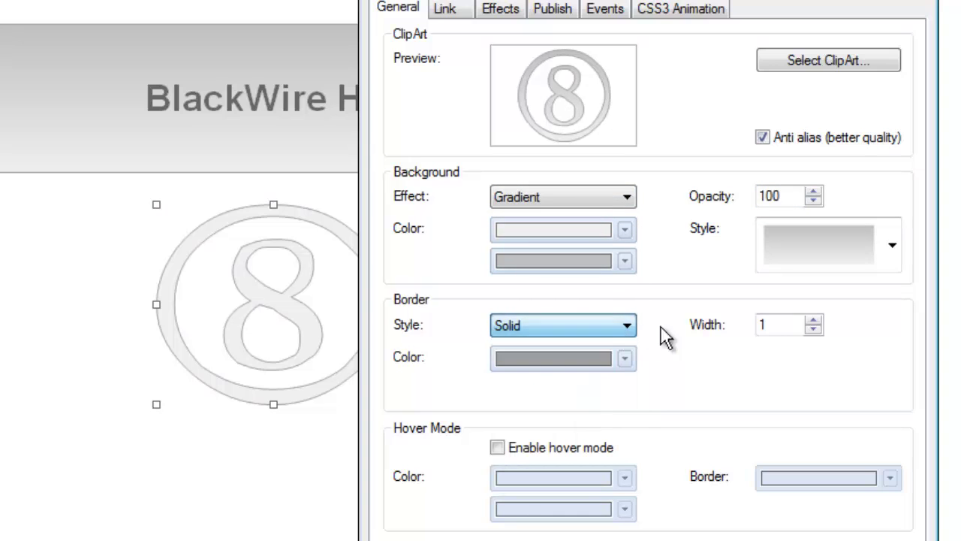
left_click(813, 319)
left_click(624, 358)
left_click(502, 392)
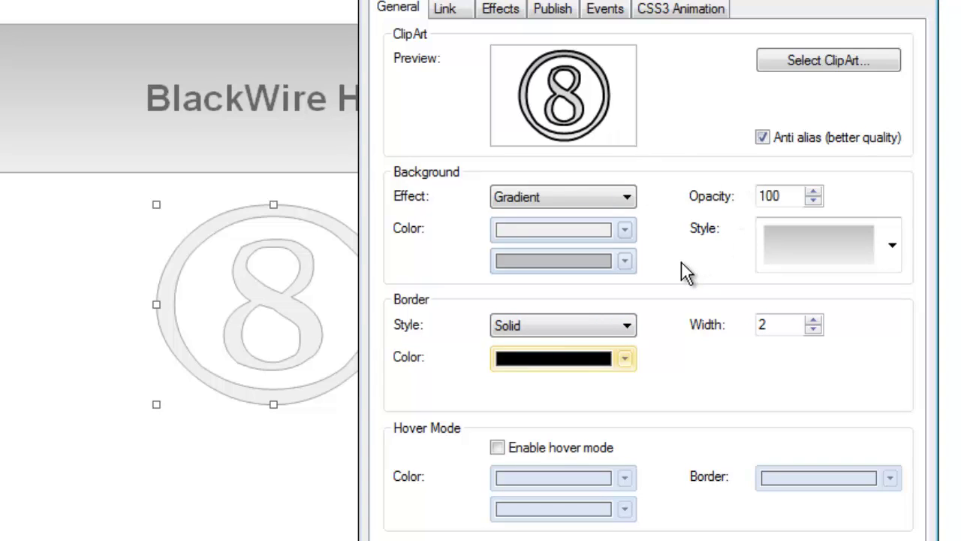
- Set the clip art's first gradient color to purple and show its shadow and other effects settings
left_click(625, 231)
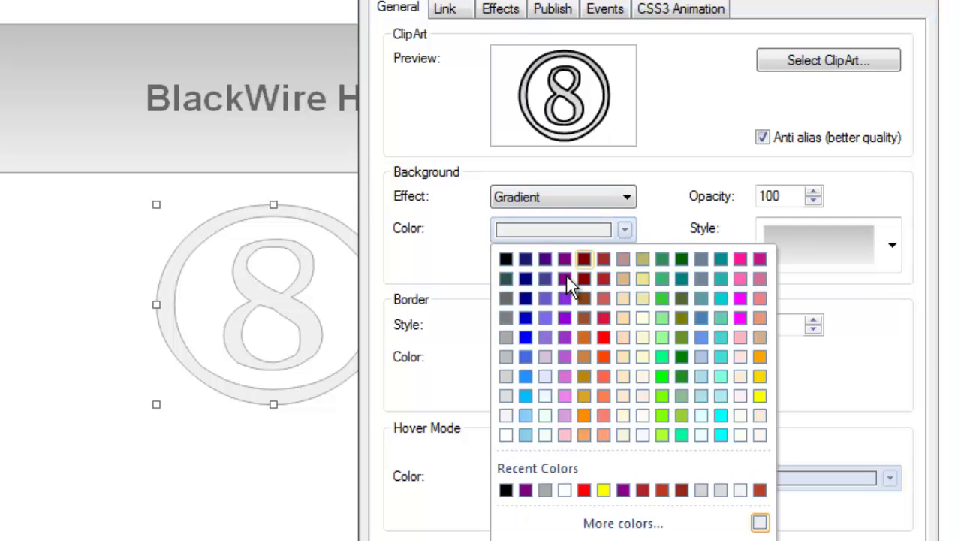
left_click(565, 258)
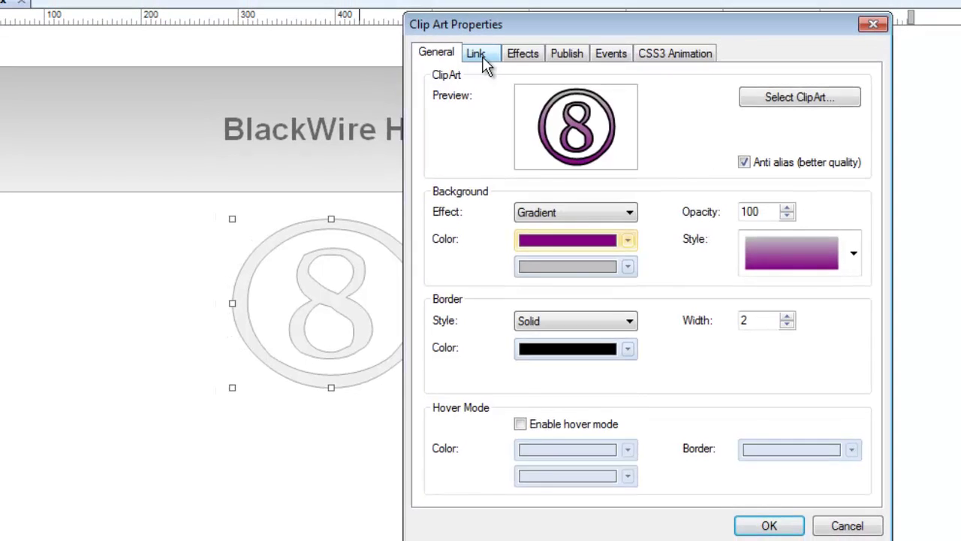
left_click(523, 53)
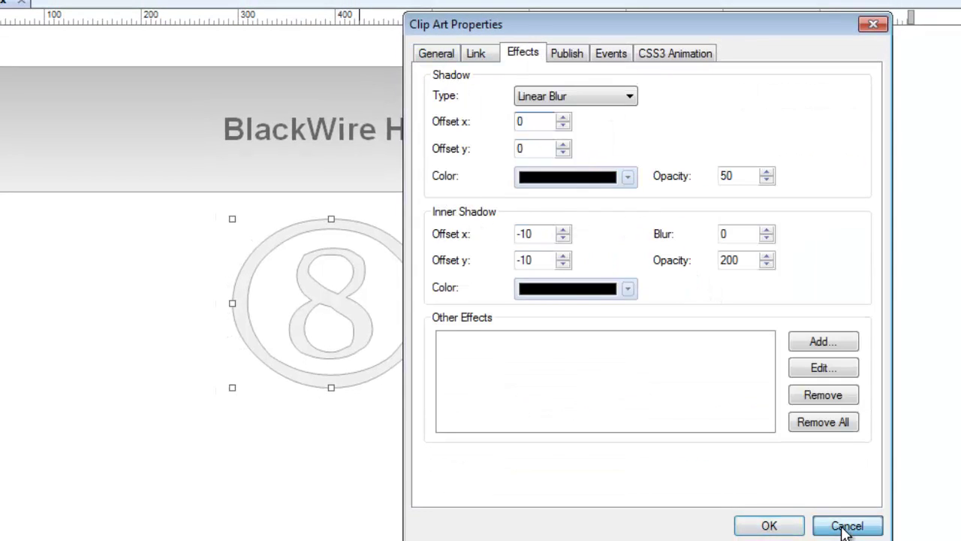
- Discard the clip art's property changes and draw a freehand looping curve to the right of the circled 8 with the Curve tool
left_click(847, 526)
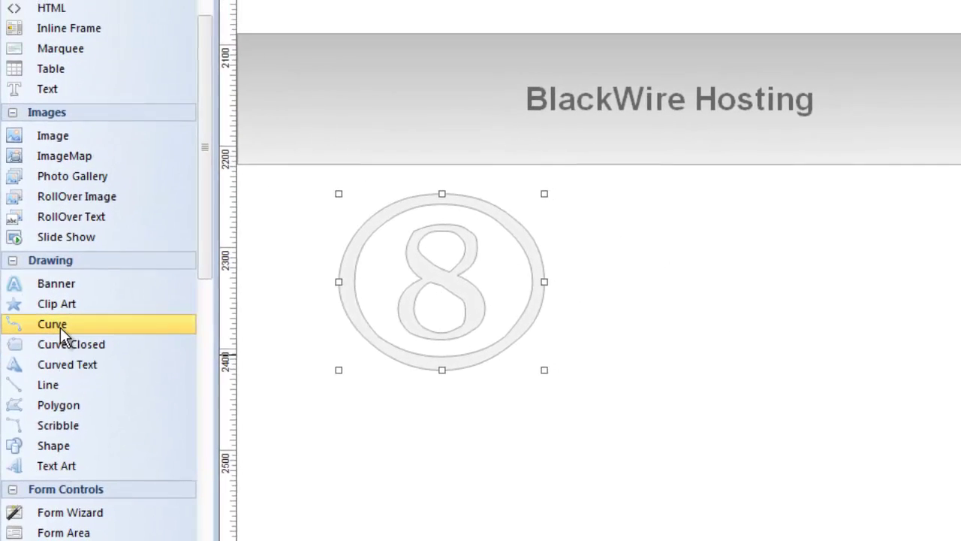
left_click(60, 328)
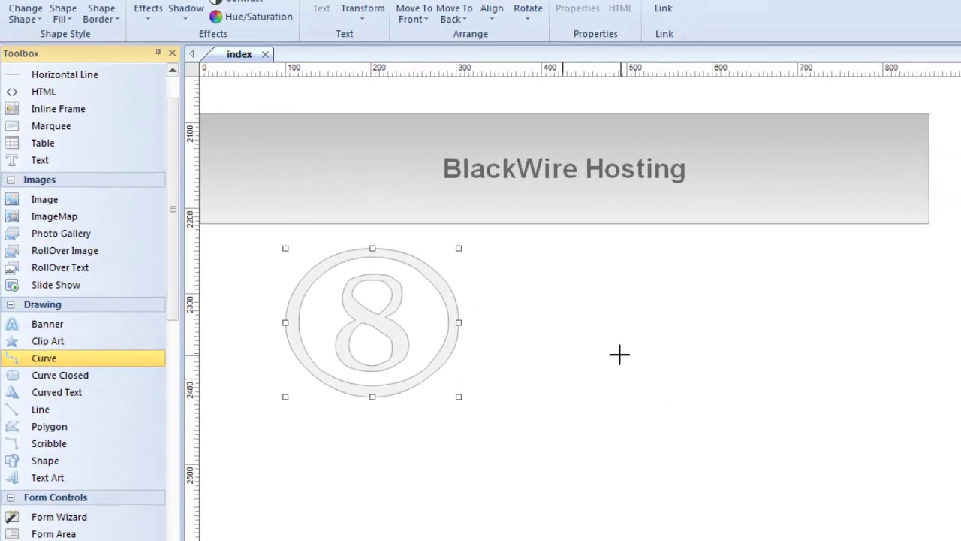
mouse_move(638, 267)
left_mouse_down()
mouse_move(921, 284)
mouse_move(730, 380)
left_mouse_up()
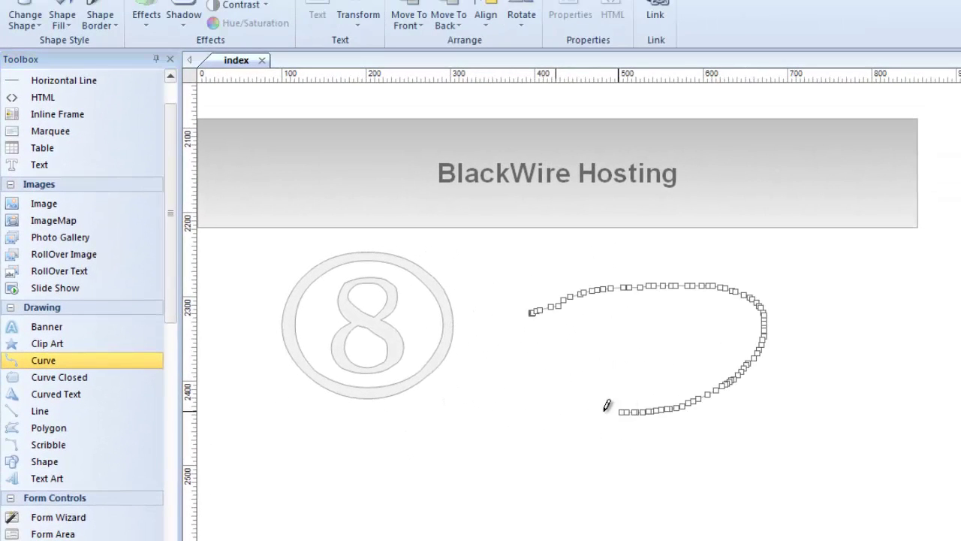
mouse_move(608, 406)
left_mouse_down()
mouse_move(528, 347)
mouse_move(532, 311)
left_mouse_up()
mouse_move(626, 378)
left_mouse_down()
mouse_move(626, 418)
mouse_move(599, 356)
left_mouse_up()
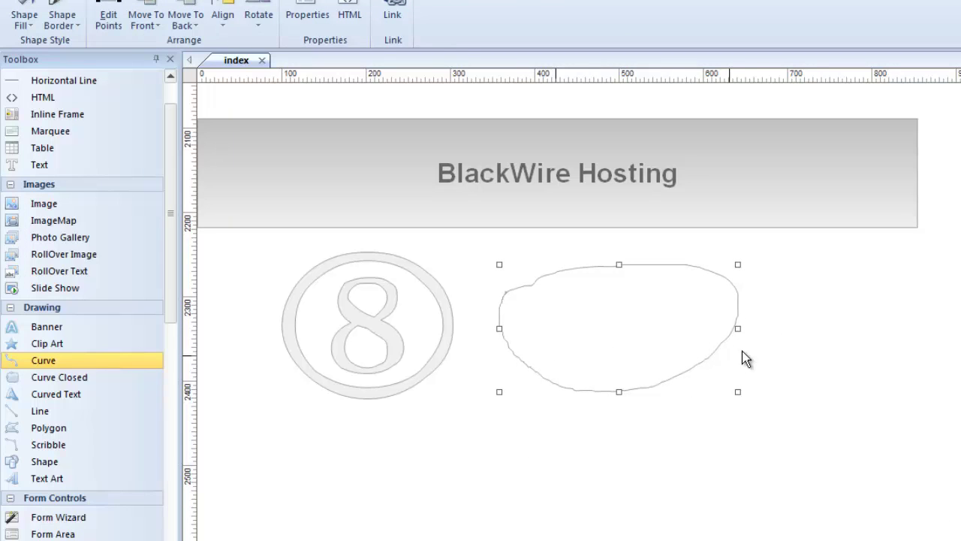
- Review the looping curve's general properties, including its fill effects and border settings
double_click(593, 325)
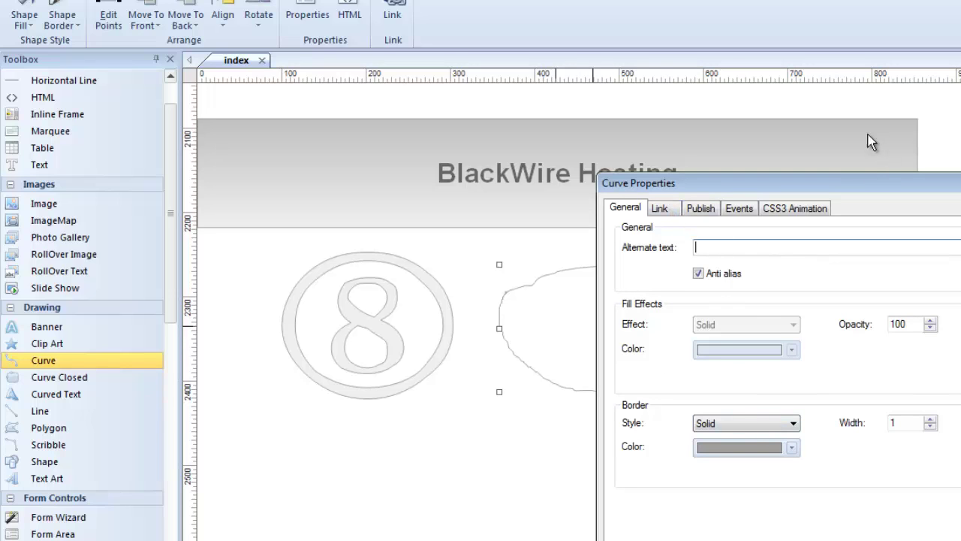
left_click_drag(869, 183, 871, 129)
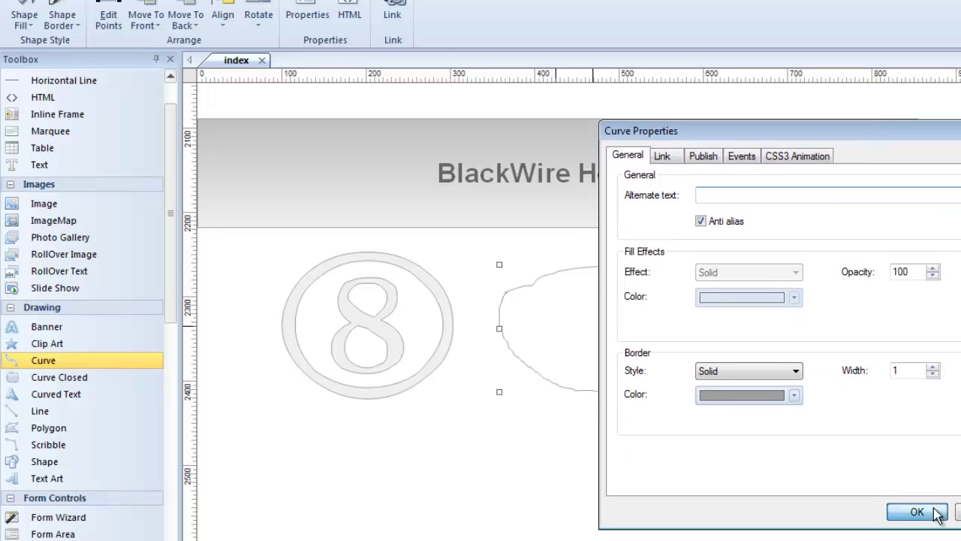
left_click(919, 510)
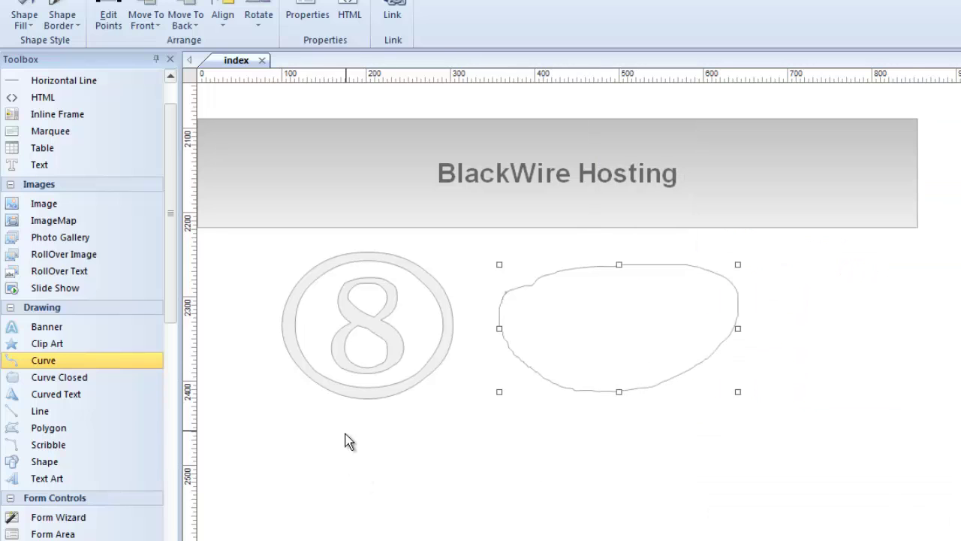
- Draw a freehand closed curve to the right of the looping curve and a wavy curved text path below the shapes
left_click(66, 382)
mouse_move(812, 293)
left_mouse_down()
mouse_move(916, 386)
mouse_move(796, 397)
mouse_move(780, 315)
mouse_move(801, 280)
left_mouse_up()
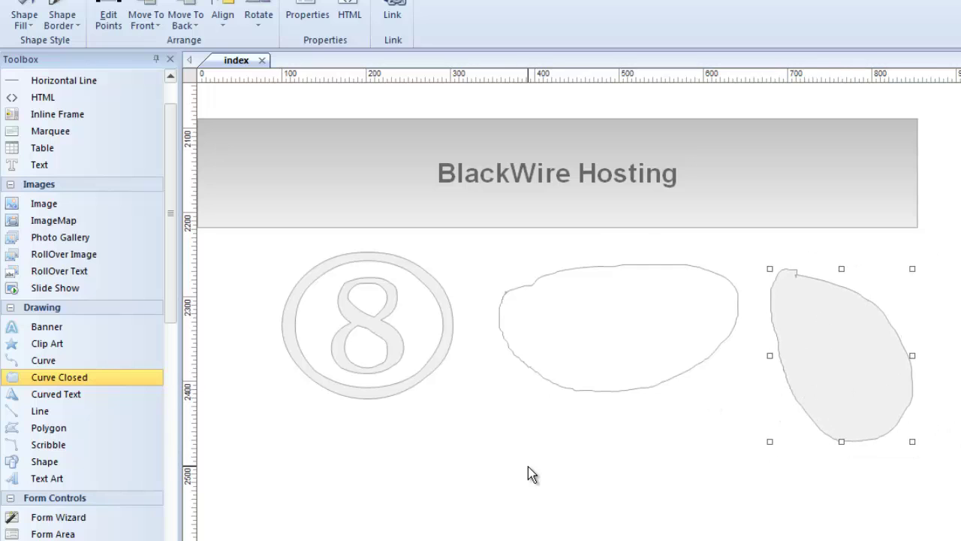
left_click(57, 397)
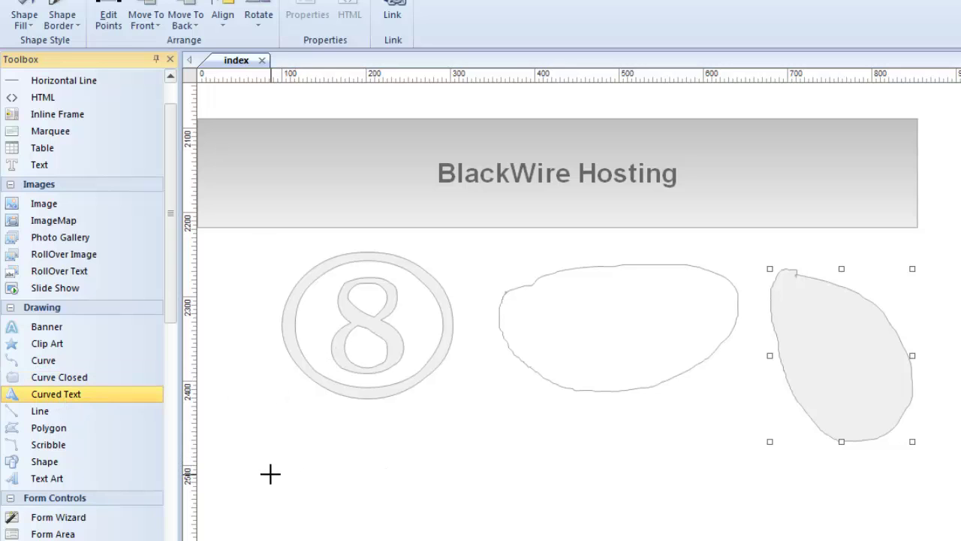
mouse_move(256, 474)
left_mouse_down()
mouse_move(360, 422)
mouse_move(420, 414)
mouse_move(520, 458)
mouse_move(629, 478)
mouse_move(755, 463)
mouse_move(792, 444)
left_mouse_up()
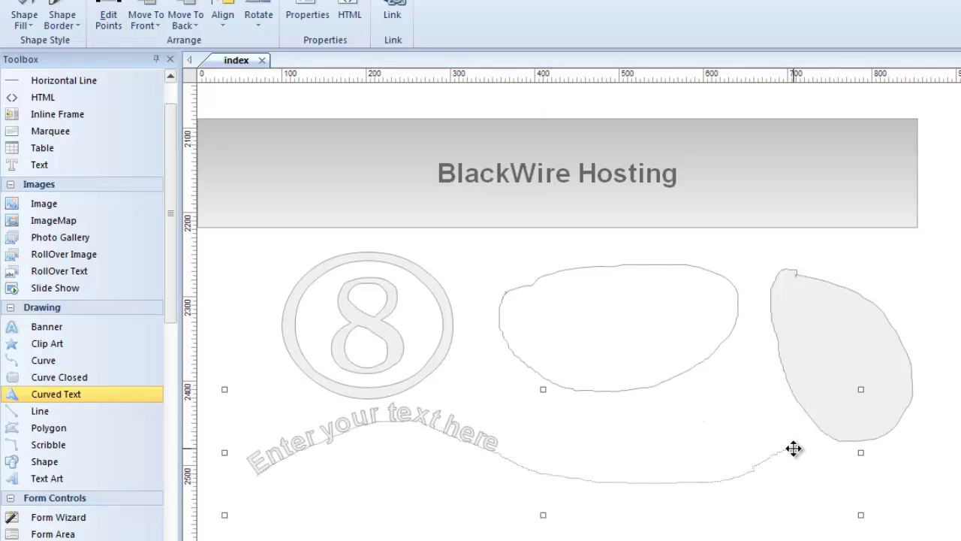
- Delete the closed curve, the looping curve and the circled 8 clip art, keeping the curved text
left_click(847, 356)
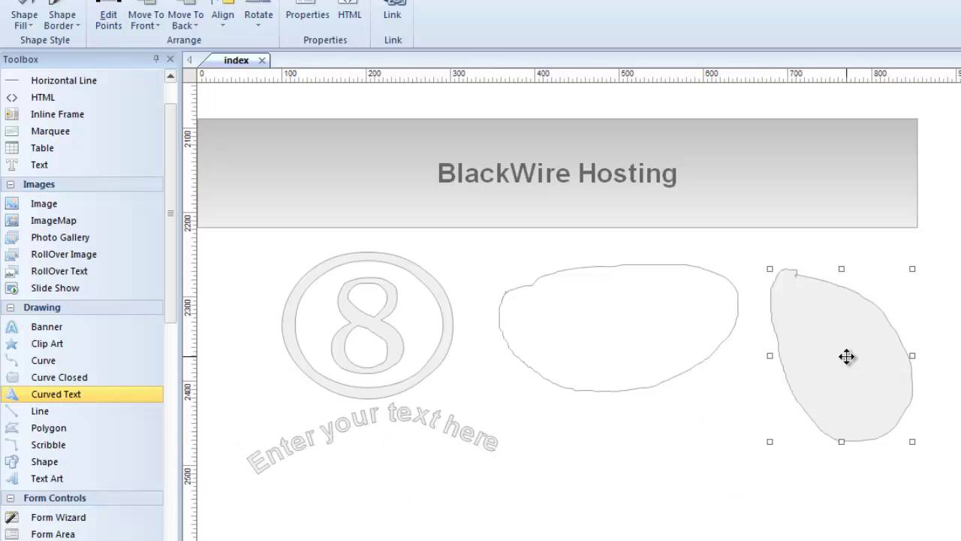
key("Delete")
left_click(661, 359)
key("Delete")
left_click(375, 314)
key("Delete")
- Move the curved text up beneath the banner, then make it narrower and slightly taller
left_click_drag(370, 417, 390, 309)
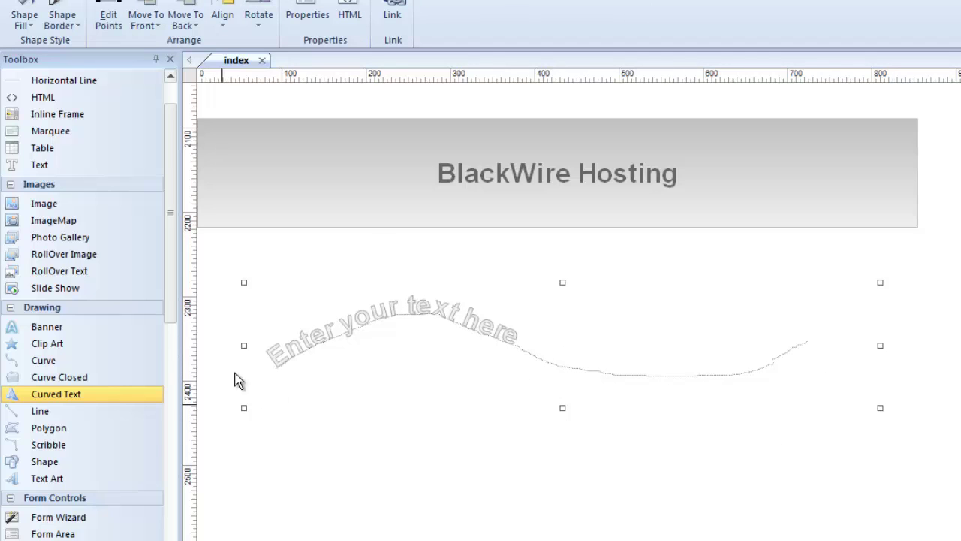
left_click_drag(879, 346, 745, 347)
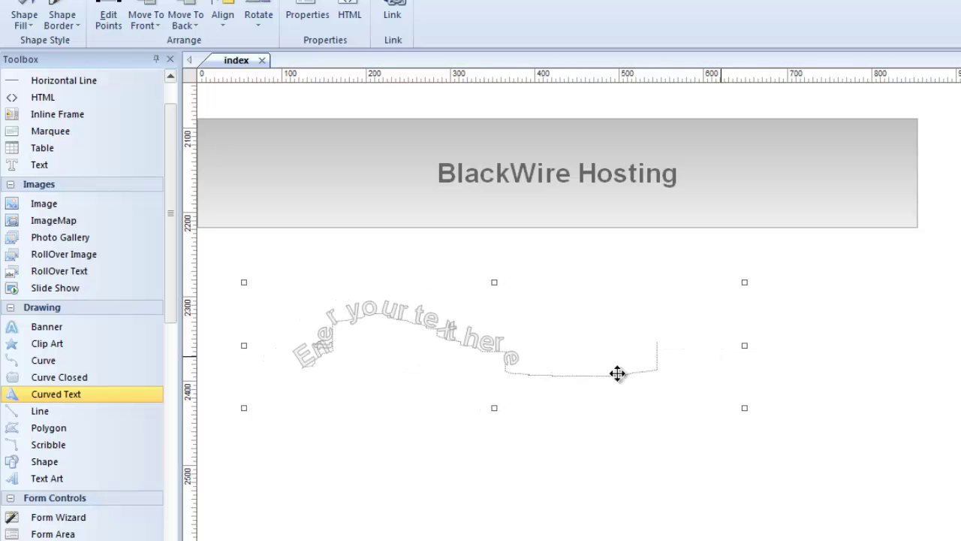
left_click_drag(493, 406, 462, 414)
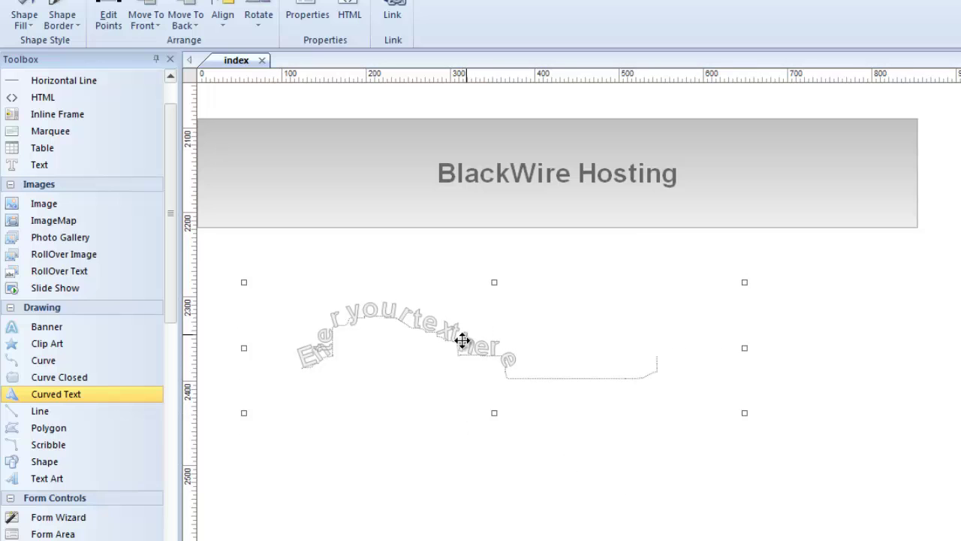
- Change the curved text's wording to "90 Second Website Builder" in its properties
double_click(462, 341)
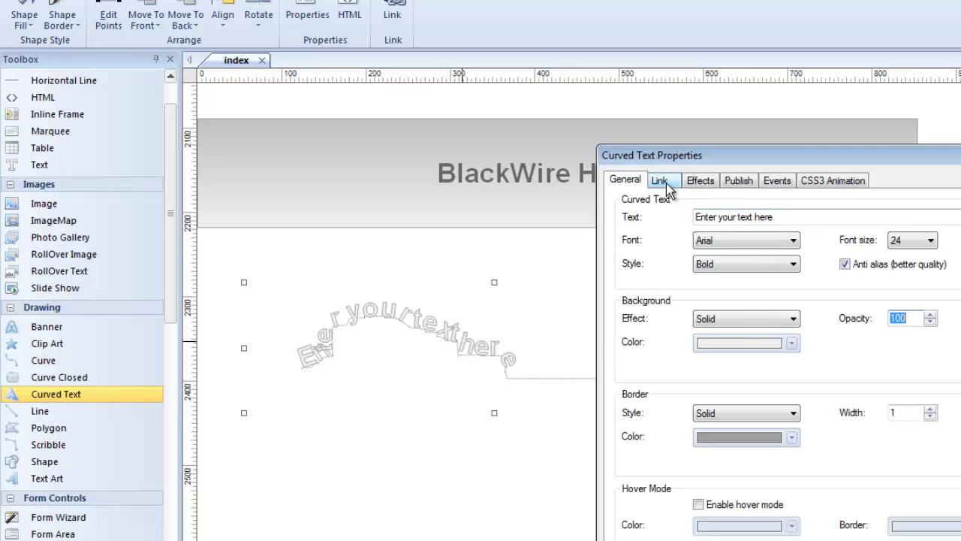
left_click_drag(725, 156, 601, 137)
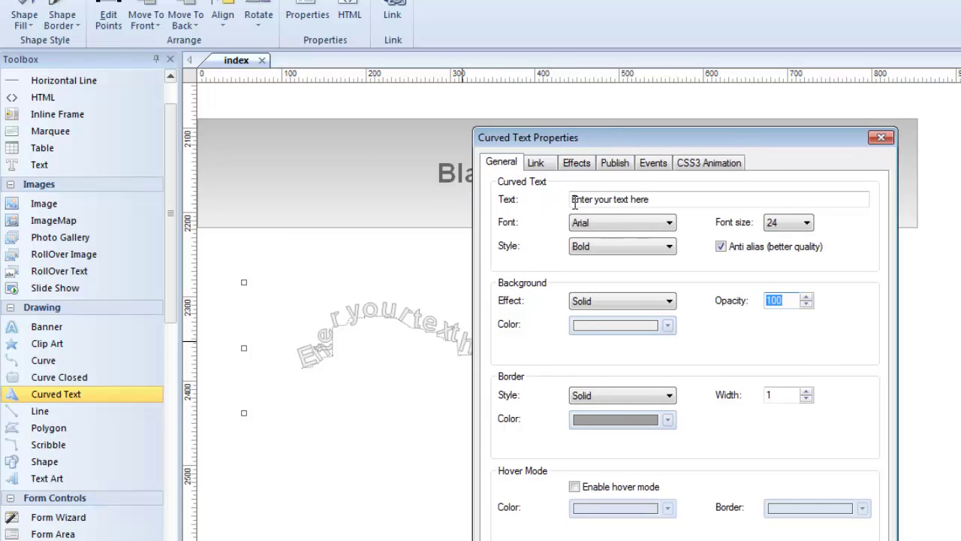
left_click_drag(665, 201, 532, 196)
type("90 Second Website Builder")
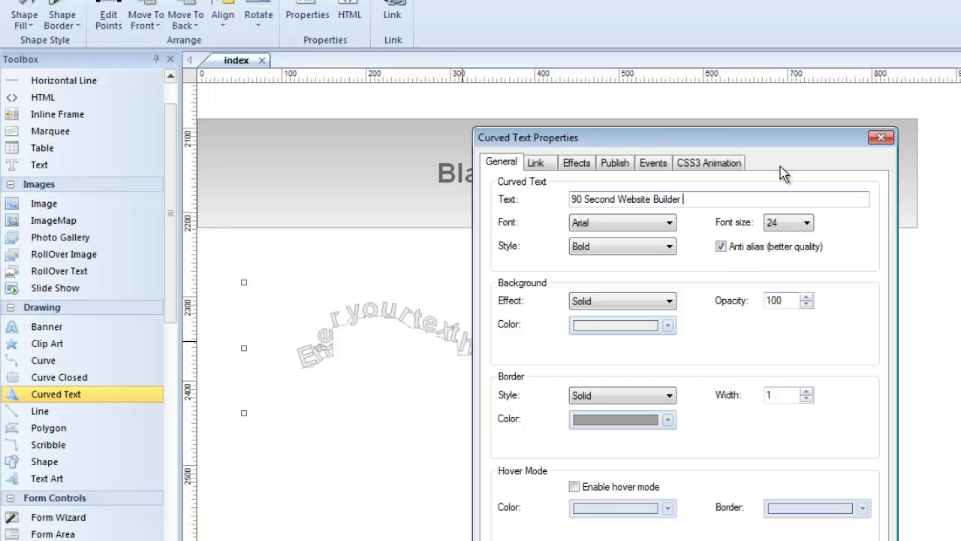
left_click_drag(779, 143, 780, 111)
left_click(786, 538)
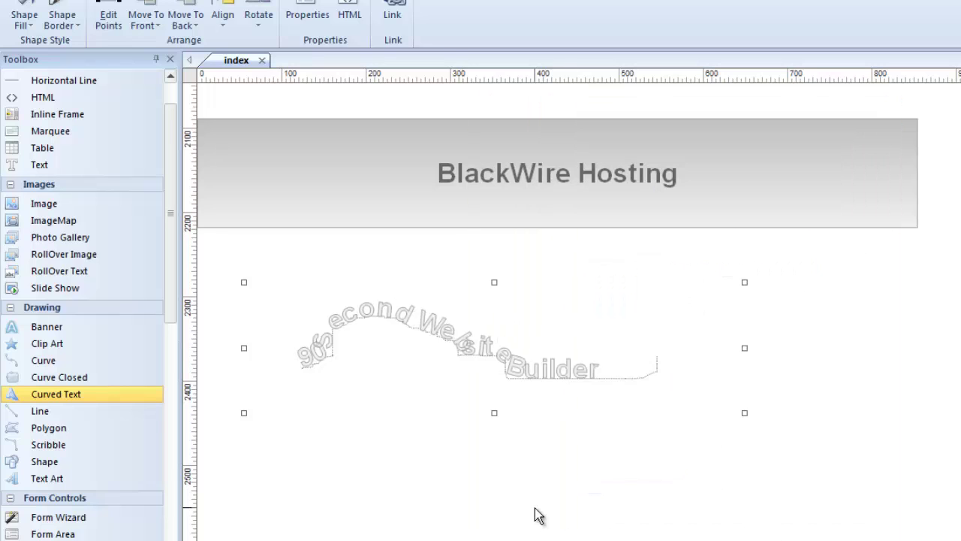
- Narrow the "90 Second Website Builder" curved text further and delete it from the page
left_click_drag(744, 347, 577, 344)
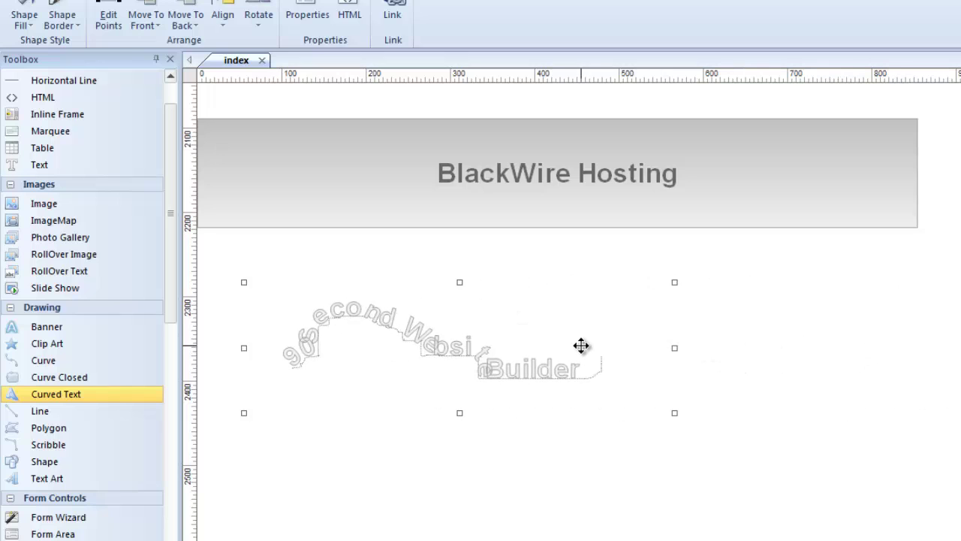
key("Delete")
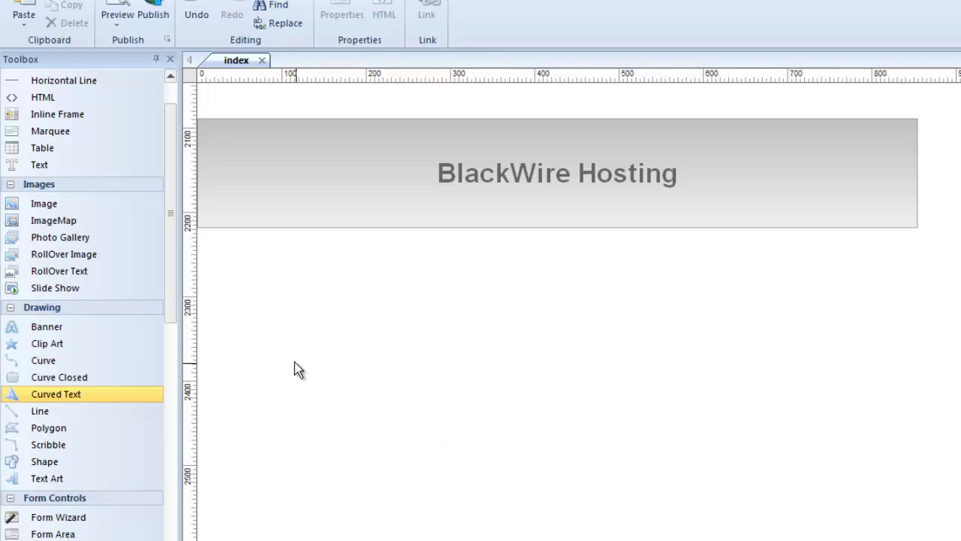
- Draw a straight line below the banner and adjust its end point so that it slopes gently upward to the right
left_click(38, 412)
left_click_drag(261, 308, 560, 354)
left_click_drag(565, 315, 611, 282)
- Give the line an Arrow start and a Square end in its properties, leaving its style Solid
double_click(611, 281)
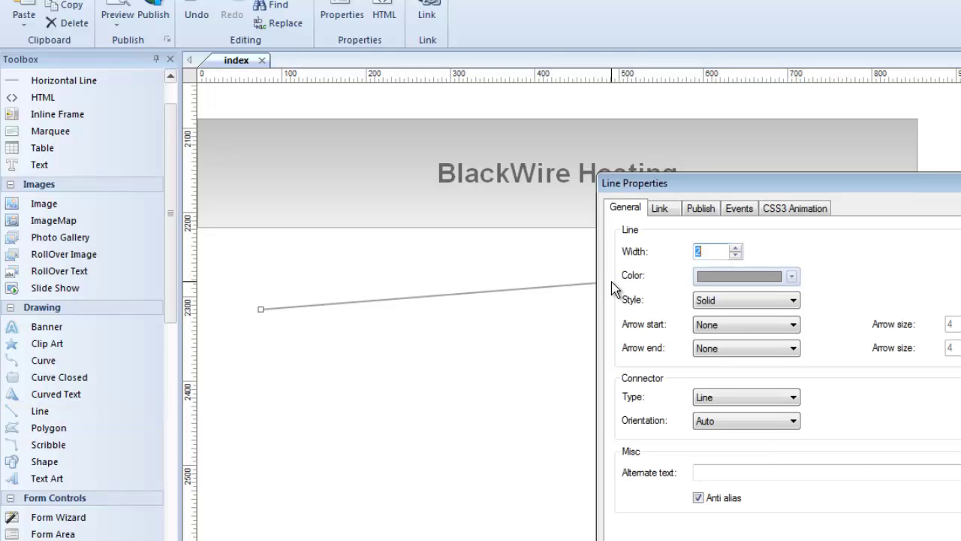
left_click_drag(691, 180, 800, 152)
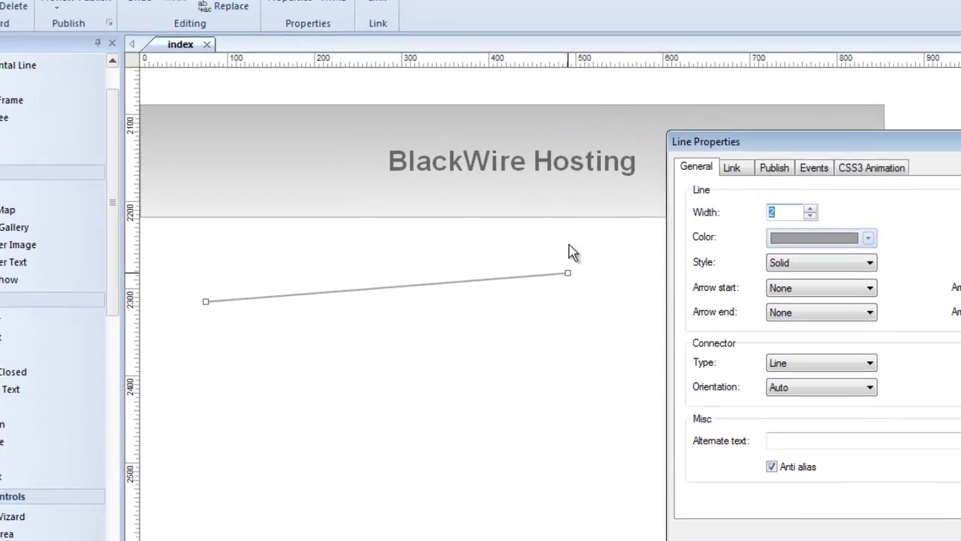
left_click(730, 245)
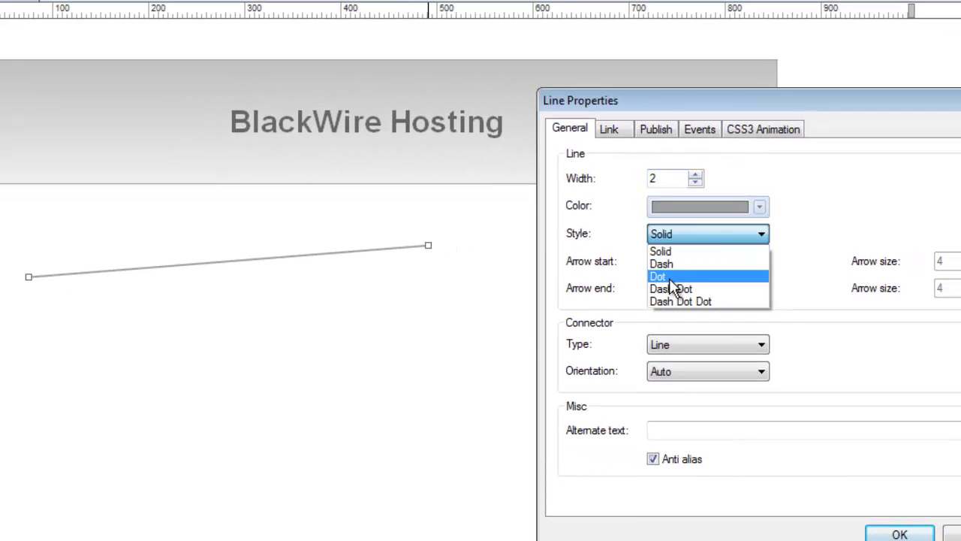
left_click(865, 223)
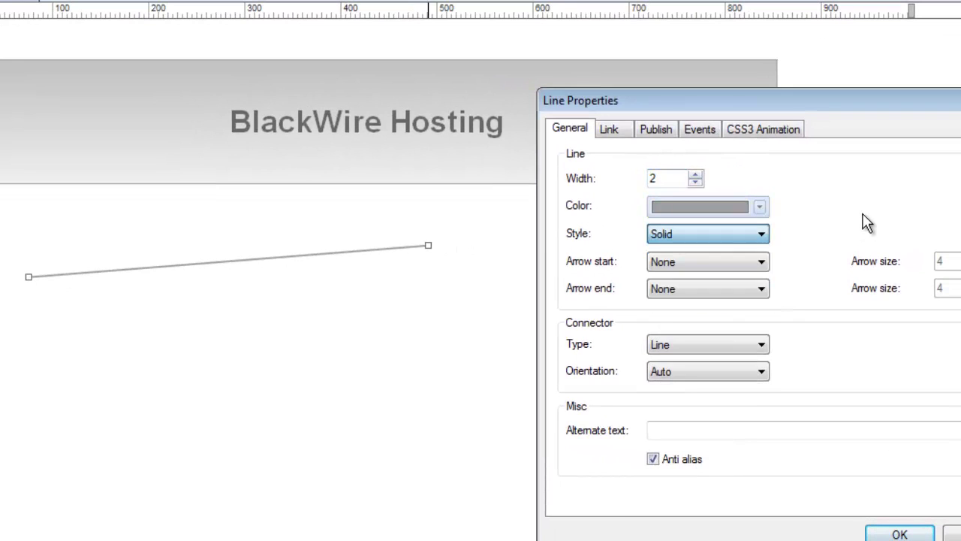
left_click(760, 269)
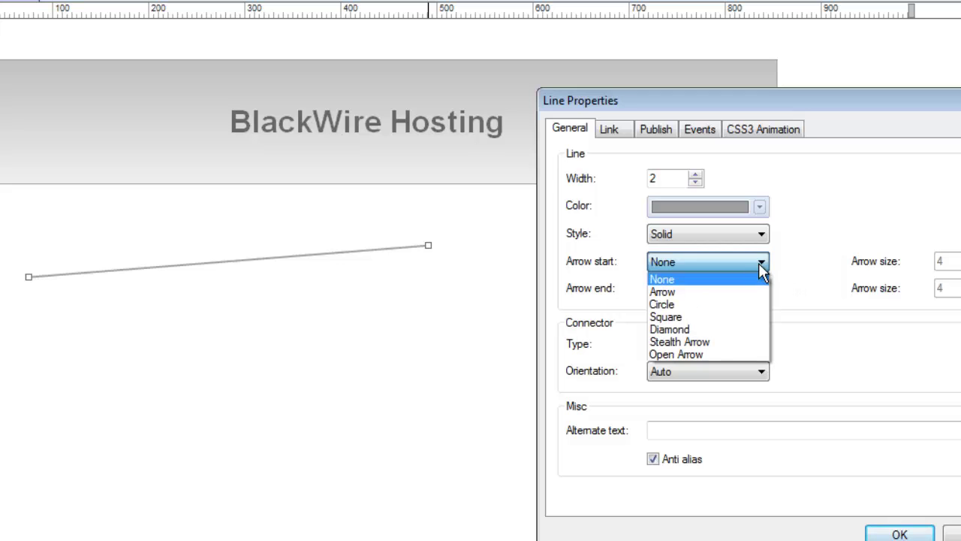
left_click(670, 293)
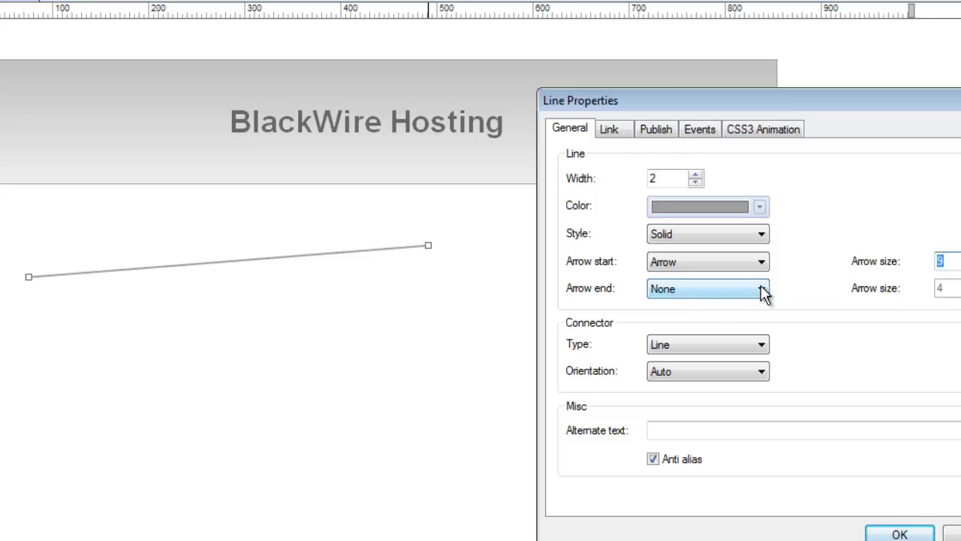
left_click(724, 292)
left_click(671, 345)
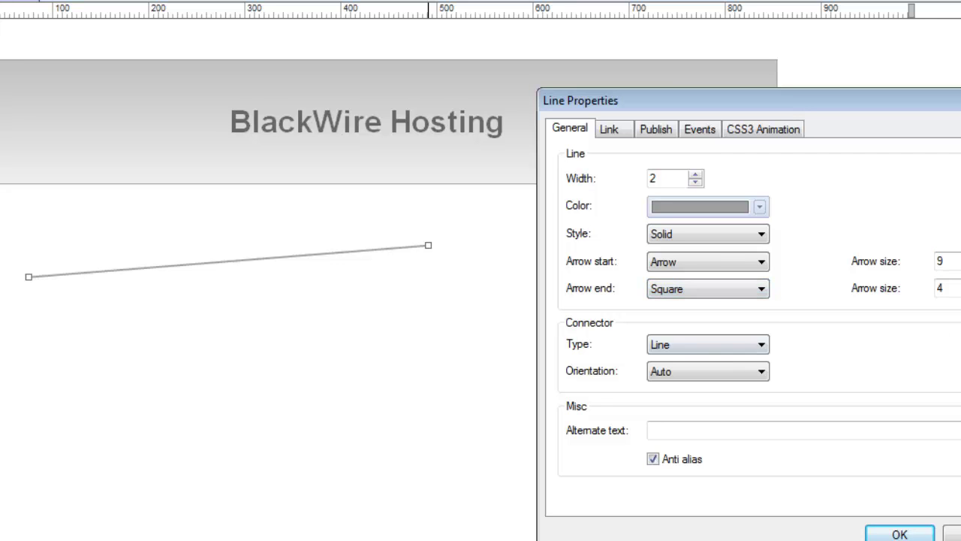
left_click(905, 533)
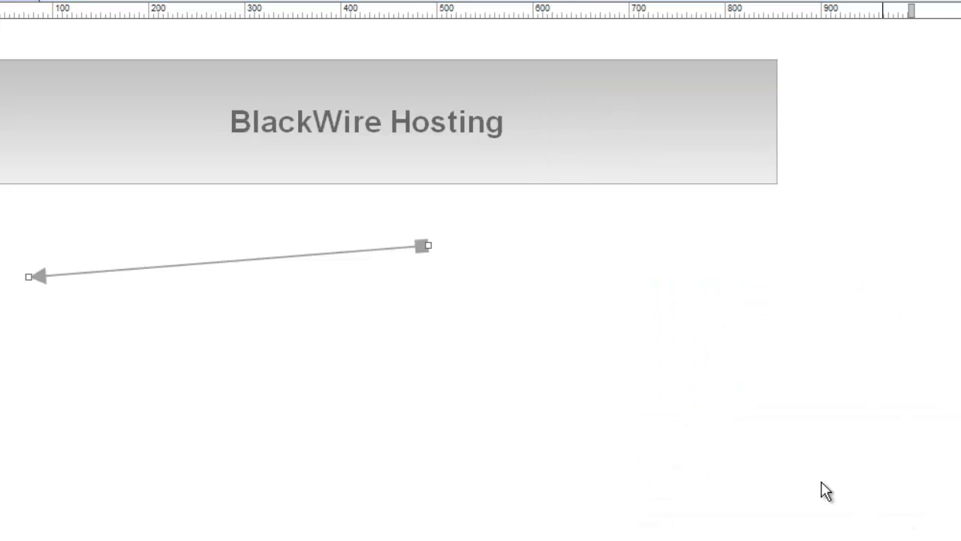
- Move the arrow line and swing its square end down to make it nearly vertical, then reposition it
left_click_drag(283, 262, 378, 279)
left_click_drag(520, 263, 125, 472)
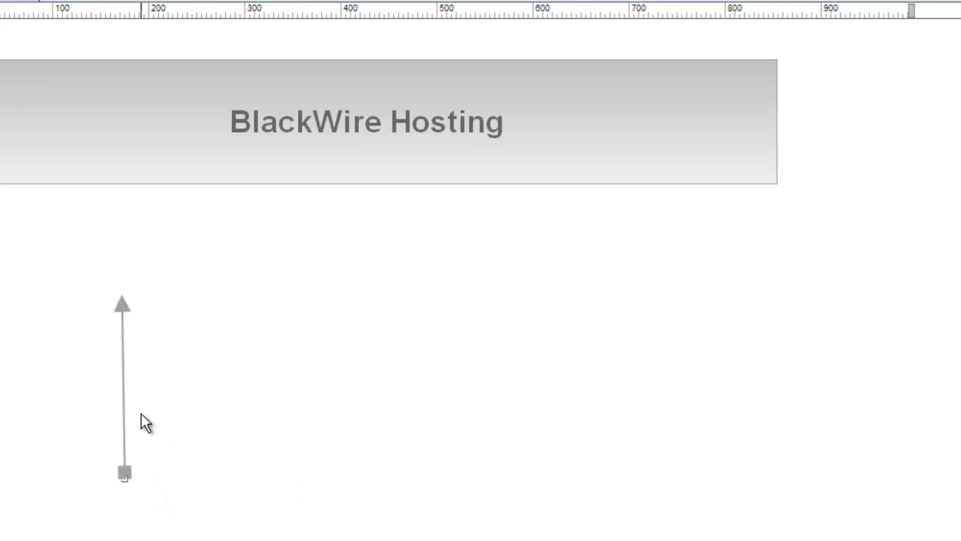
left_click_drag(123, 404, 218, 339)
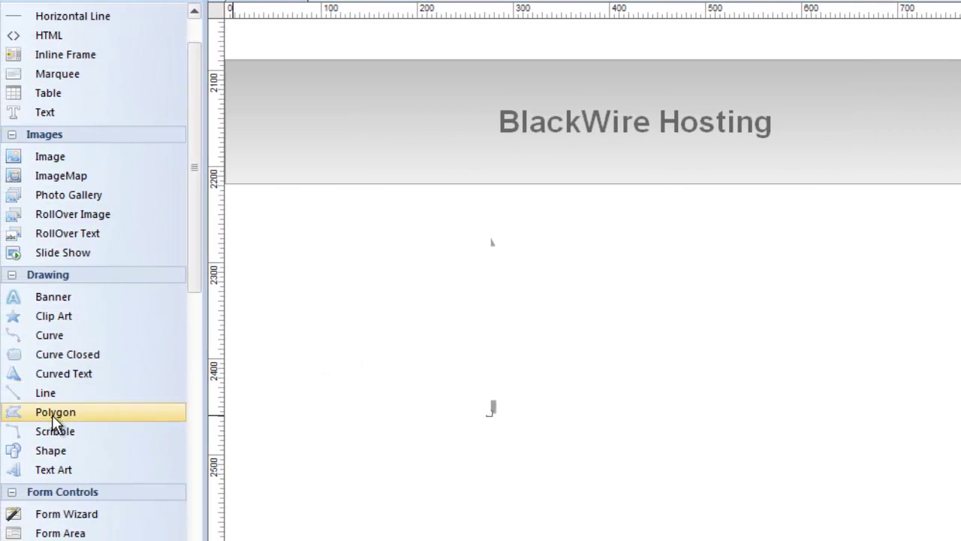
- Draw a large freehand polygon below the banner and show its properties
left_click(52, 414)
mouse_move(457, 268)
left_mouse_down()
mouse_move(628, 414)
mouse_move(403, 360)
mouse_move(373, 295)
mouse_move(453, 299)
mouse_move(468, 262)
left_mouse_up()
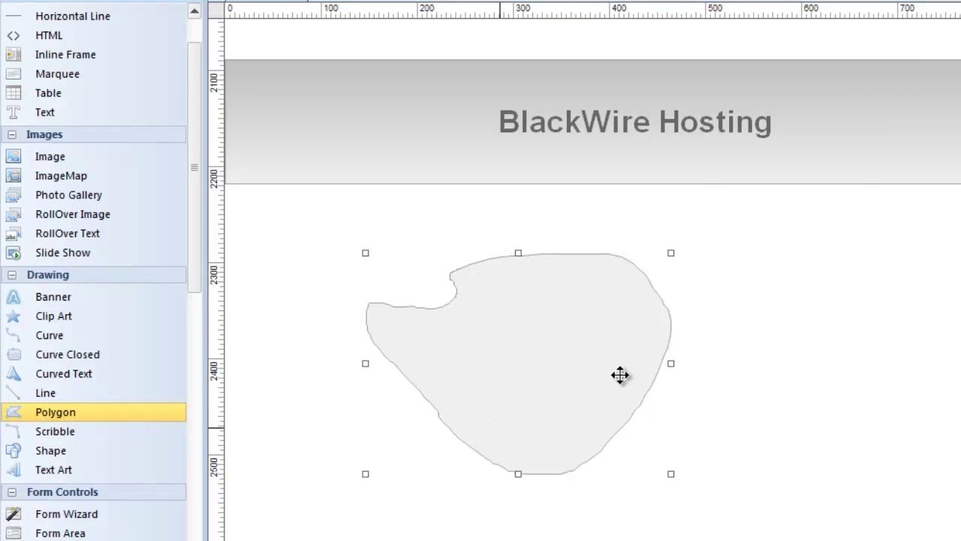
double_click(564, 354)
left_click_drag(831, 135, 819, 73)
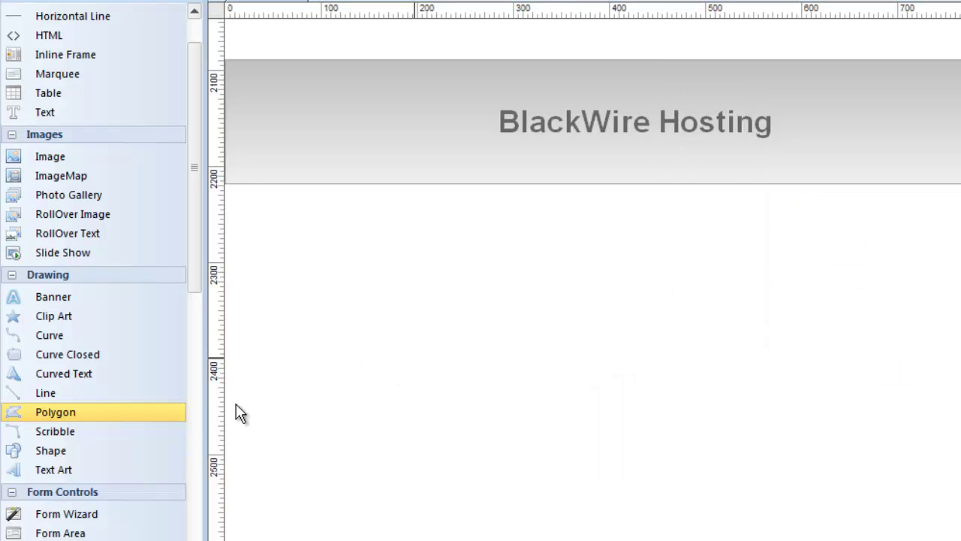
- Draw a freehand wavy scribble below the banner that loops back at its right end, and deselect it
left_click(75, 434)
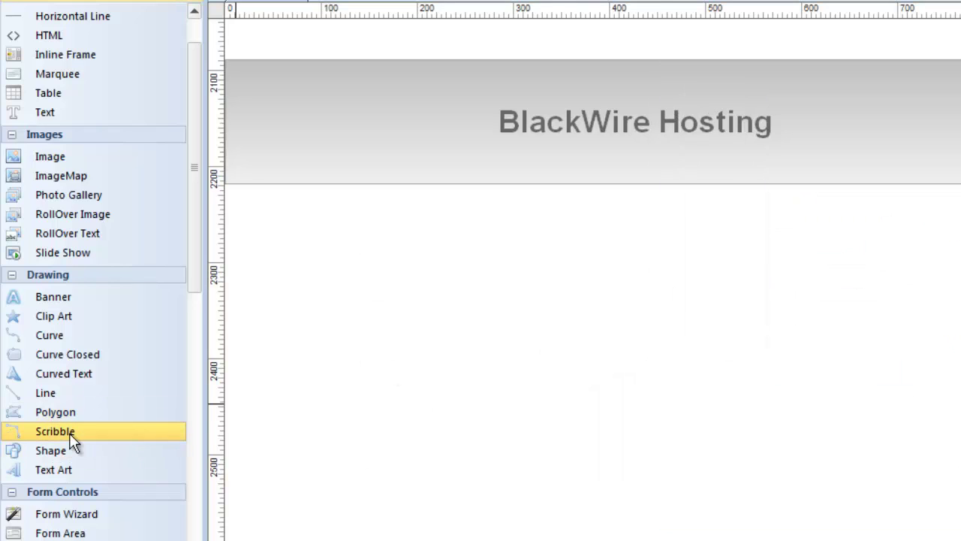
mouse_move(326, 380)
left_mouse_down()
mouse_move(421, 329)
mouse_move(514, 298)
mouse_move(559, 338)
mouse_move(689, 272)
mouse_move(715, 359)
mouse_move(843, 255)
mouse_move(649, 212)
left_mouse_up()
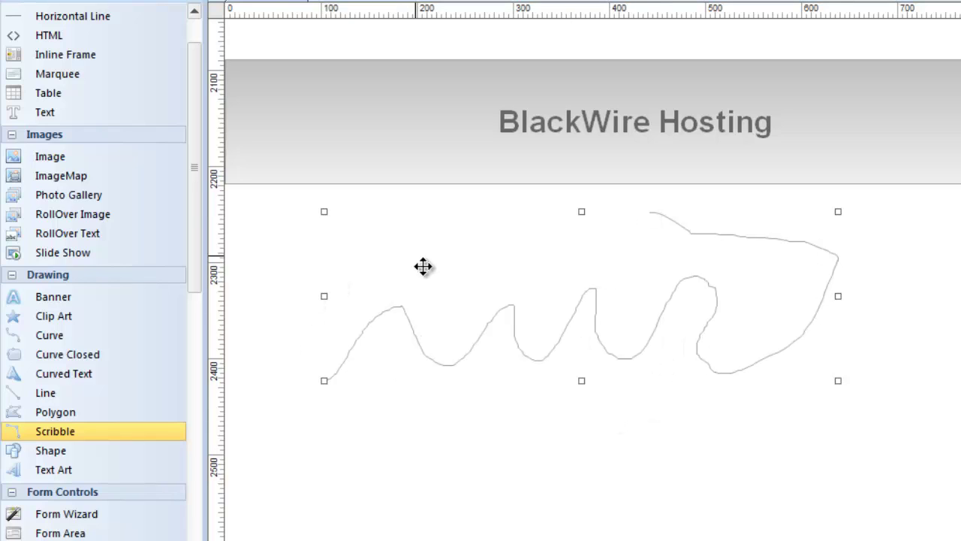
left_click(650, 312)
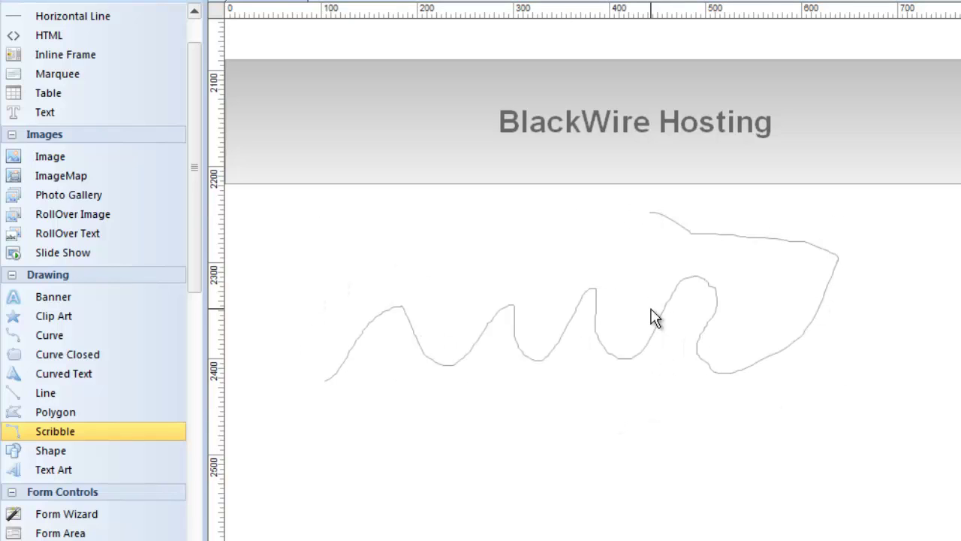
- Delete the scribble and insert a text art object about 500 pixels wide below the banner
left_click(718, 288)
key("Delete")
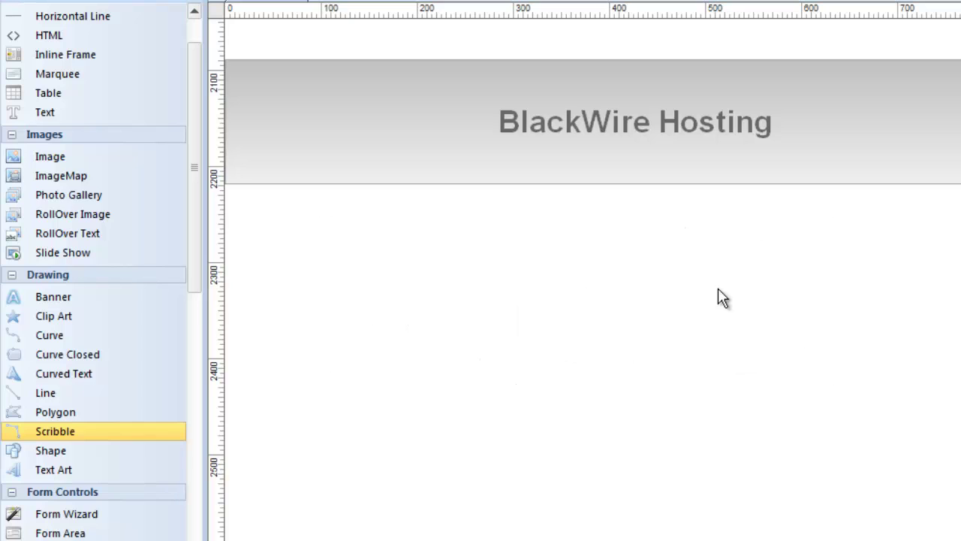
left_click(60, 471)
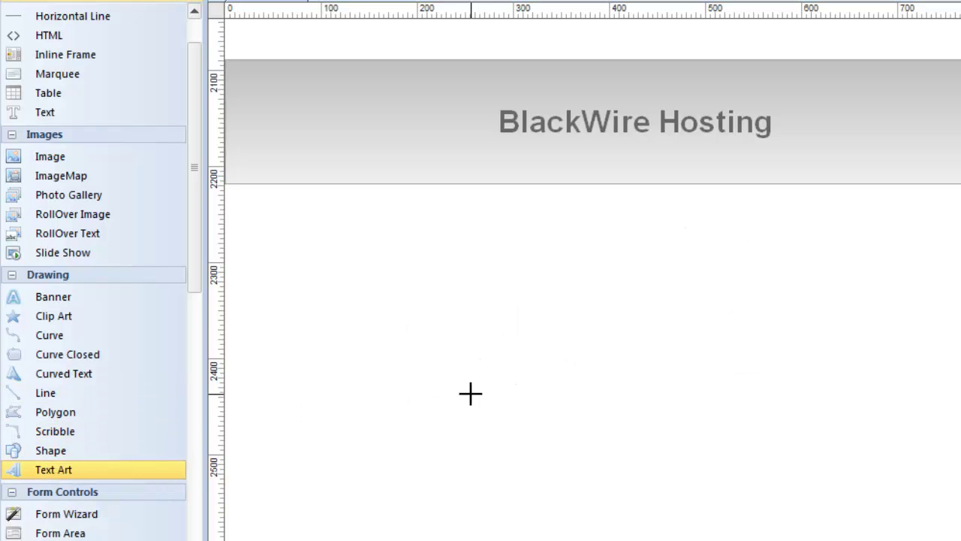
left_click_drag(311, 252, 799, 419)
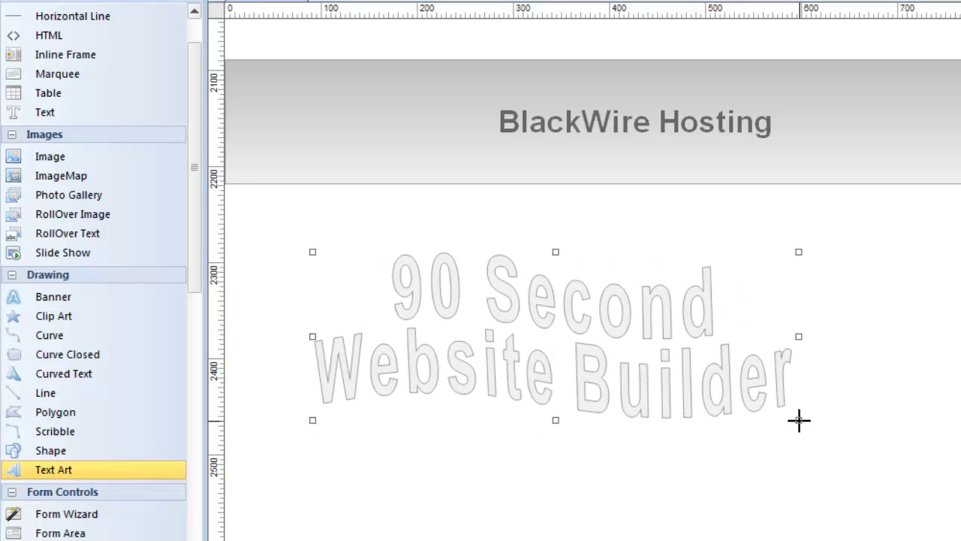
- Set the text art's font to Impact and its warp style to the straight, unwarped layout
double_click(562, 324)
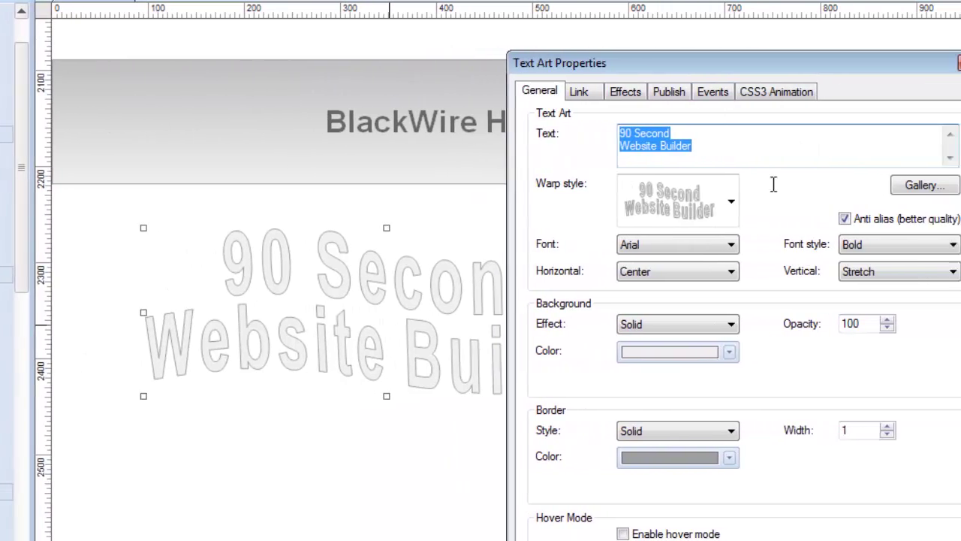
left_click_drag(698, 74, 702, 0)
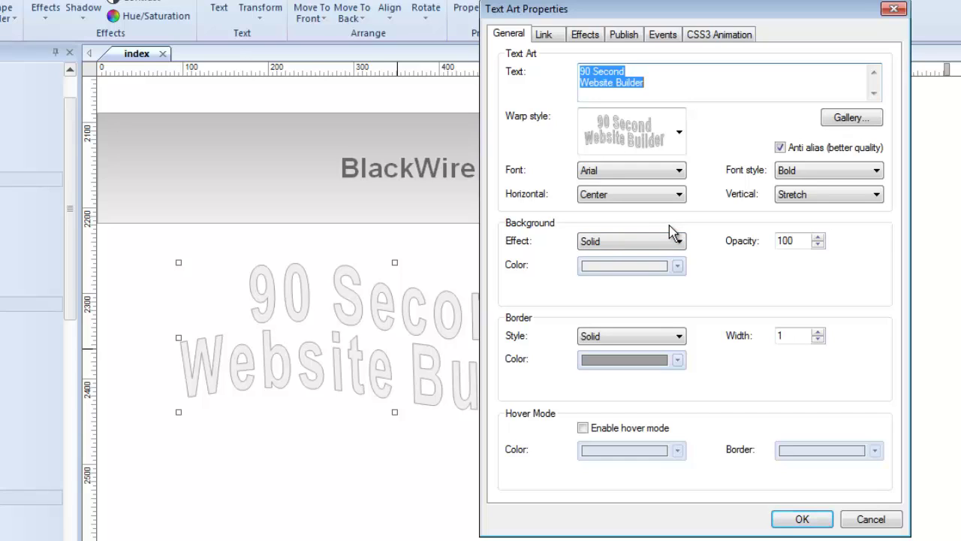
left_click(678, 172)
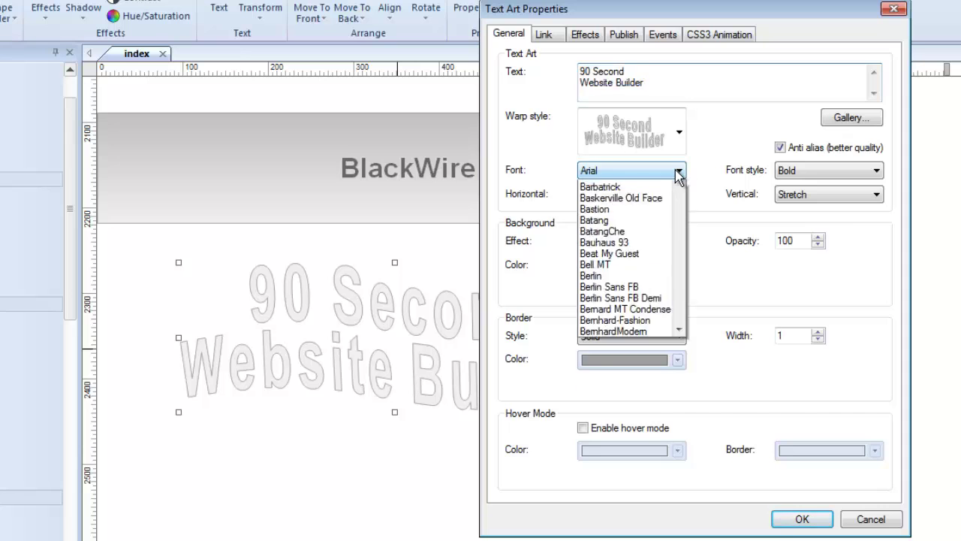
left_click_drag(678, 228, 661, 351)
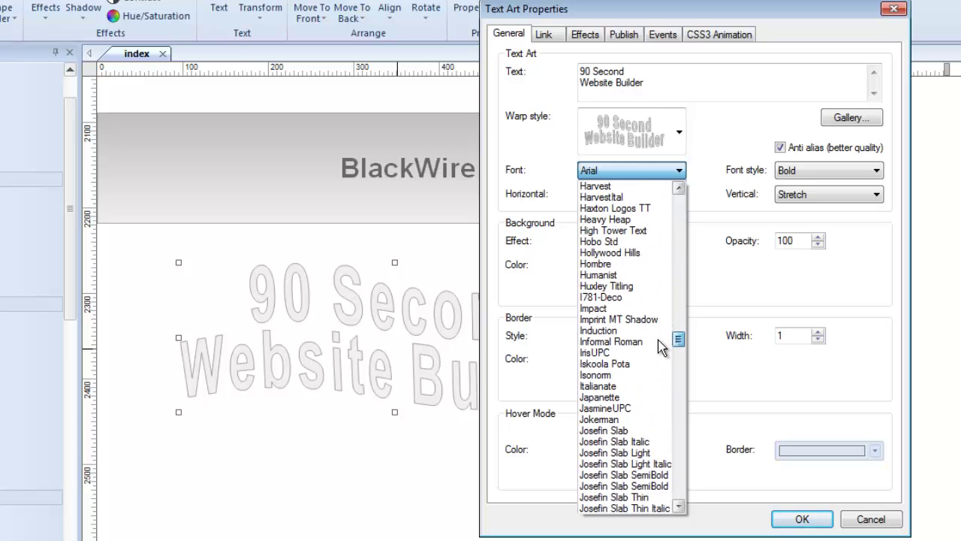
left_click(604, 309)
left_click(679, 133)
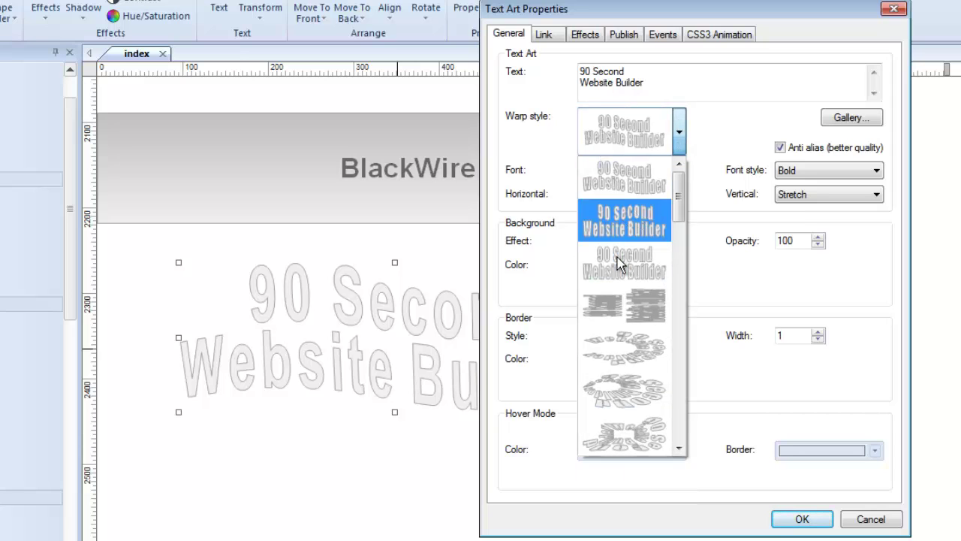
left_click(618, 263)
left_click(799, 519)
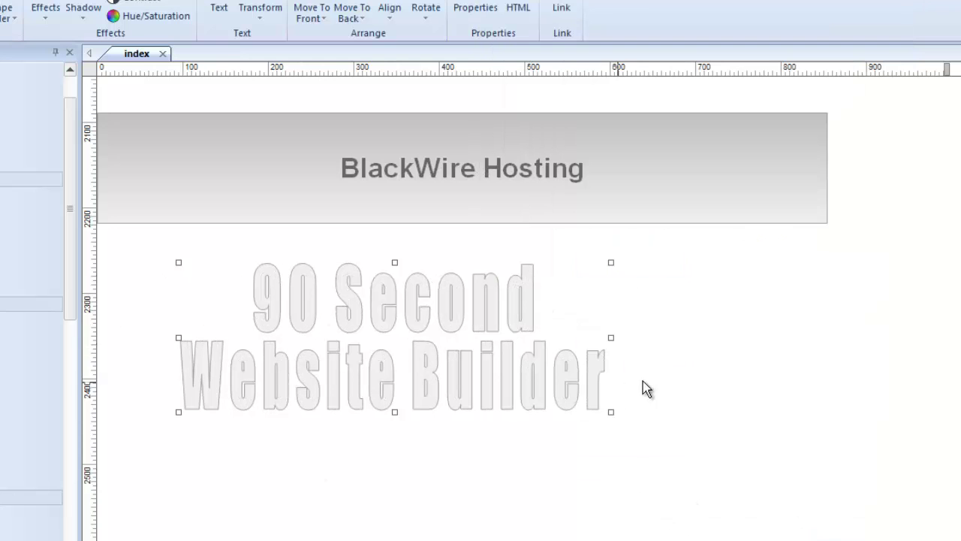
- Widen the text art to about 735 pixels and set its solid background color to black
left_click_drag(612, 337, 776, 339)
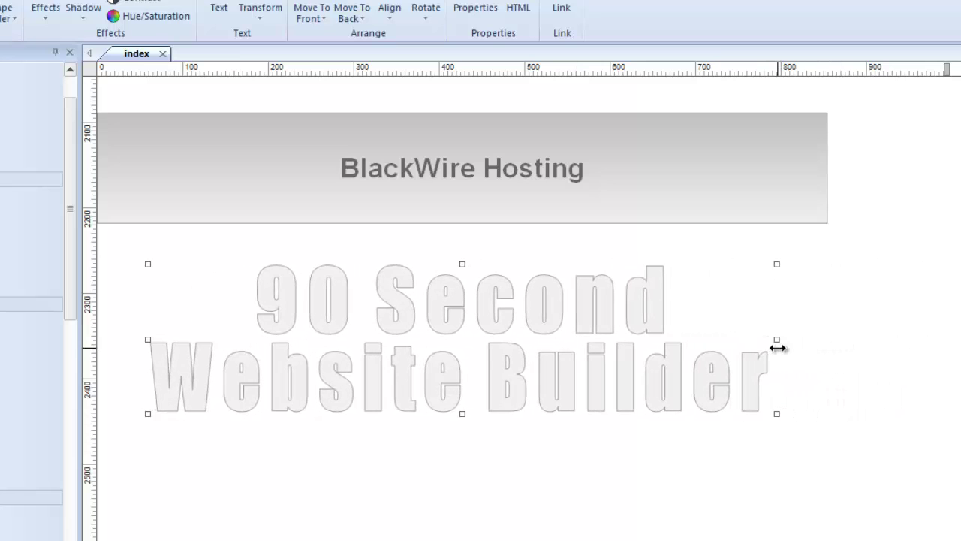
double_click(500, 358)
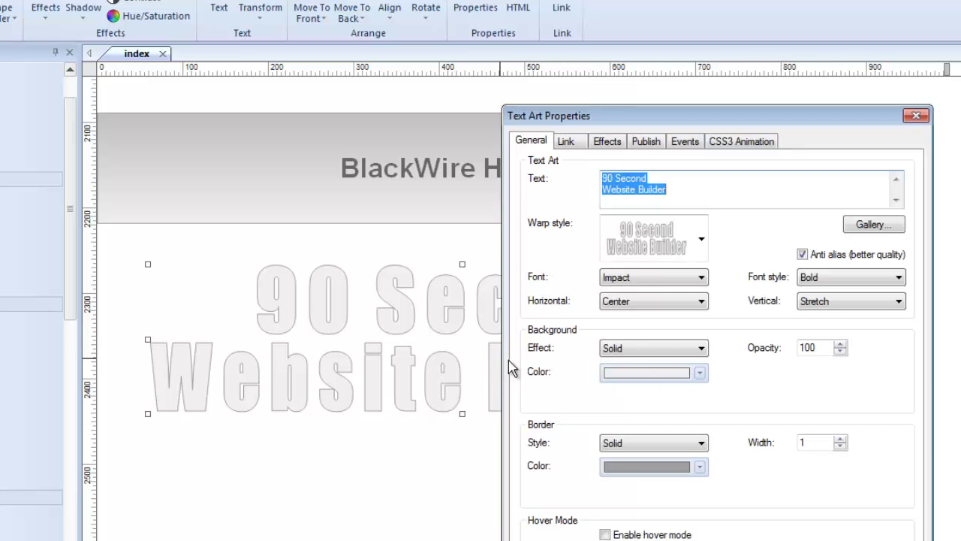
left_click(699, 373)
left_click(611, 396)
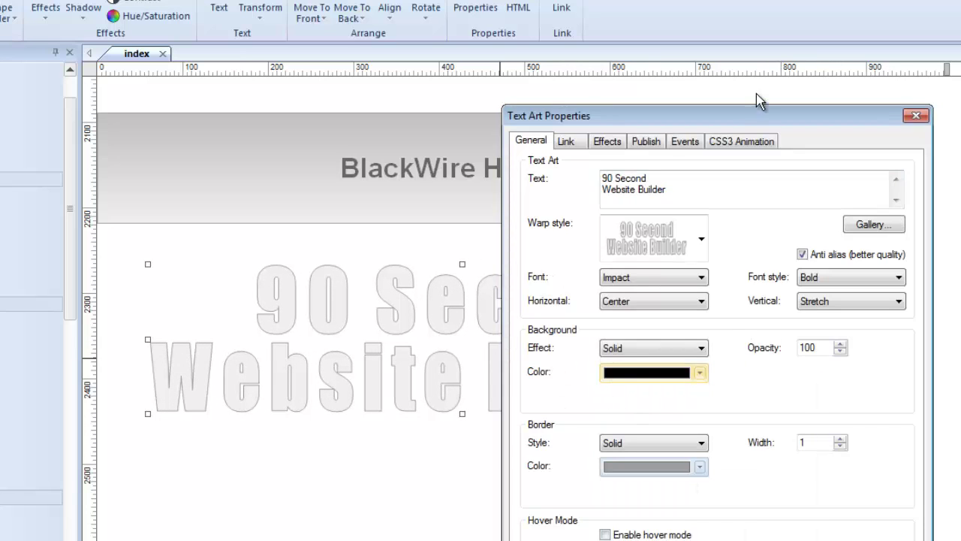
key("Return")
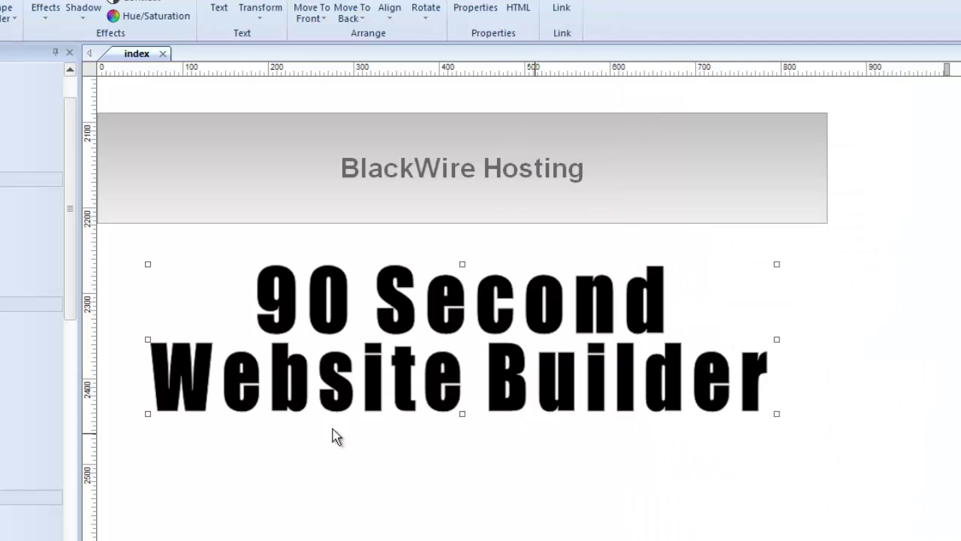
- Give the text art a solid dark red border with a width of 3
double_click(498, 388)
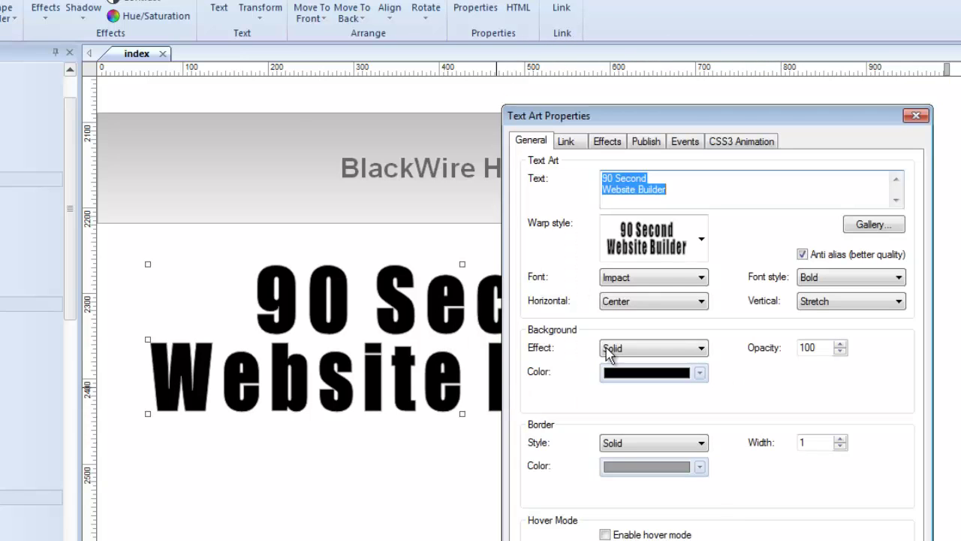
left_click_drag(669, 118, 706, 0)
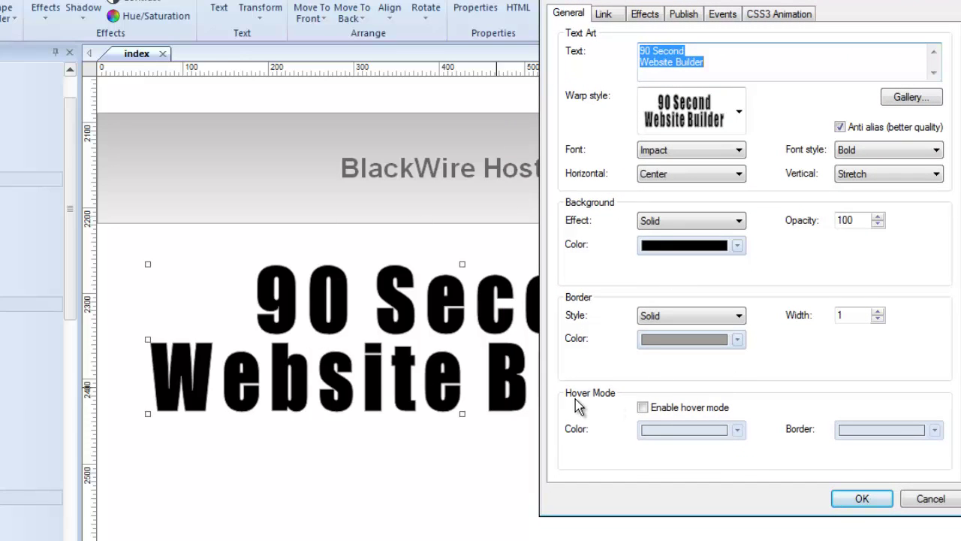
left_click(737, 340)
left_click(670, 313)
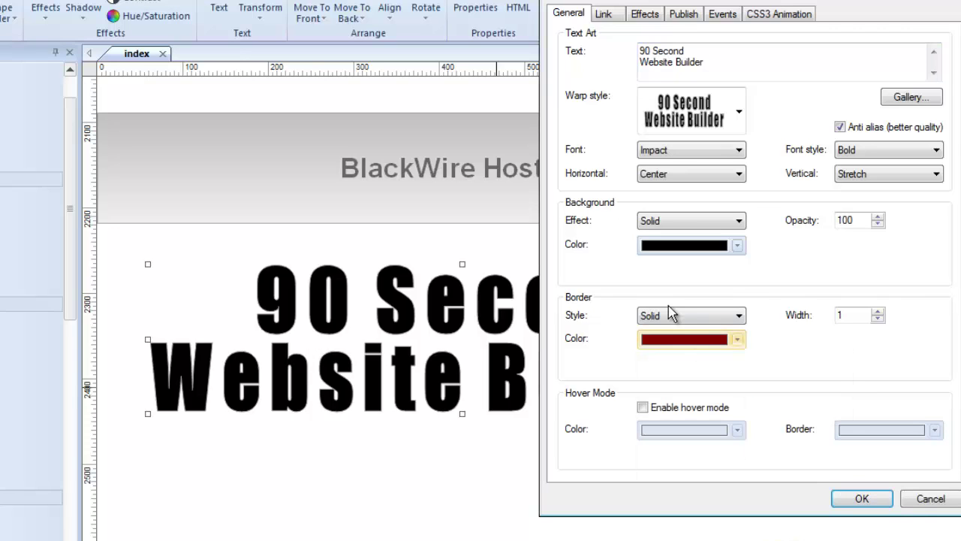
left_click(879, 312)
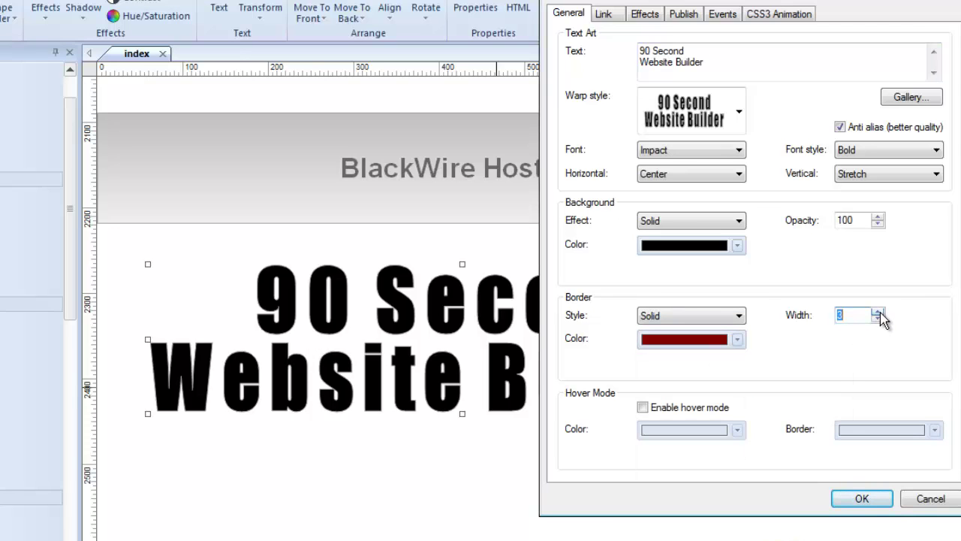
left_click(849, 496)
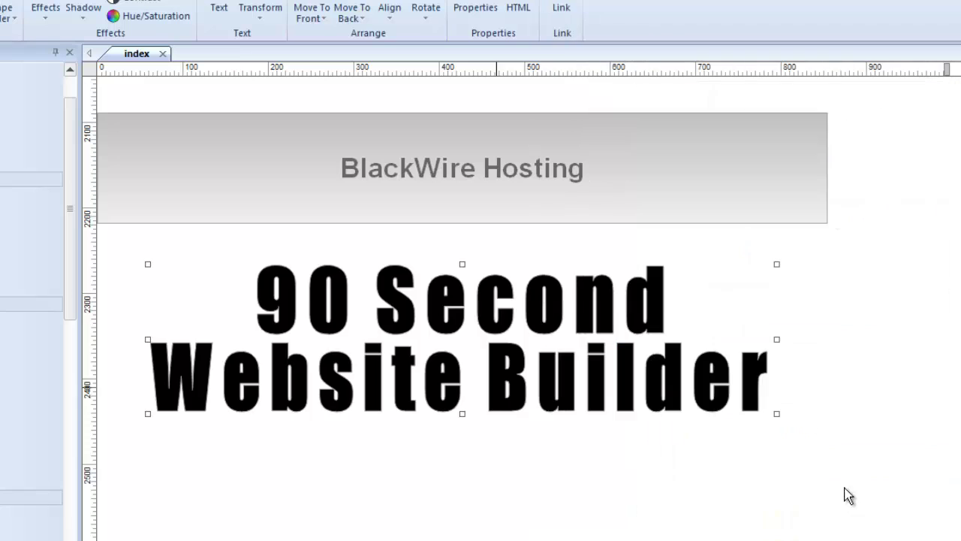
- Apply the yellow-orange gradient style from the TextArt Gallery to the text art
double_click(522, 391)
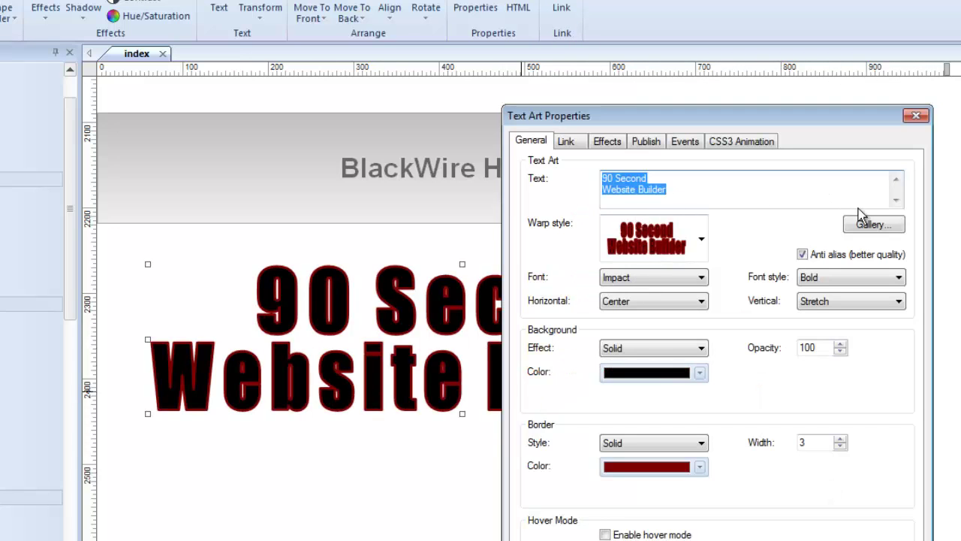
left_click(871, 224)
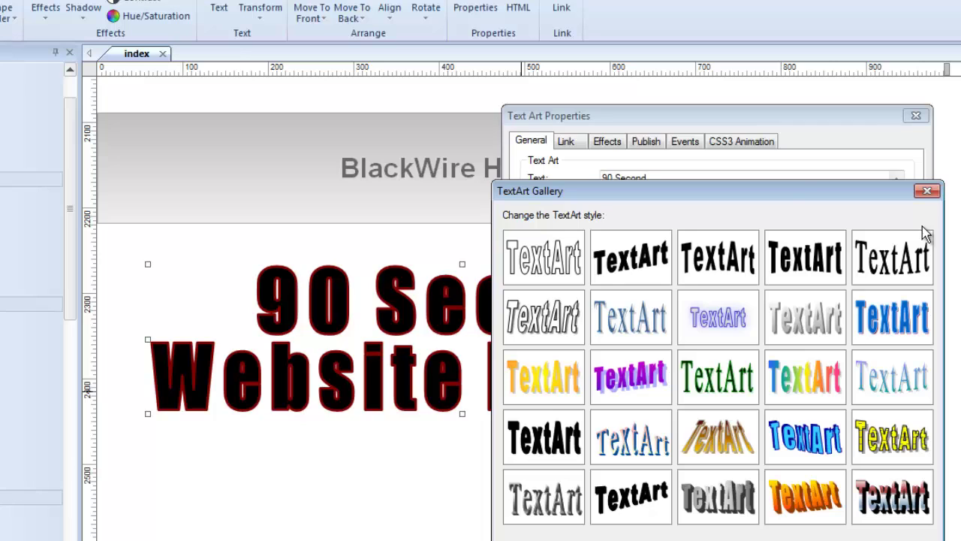
left_click_drag(790, 199, 792, 146)
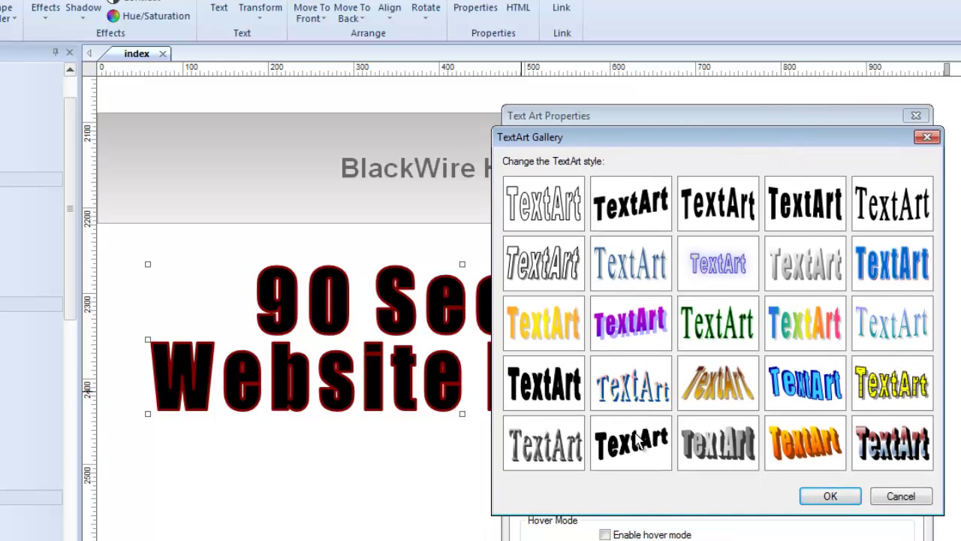
left_click(550, 329)
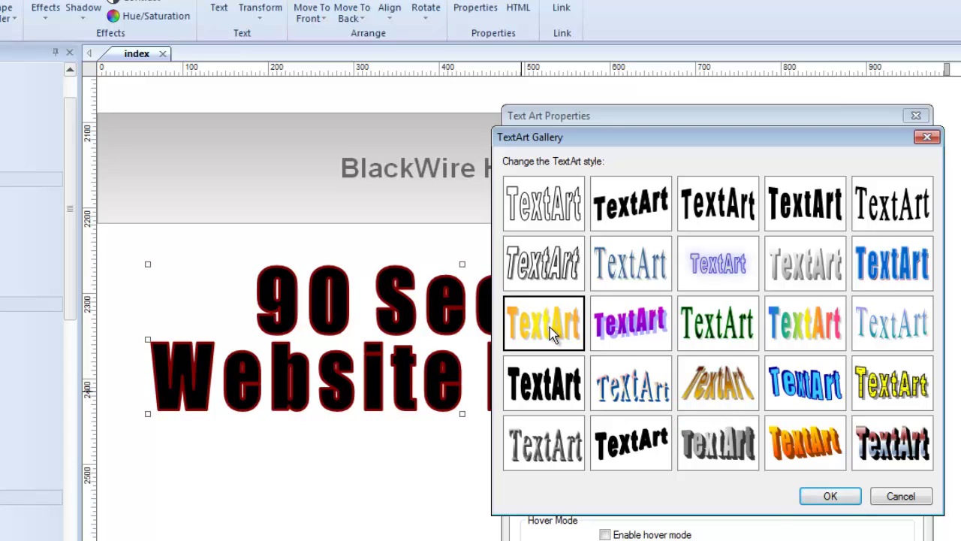
left_click(831, 497)
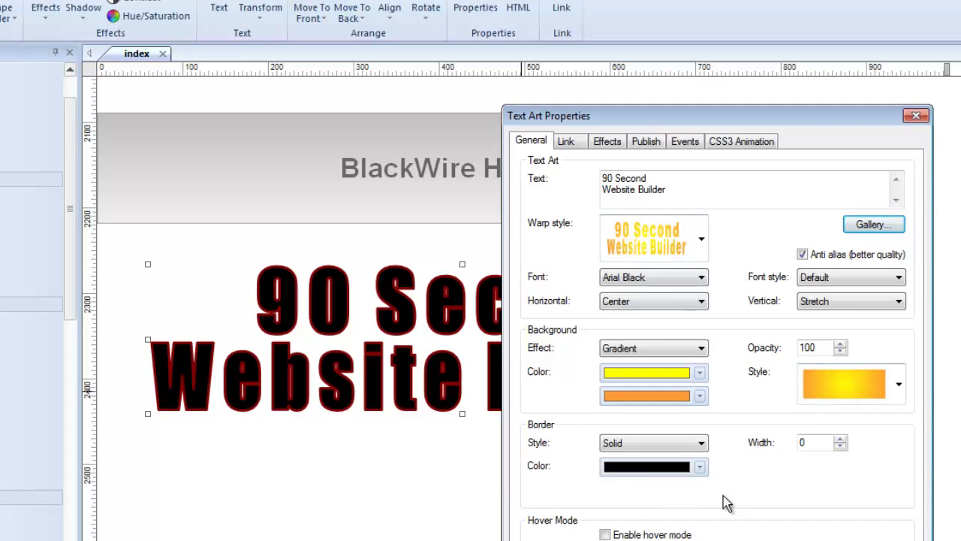
- Lower the text art's background opacity to 86 and increase its black border width to give it a thin outline
left_click(840, 351)
left_click(841, 351)
left_click(840, 351)
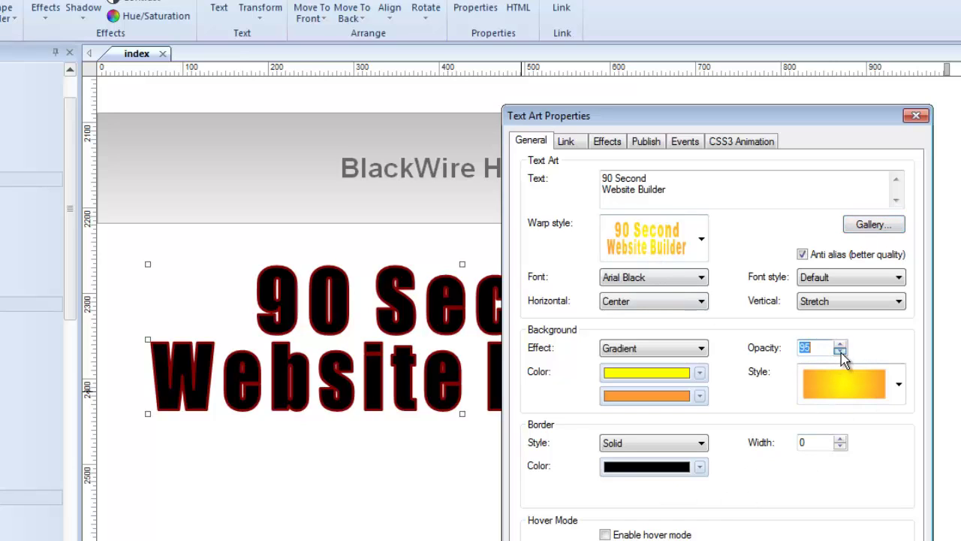
left_click(840, 351)
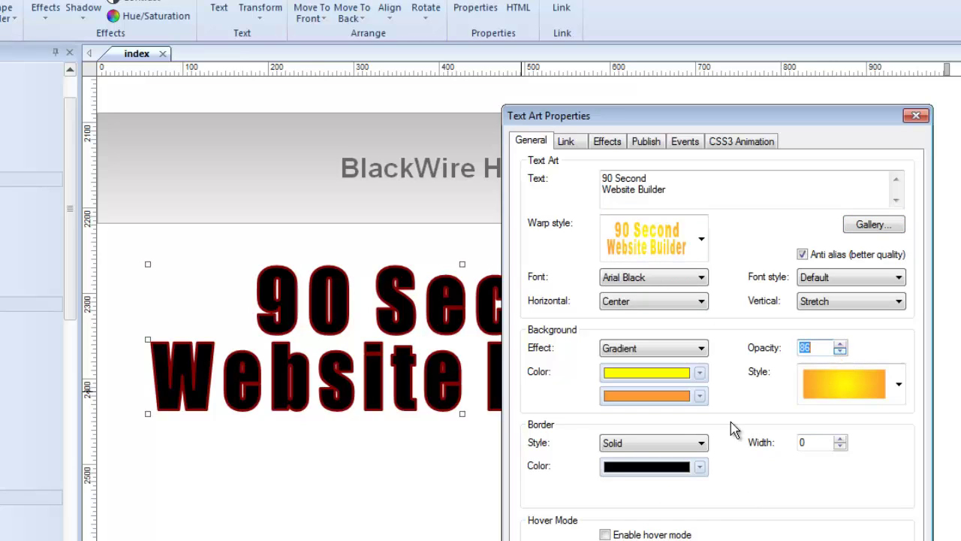
left_click(840, 439)
left_click_drag(813, 126, 807, 8)
left_click(820, 517)
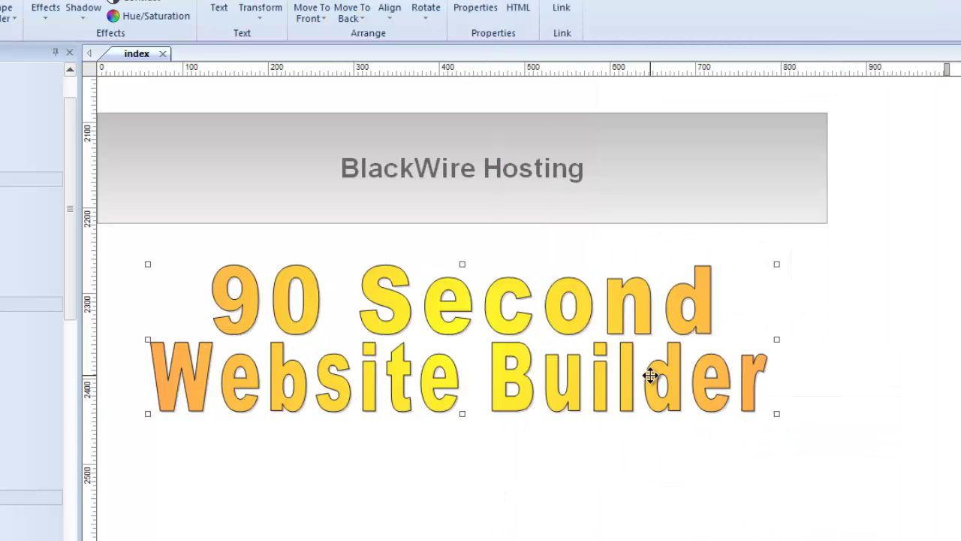
- Delete the text art and draw a rectangle shape about 225 by 200 pixels below the banner
key("Delete")
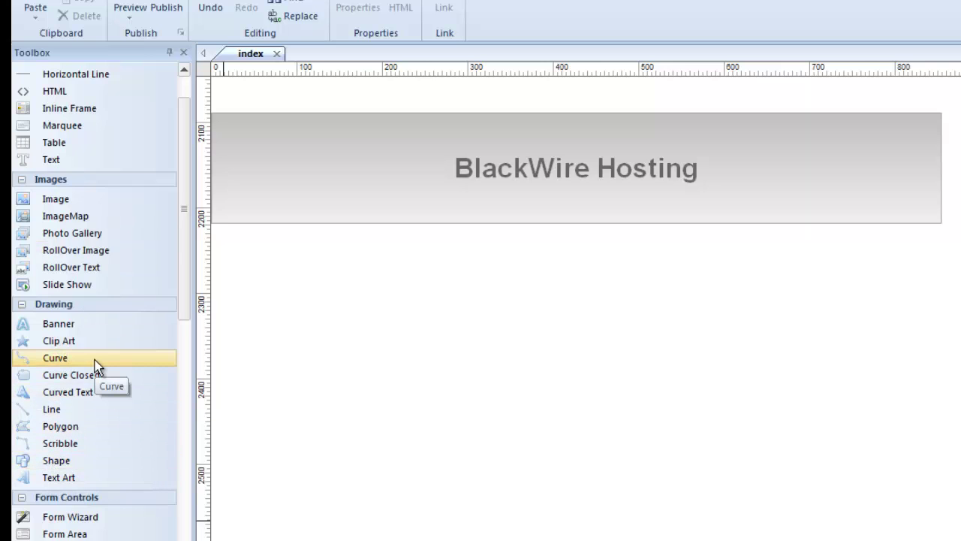
left_click(62, 466)
left_click_drag(366, 273, 566, 456)
- Delete the BlackWire Hosting banner and move the rectangle up and left into the cleared area
left_click(639, 189)
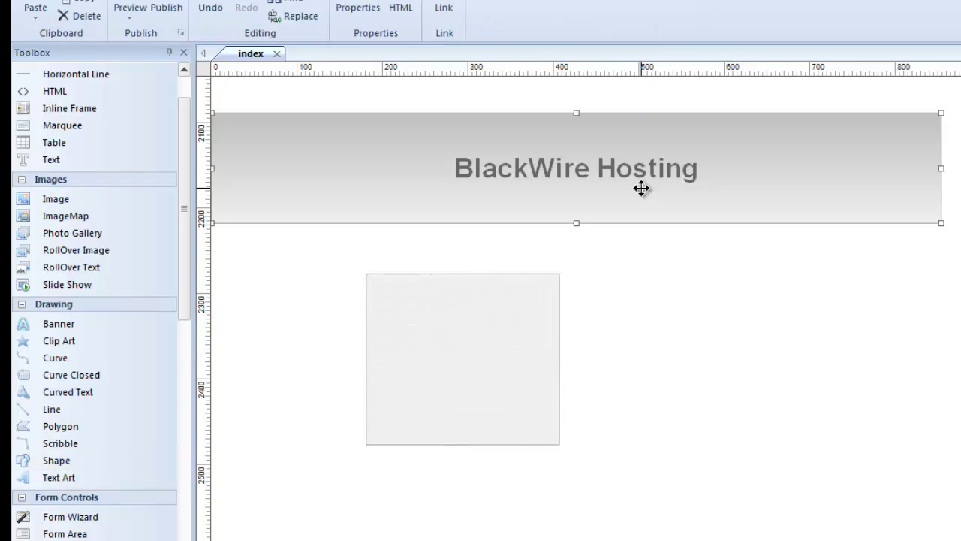
key("Delete")
left_click_drag(495, 345, 486, 271)
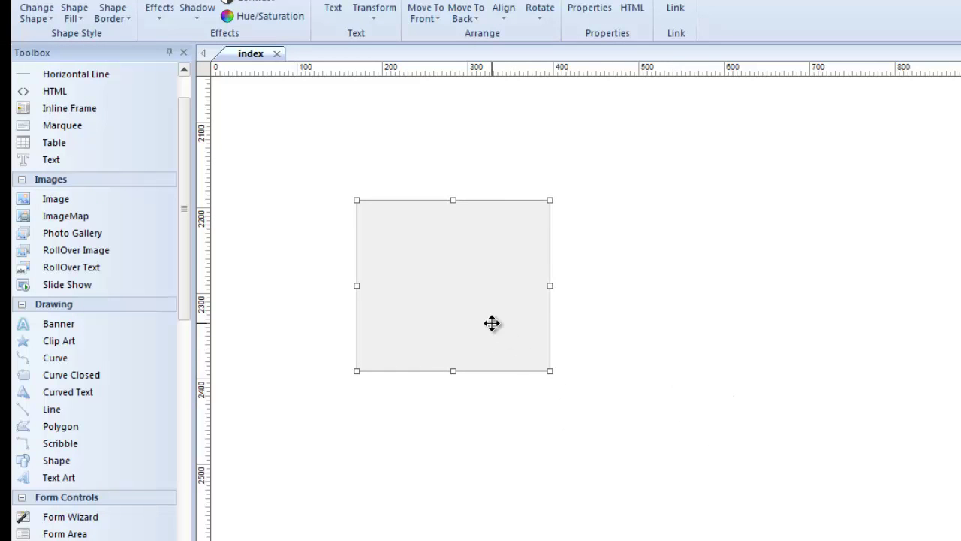
left_click_drag(491, 323, 423, 262)
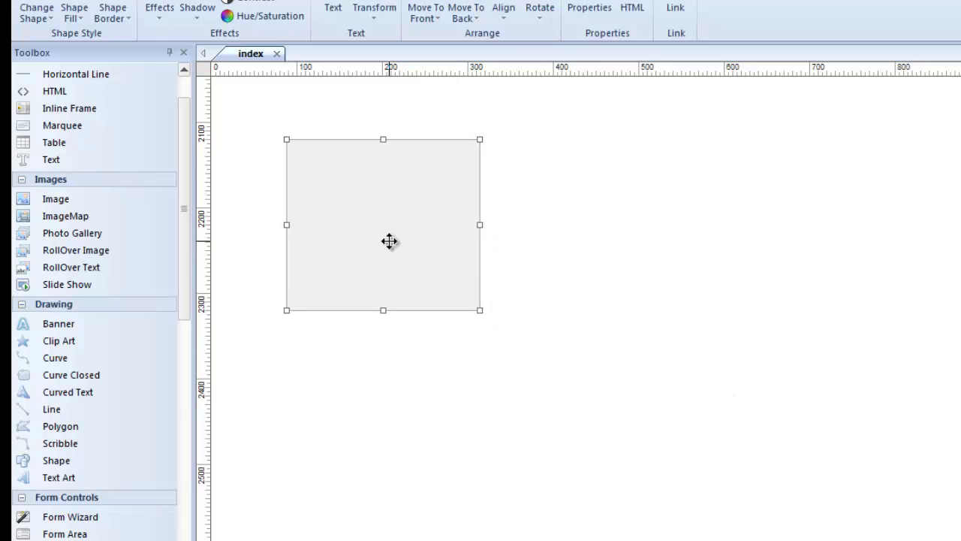
left_click_drag(444, 267, 421, 272)
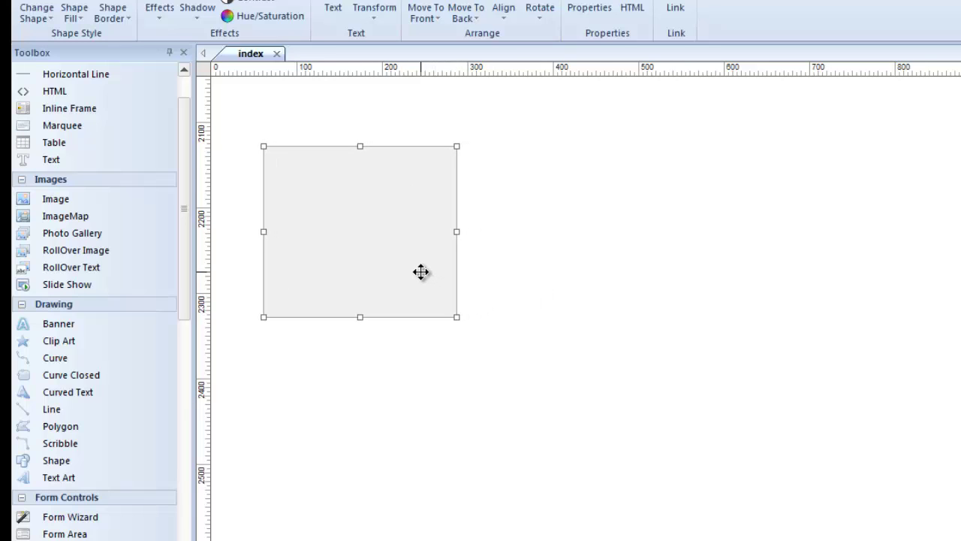
- Make two copies of the rectangle and arrange all three side by side in an evenly spaced row
key("ctrl+c")
key("ctrl+v")
left_click_drag(454, 320, 788, 239)
key("ctrl+v")
left_click_drag(557, 227, 526, 226)
left_click_drag(834, 245, 773, 247)
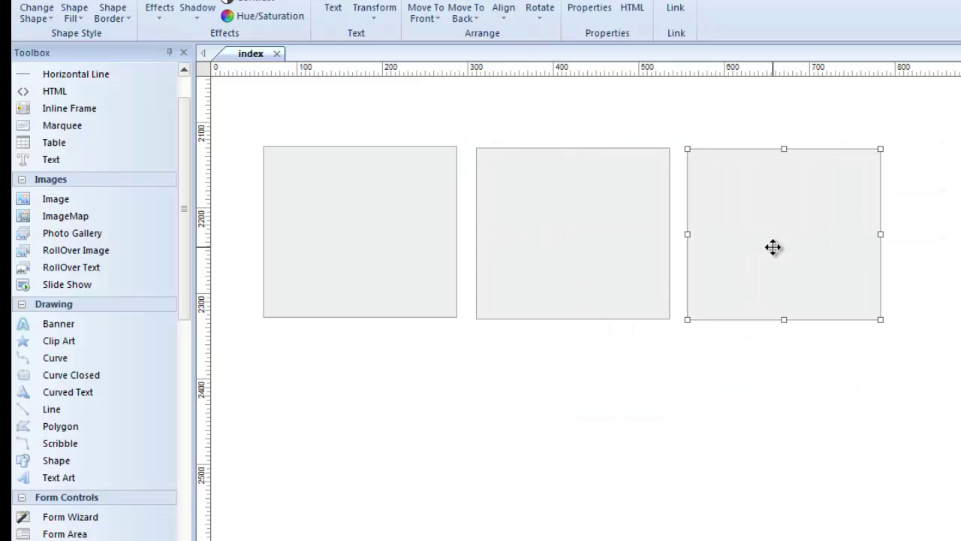
left_click(736, 382)
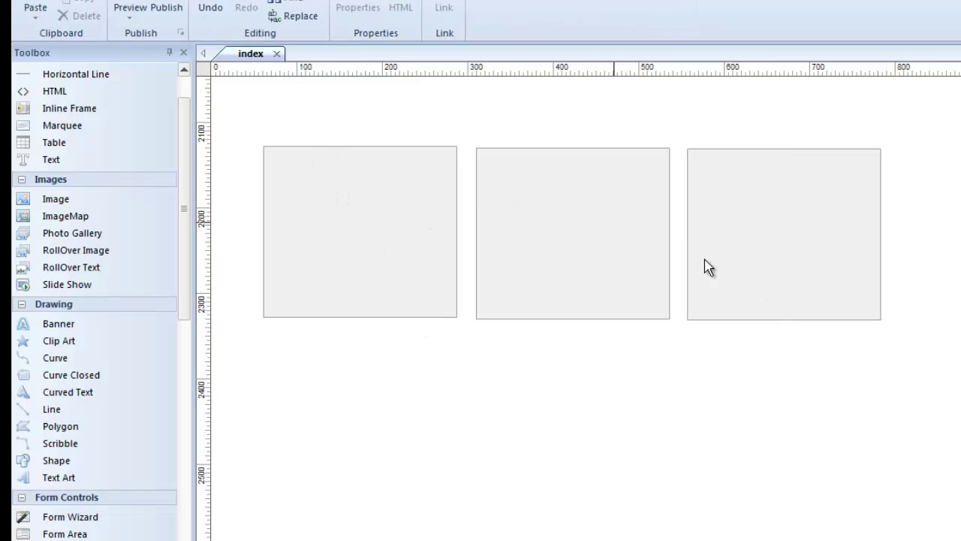
- Change the rightmost rectangle's shape type to a cloud speech bubble and set its background color to dark red
left_click(593, 278)
left_click(853, 260)
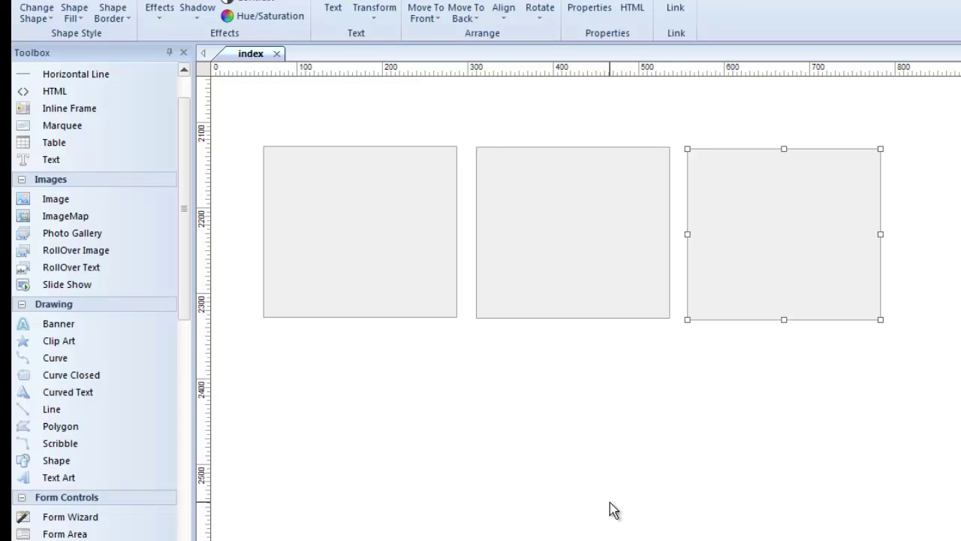
double_click(783, 225)
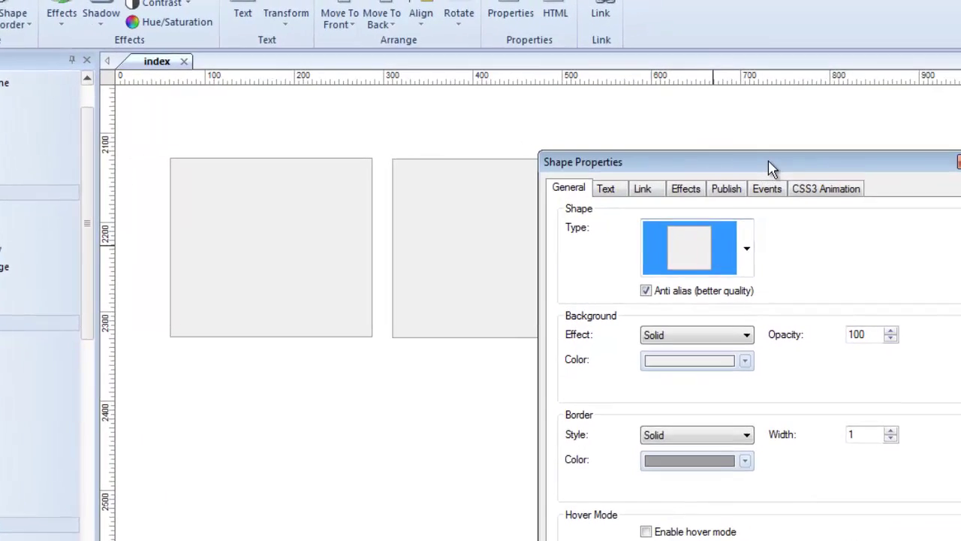
left_click_drag(769, 160, 833, 11)
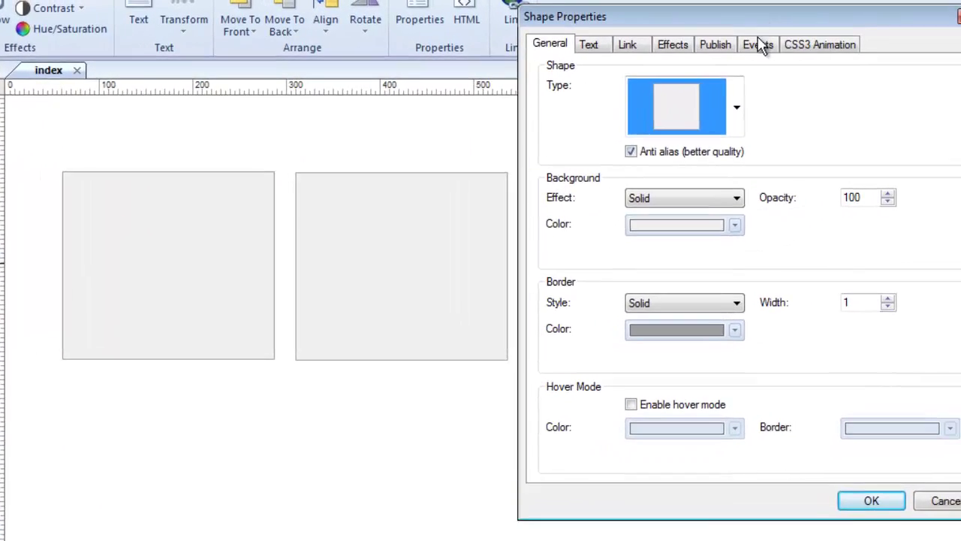
left_click(813, 95)
left_click_drag(712, 175, 725, 259)
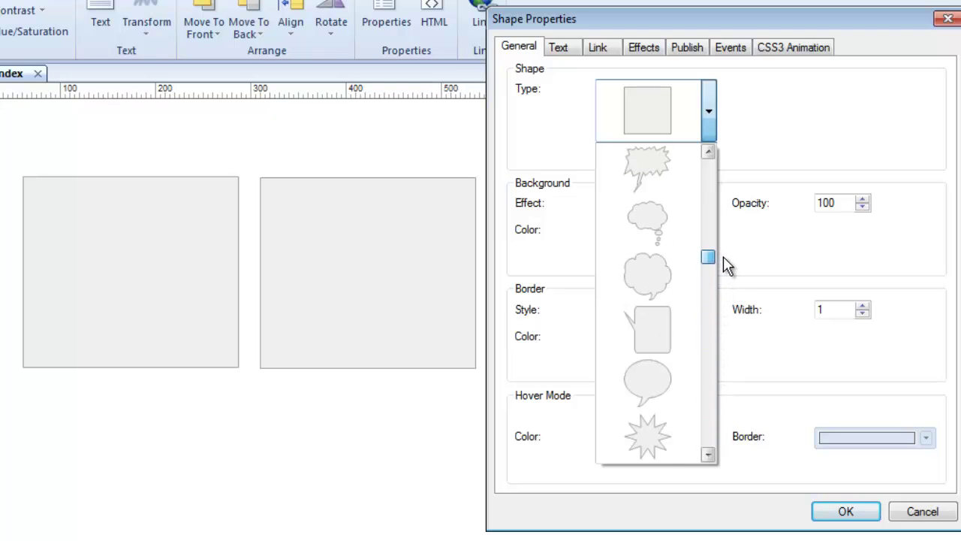
left_click(642, 279)
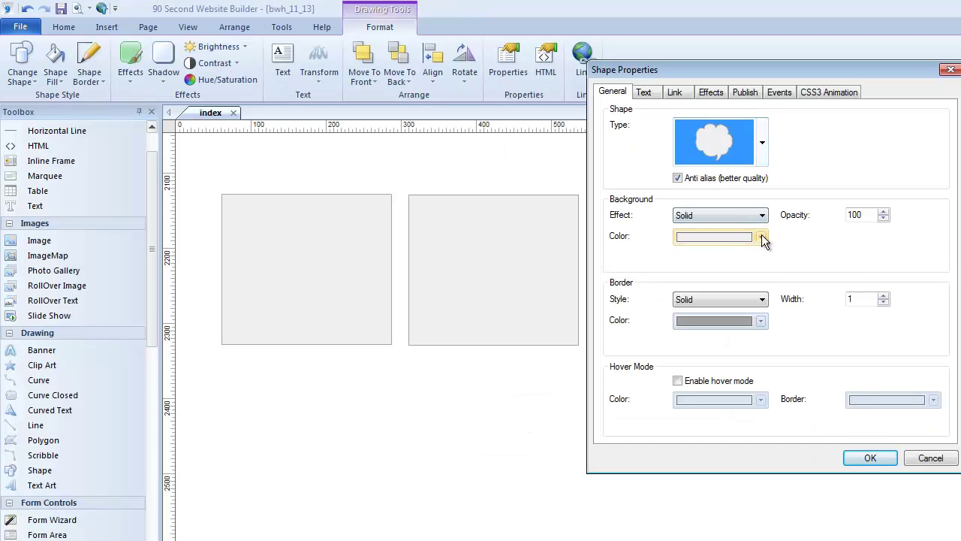
left_click(707, 231)
left_click(734, 256)
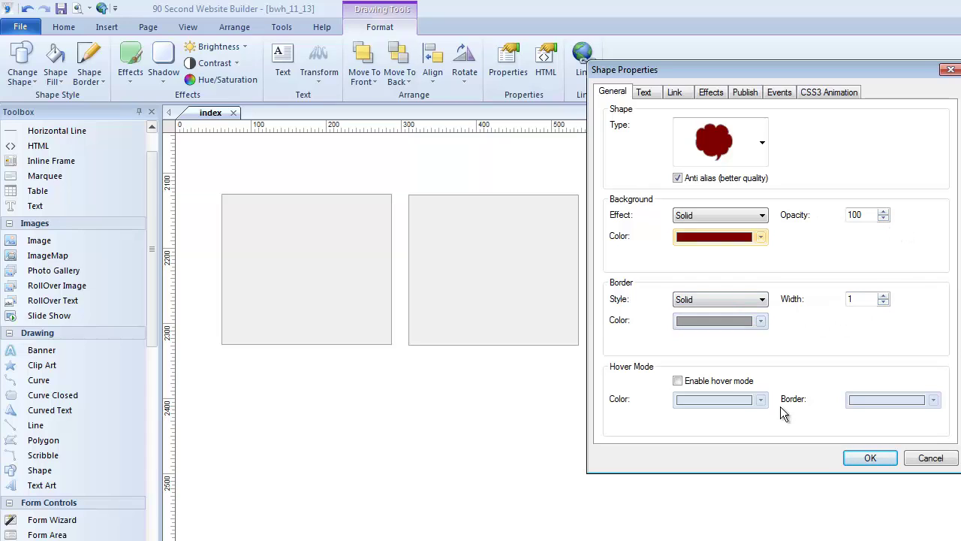
- Enter a person's name as the speech bubble's text and view its link and effects settings
left_click(644, 93)
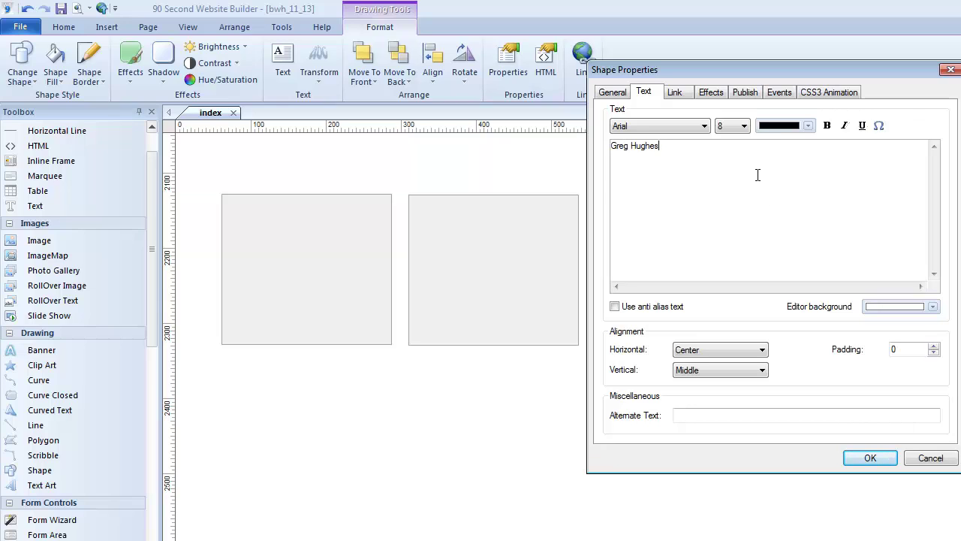
left_click_drag(665, 150, 592, 156)
left_click(676, 94)
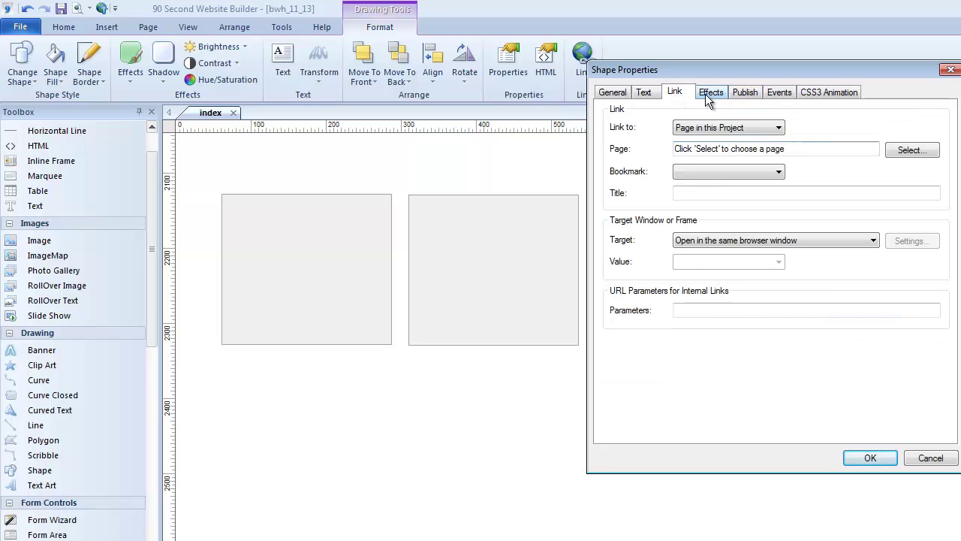
left_click(705, 94)
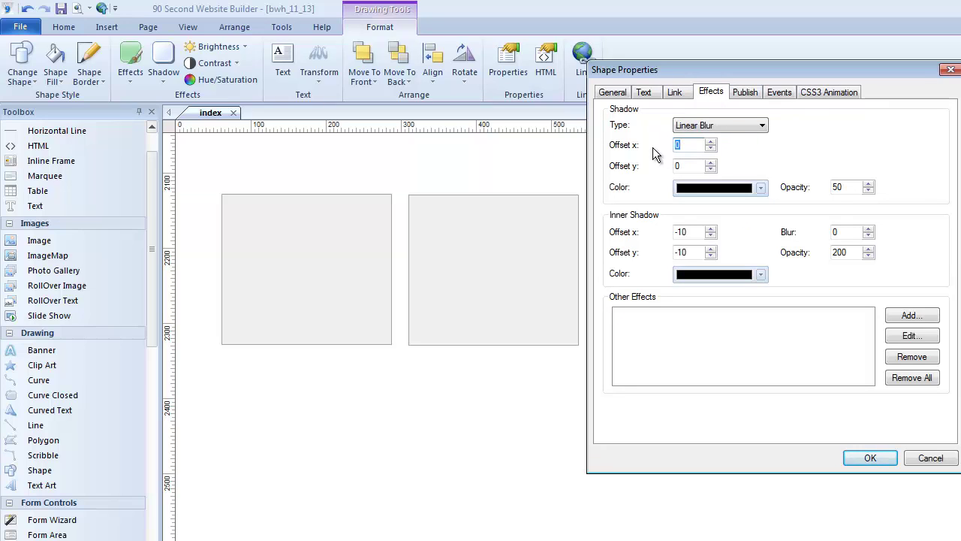
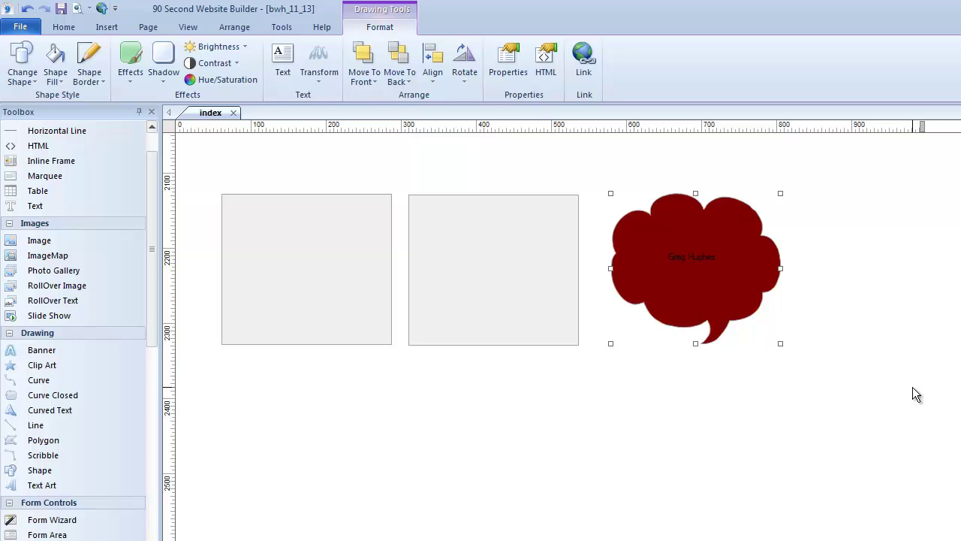
- Look over the index page from the footer up to the header, then return to the shapes
scroll(563, 330, "up", 10)
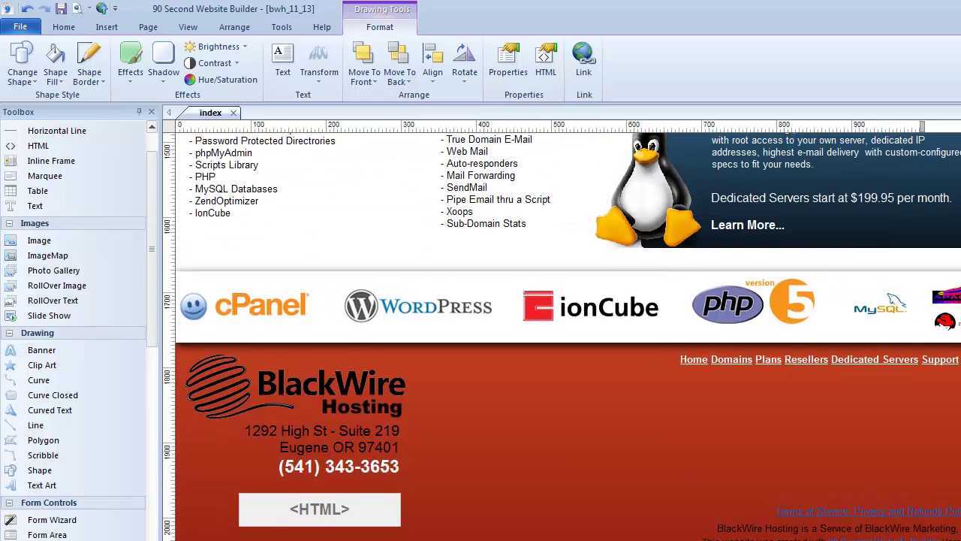
scroll(564, 338, "down", 2)
scroll(563, 338, "up", 12)
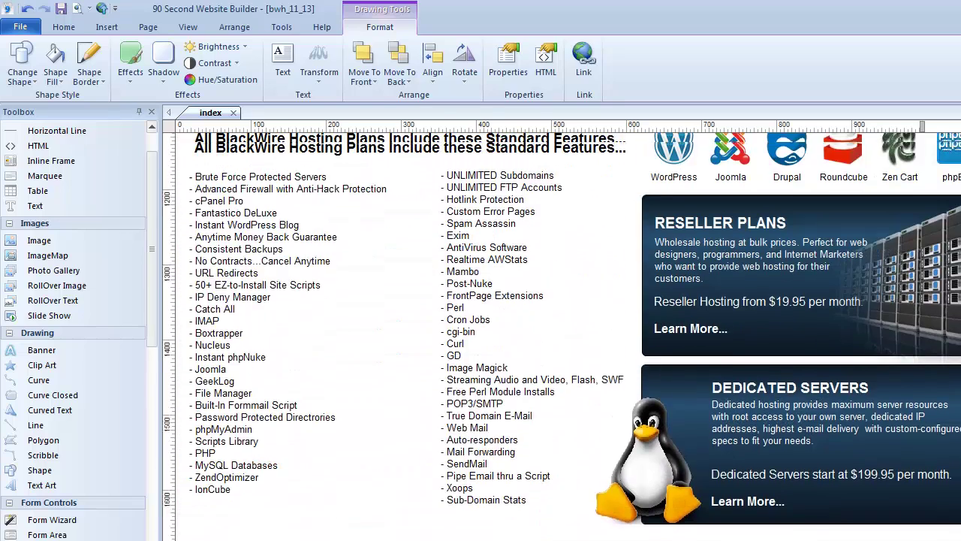
scroll(563, 338, "up", 6)
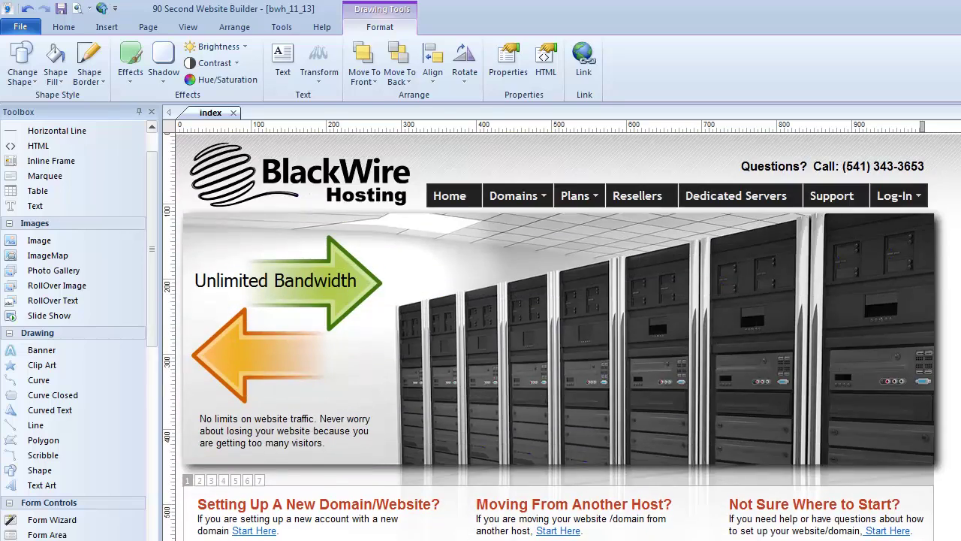
scroll(564, 338, "down", 1)
scroll(564, 338, "down", 10)
scroll(564, 338, "up", 12)
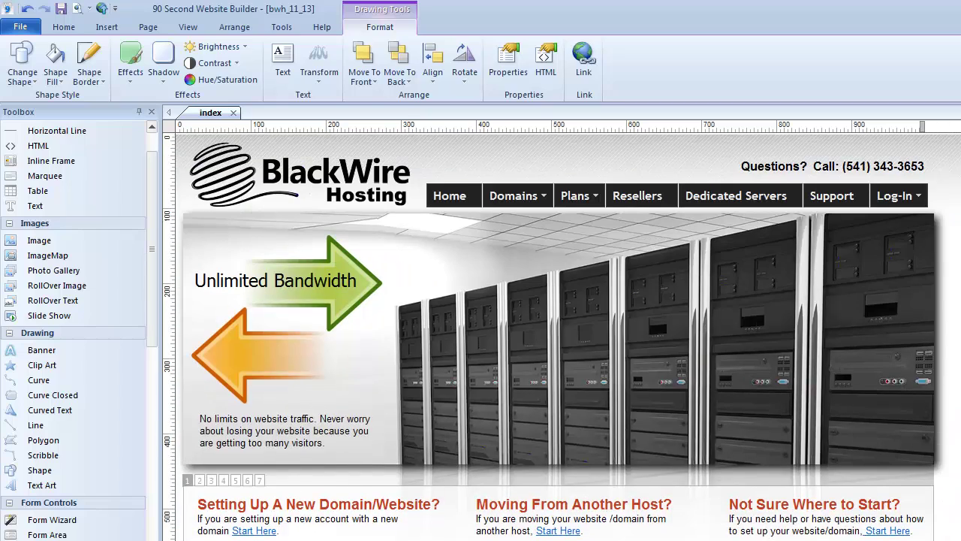
scroll(693, 283, "down", 20)
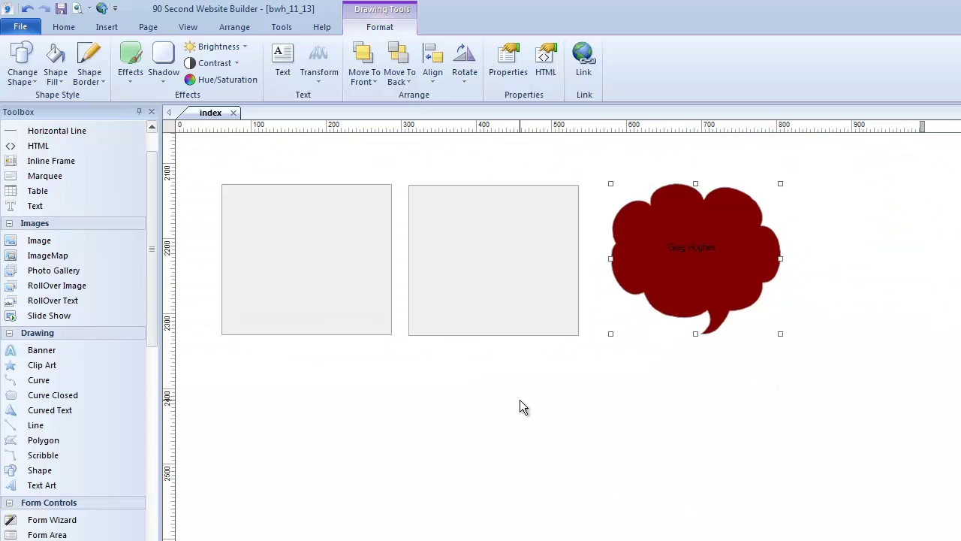
- Change the leftmost rectangle's shape type to a circle and shrink it to a small bullet about 24 pixels wide
double_click(339, 256)
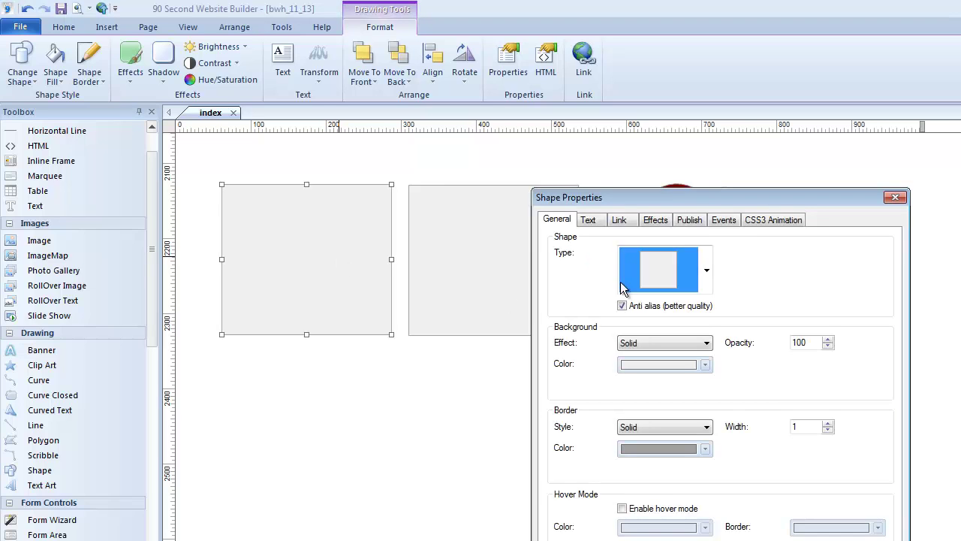
left_click(706, 270)
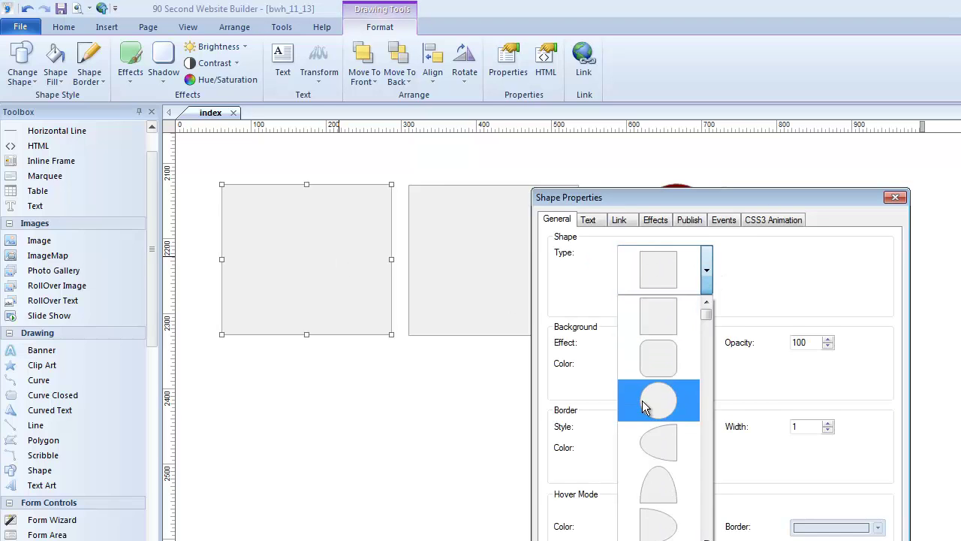
left_click(642, 401)
left_click_drag(852, 205, 879, 122)
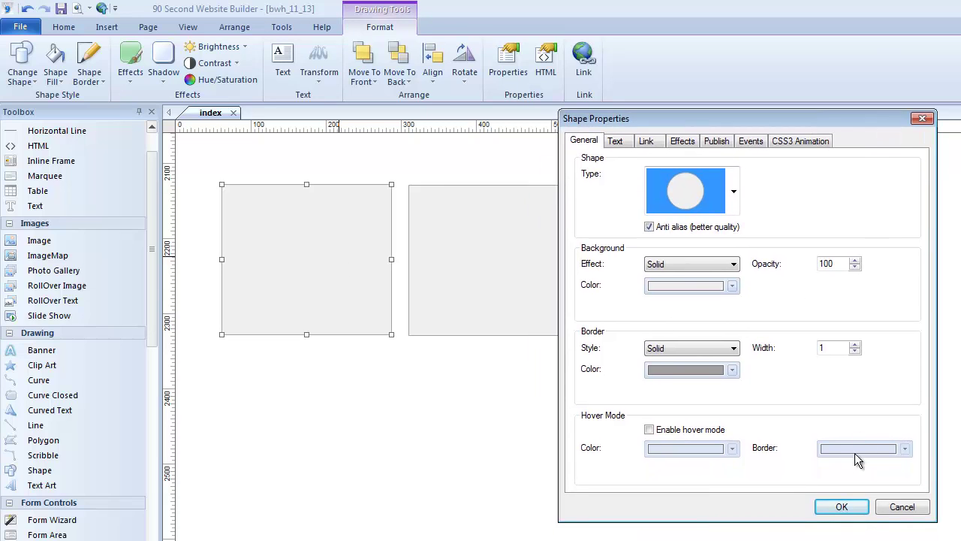
left_click(848, 506)
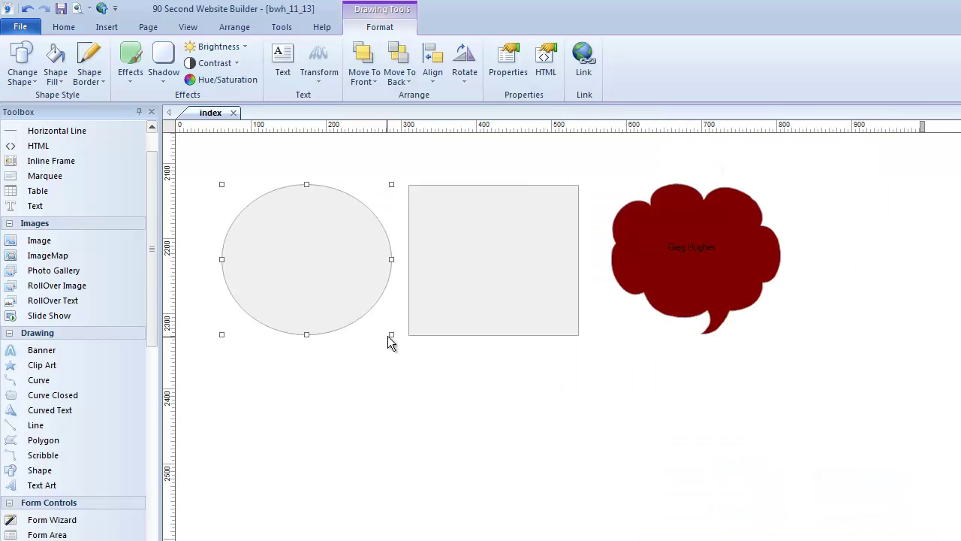
left_click_drag(392, 334, 228, 259)
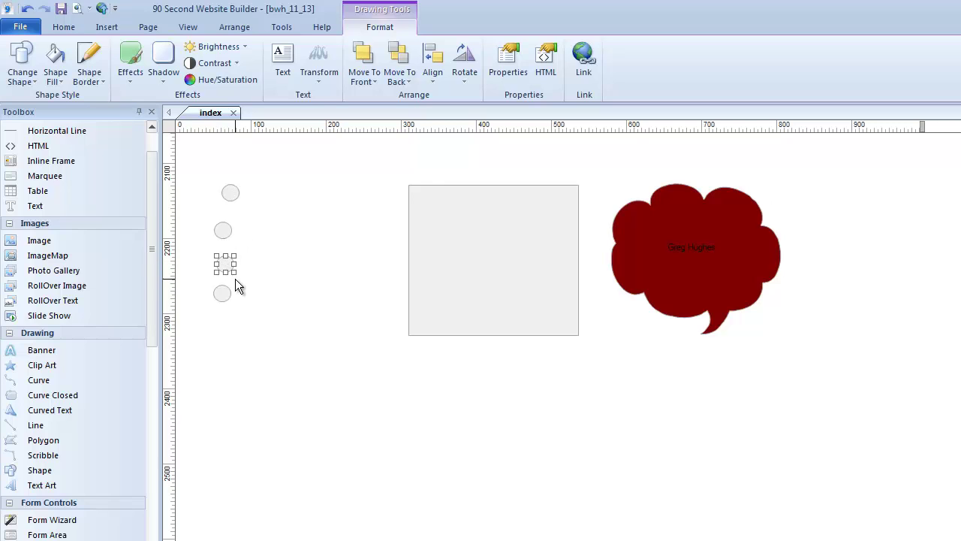
- Align the four small circles into a straight vertical column matching the topmost circle
left_click(225, 294)
left_click(229, 263, "shift")
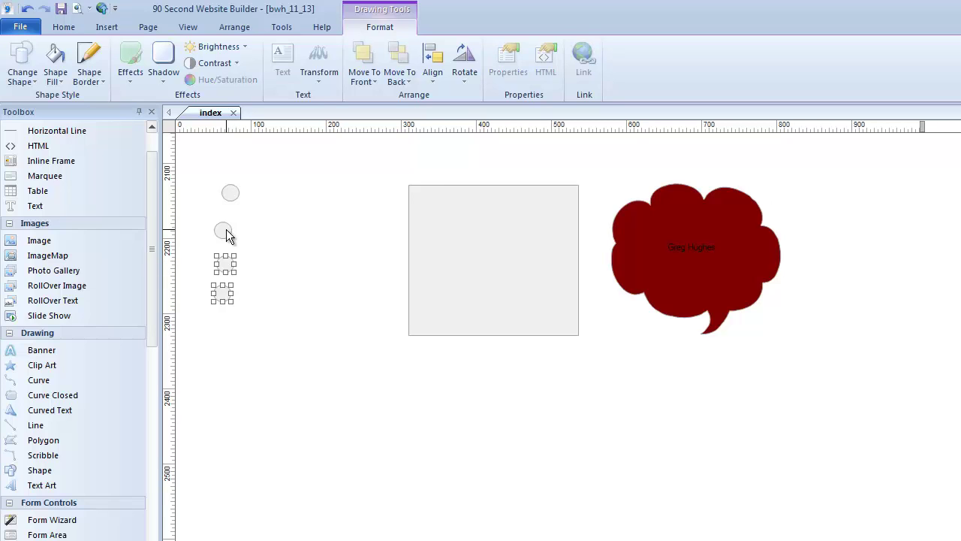
left_click(223, 230, "shift")
left_click(235, 27)
left_click(155, 81)
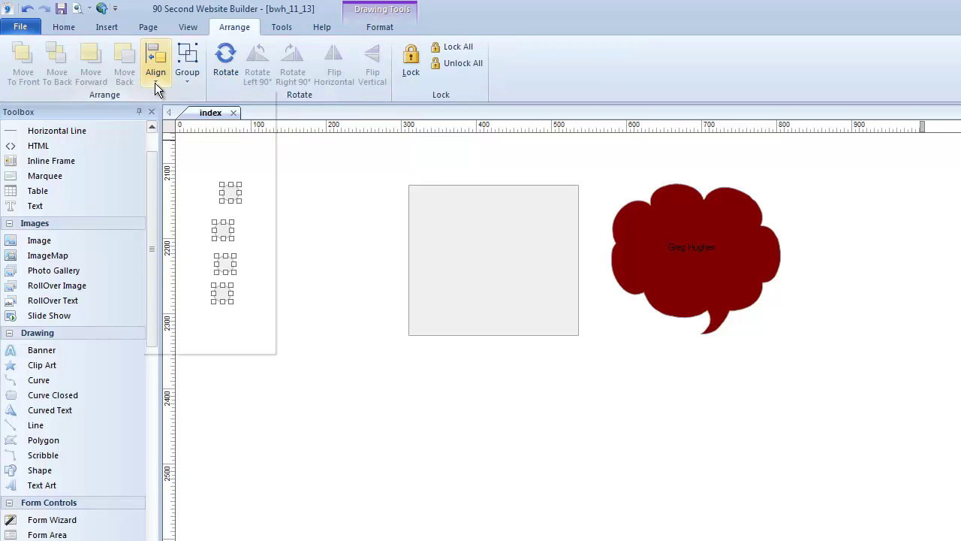
left_click(187, 114)
left_click(276, 311)
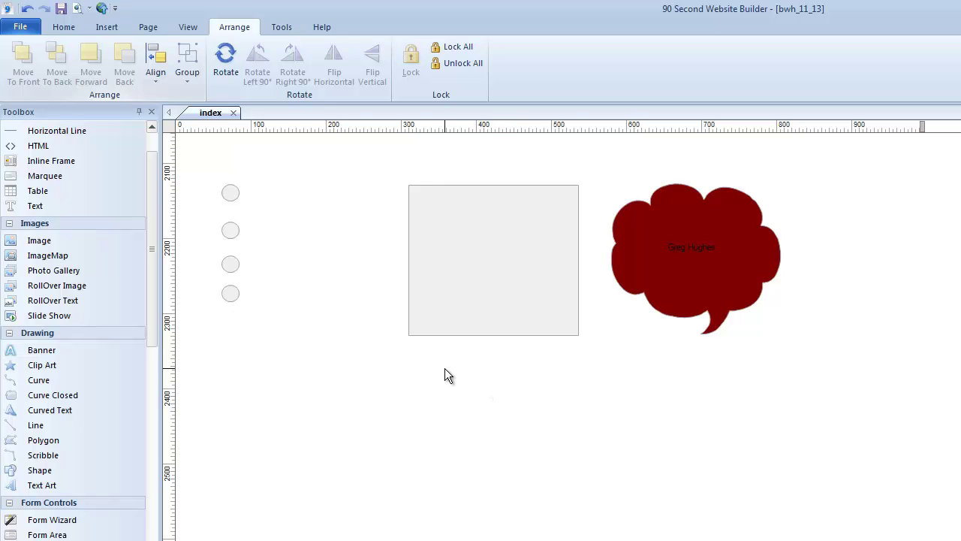
left_click(231, 192)
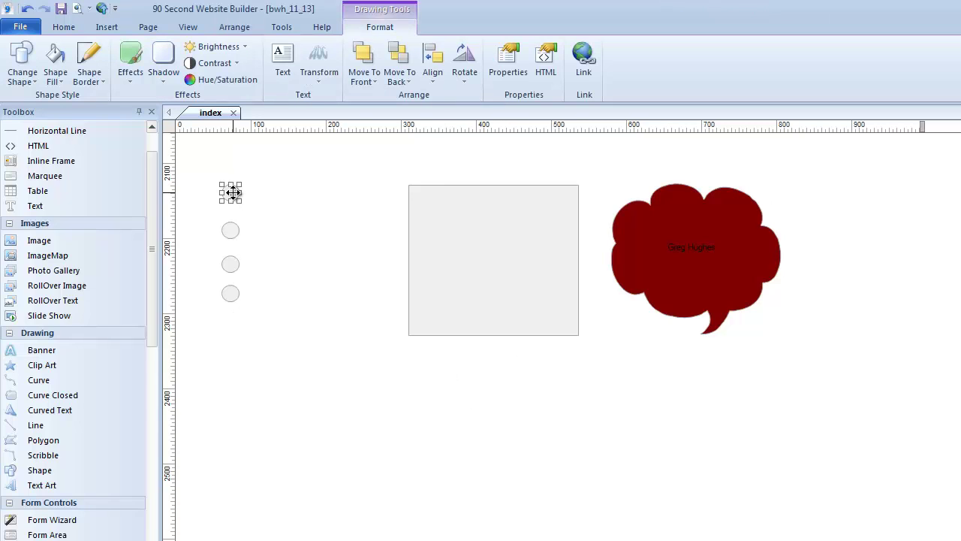
left_click(231, 230)
left_click(228, 293)
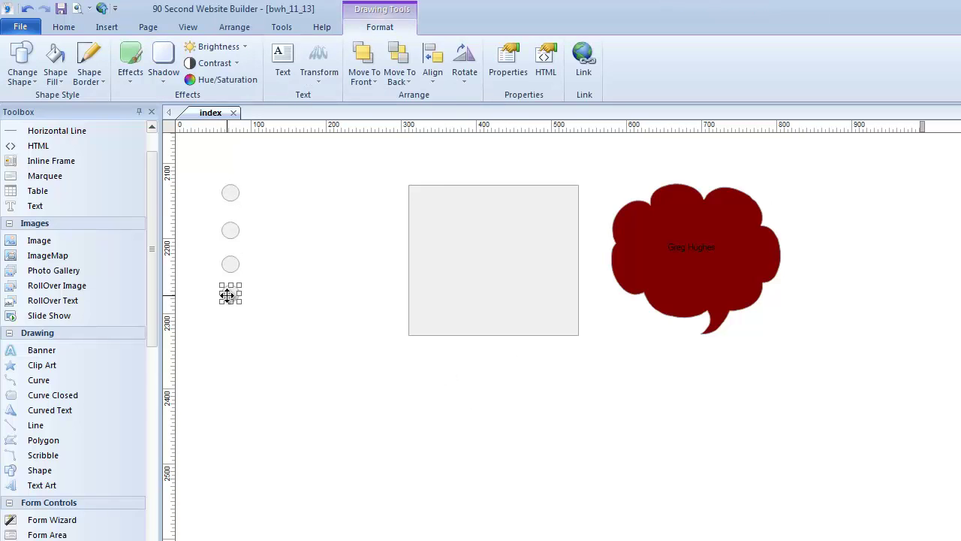
left_click(232, 267)
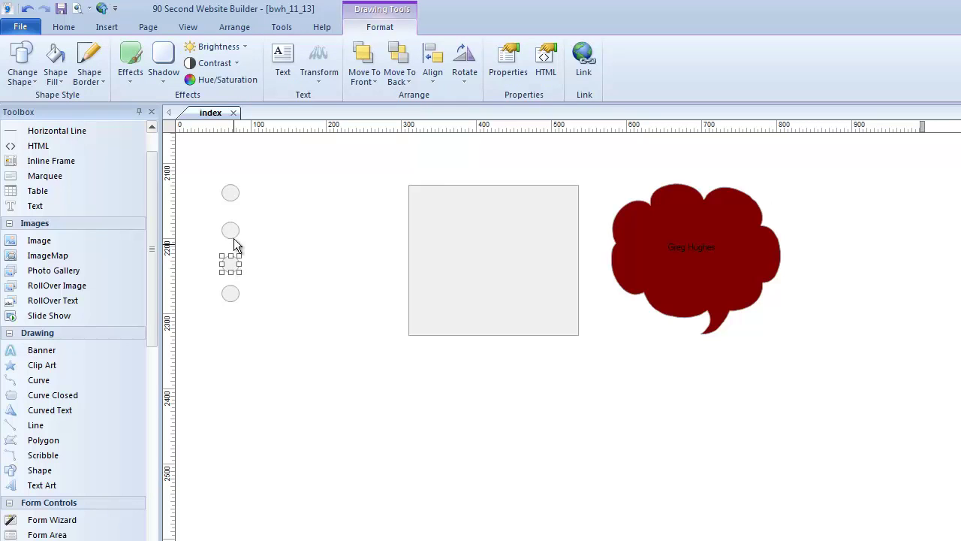
left_click(235, 229)
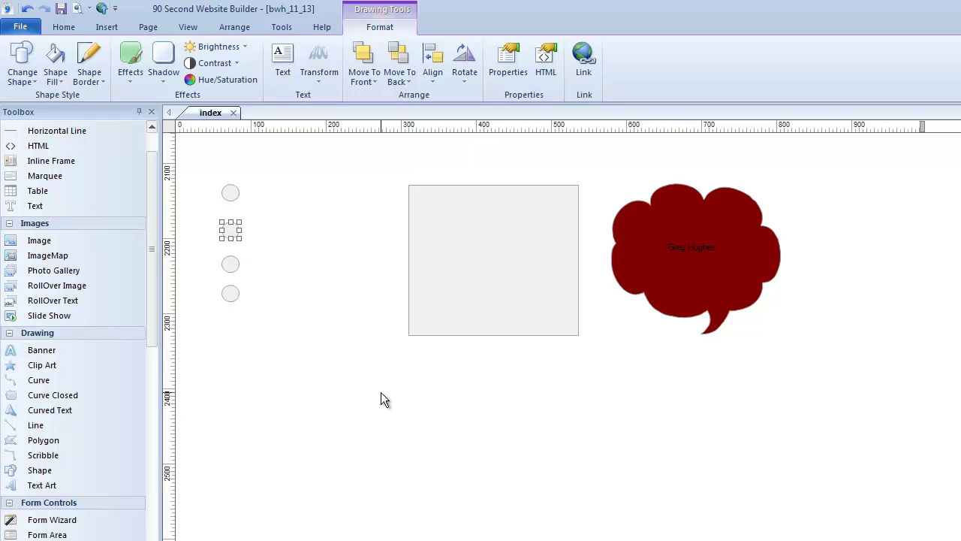
- Set the topmost small circle's publish format to Publish as CSS3
left_click(234, 192)
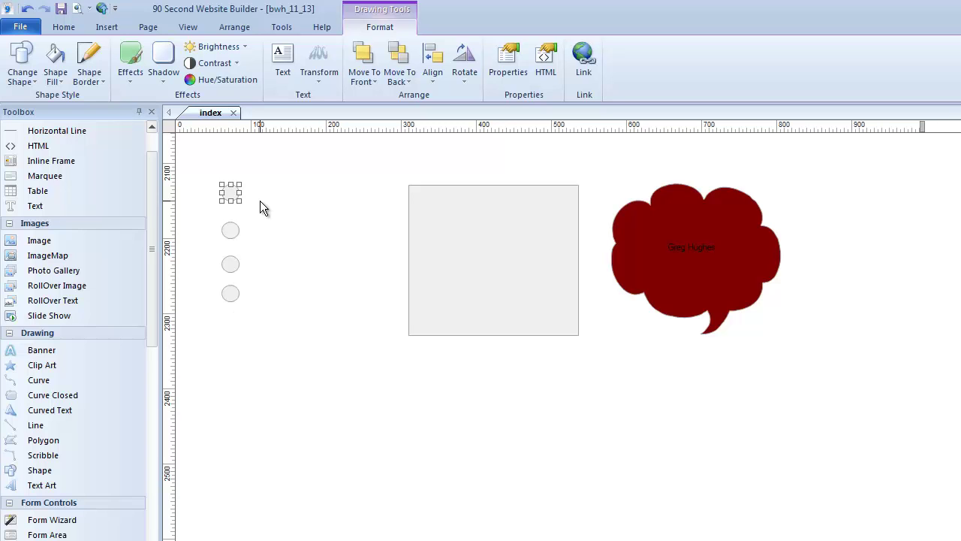
double_click(230, 193)
left_click_drag(644, 204, 478, 77)
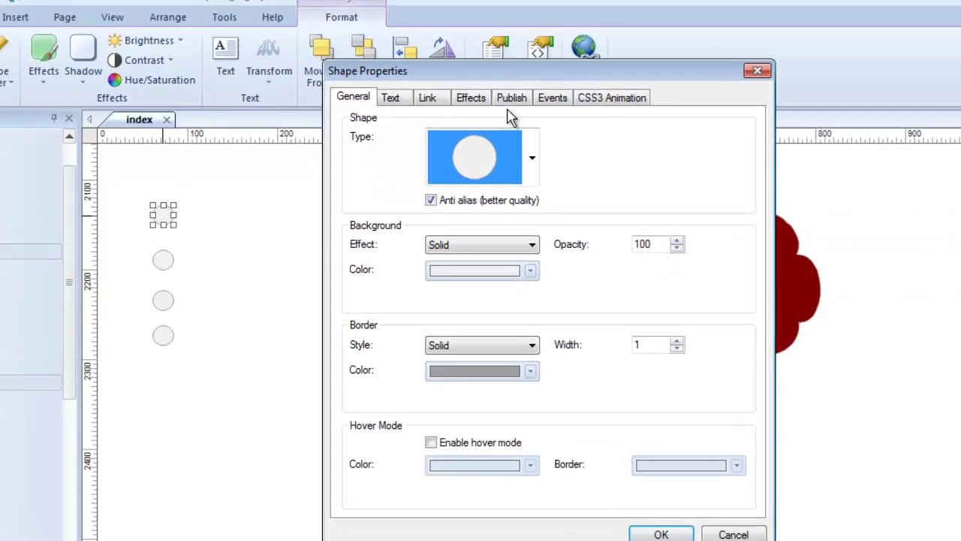
left_click(526, 95)
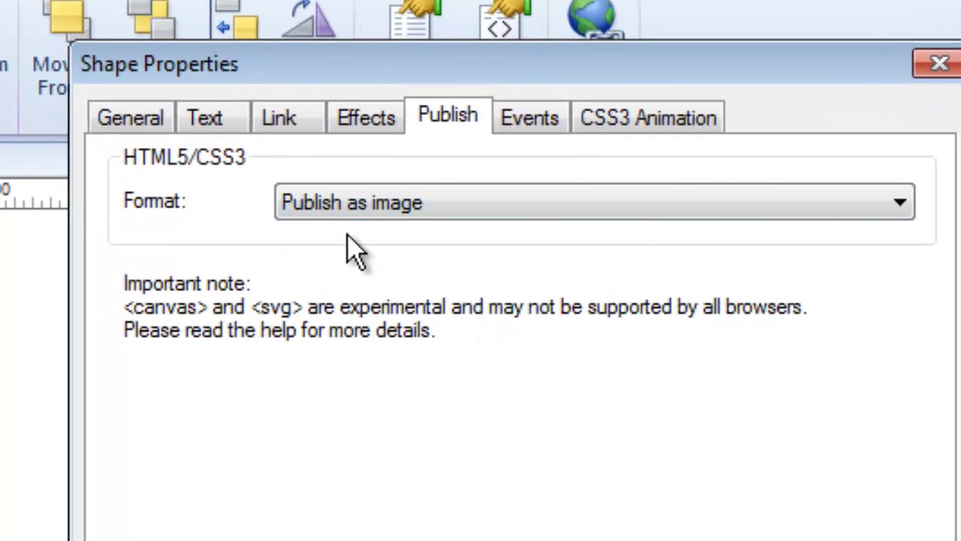
left_click(423, 204)
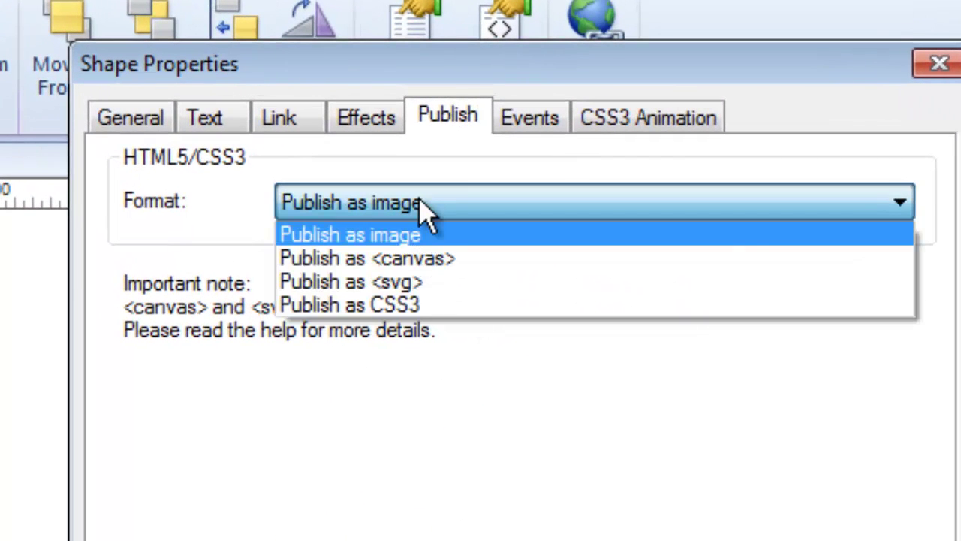
left_click(379, 308)
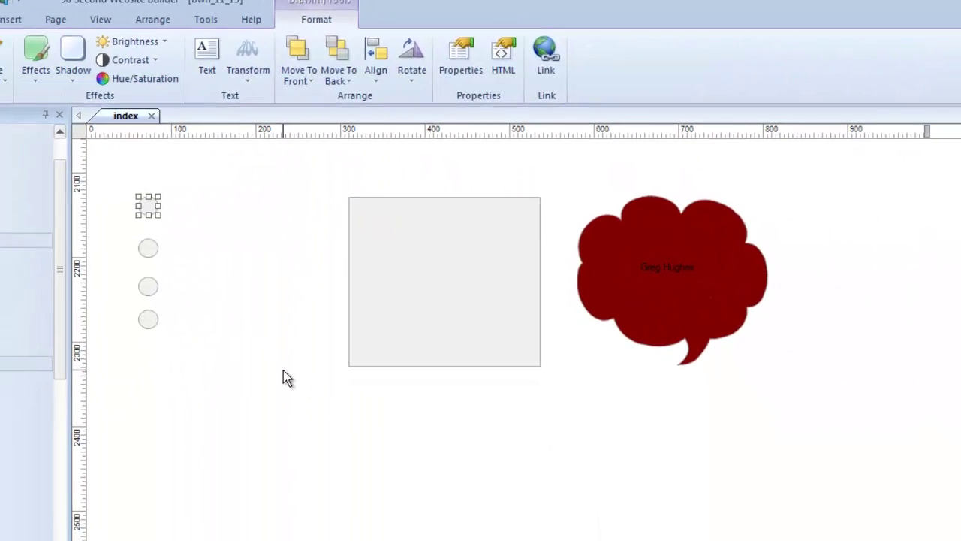
left_click(283, 378)
left_click(148, 248)
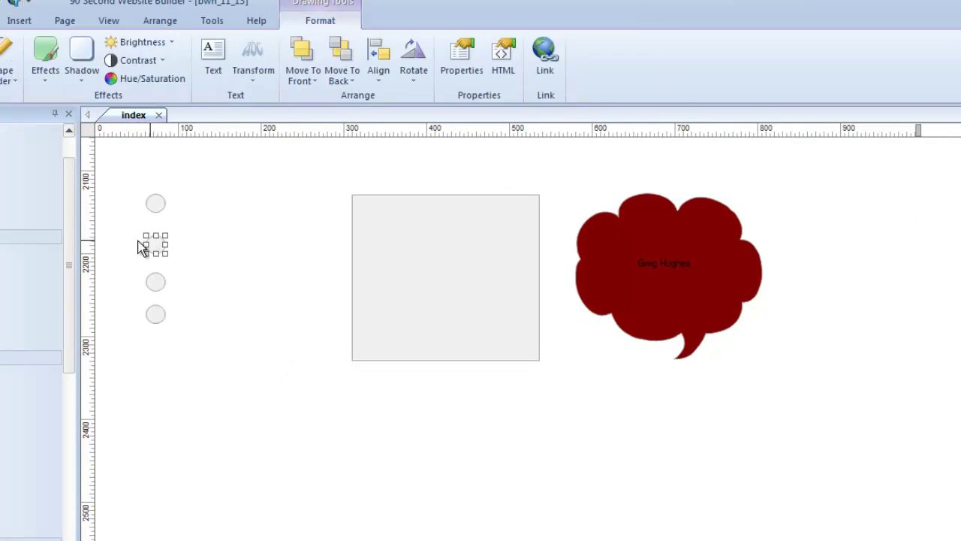
left_click(128, 230)
left_click(154, 241)
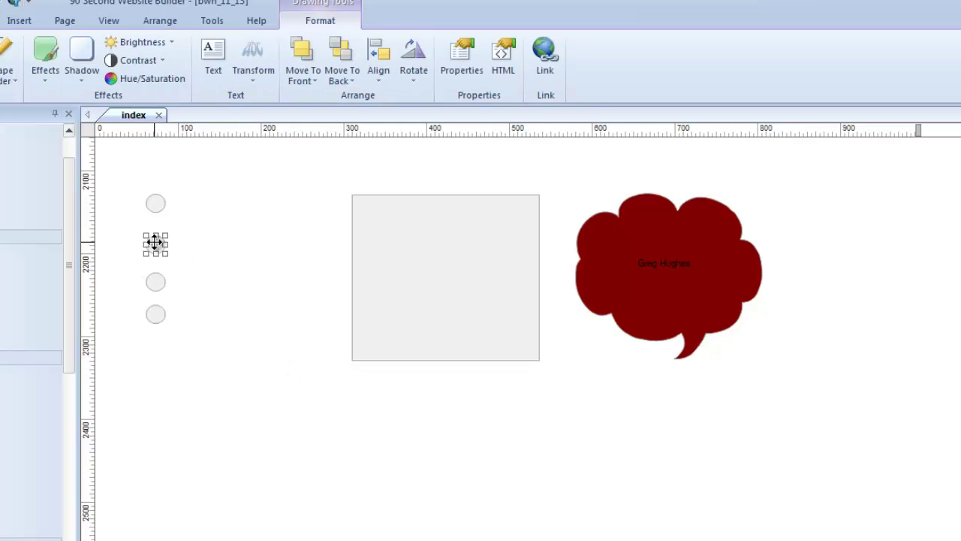
left_click(157, 284)
left_click(152, 315)
left_click(188, 380)
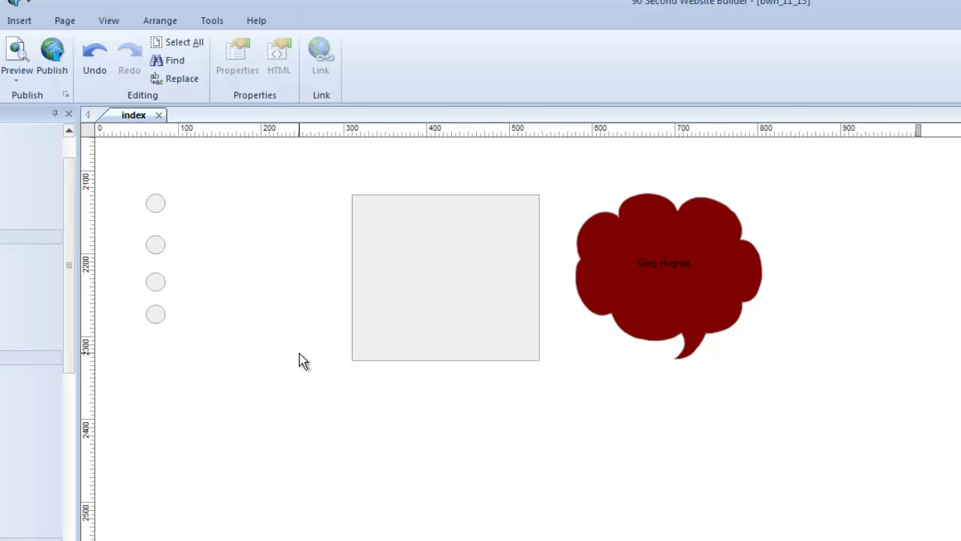
- Move the large gray rectangle closer to the small circles and try the rounded rectangle shape type on it
left_click_drag(437, 279, 335, 271)
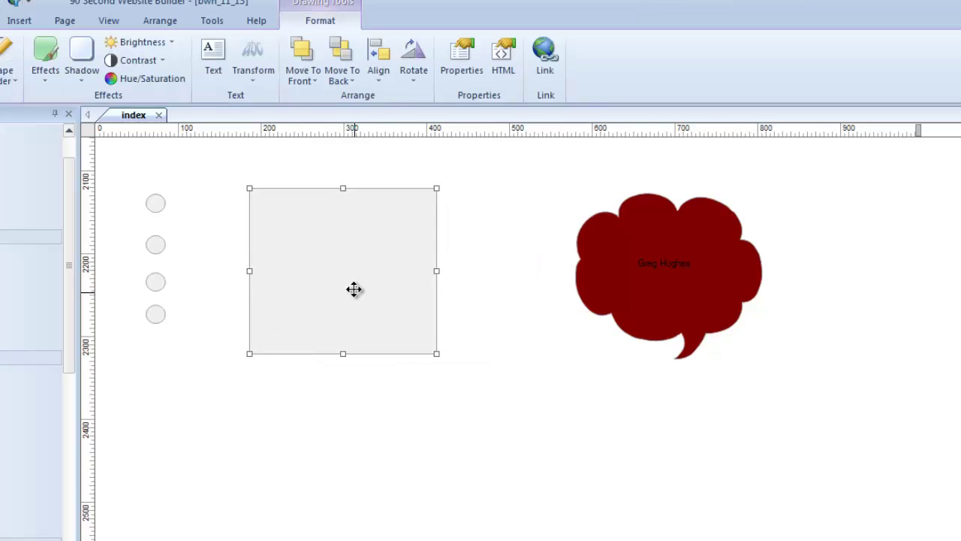
double_click(324, 259)
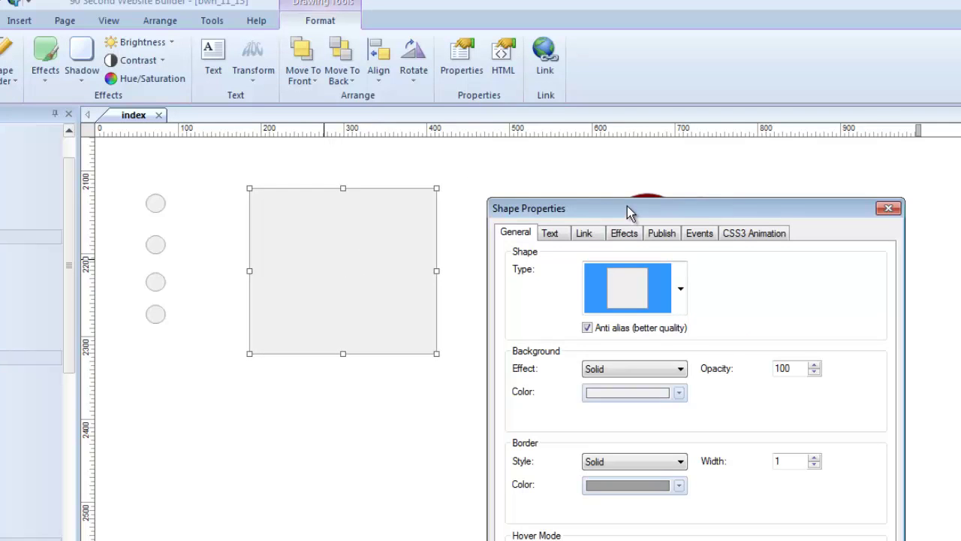
left_click_drag(628, 208, 492, 61)
left_click(559, 143)
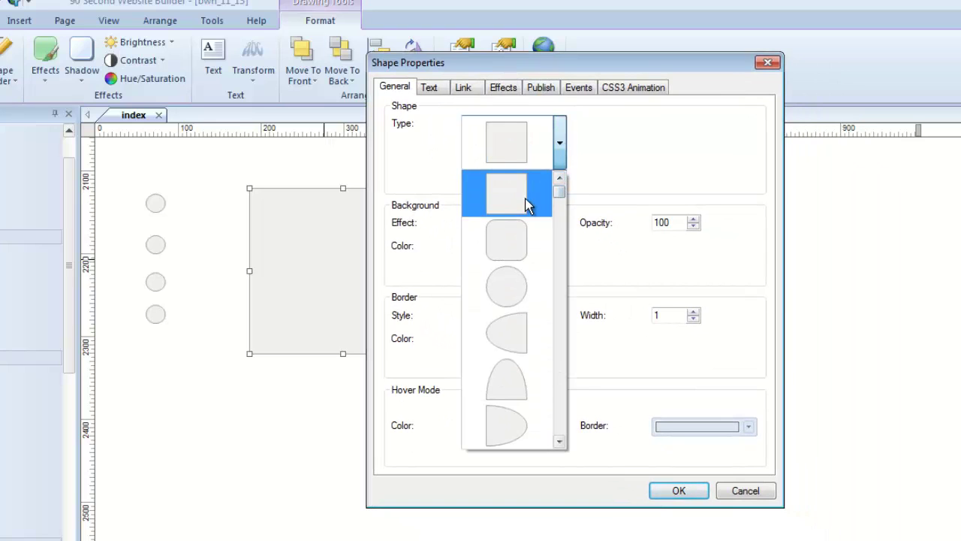
left_click(505, 201)
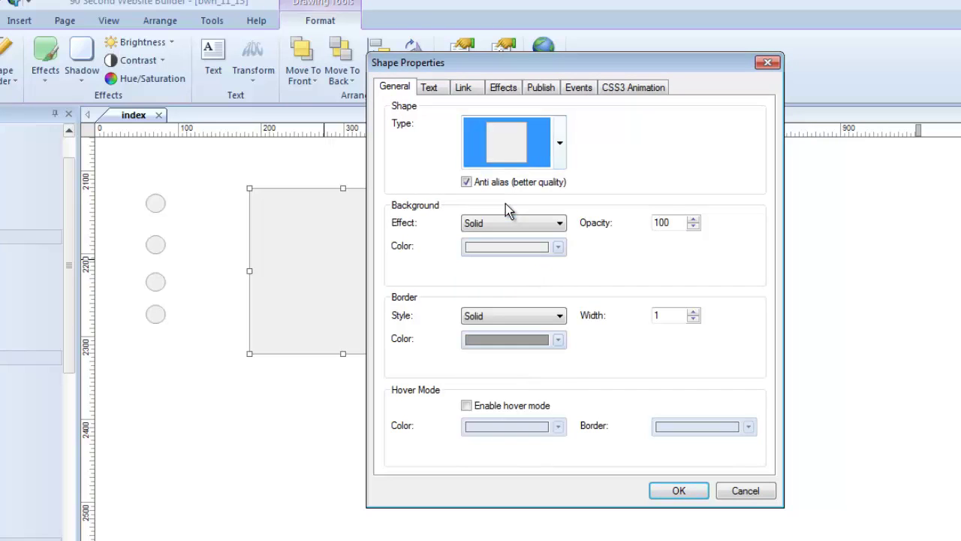
left_click(559, 143)
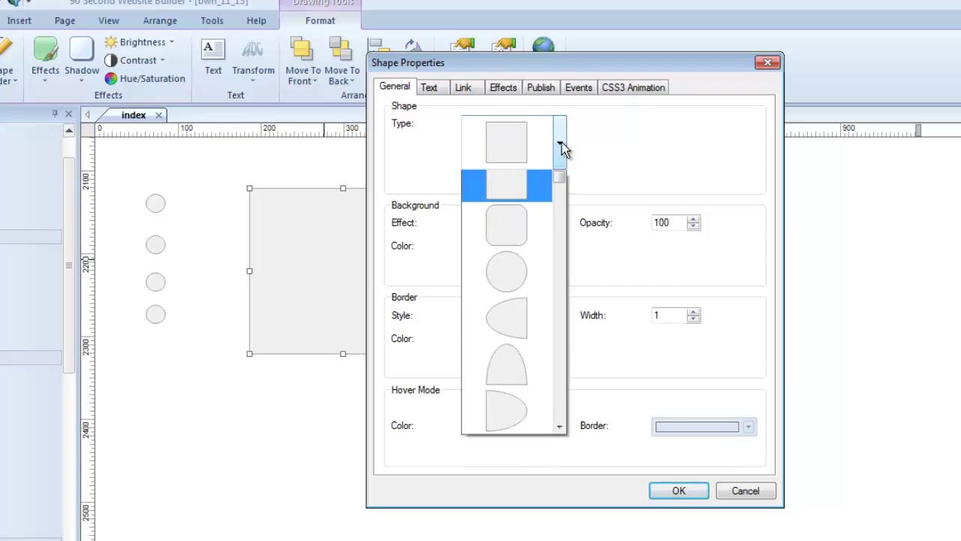
left_click(510, 235)
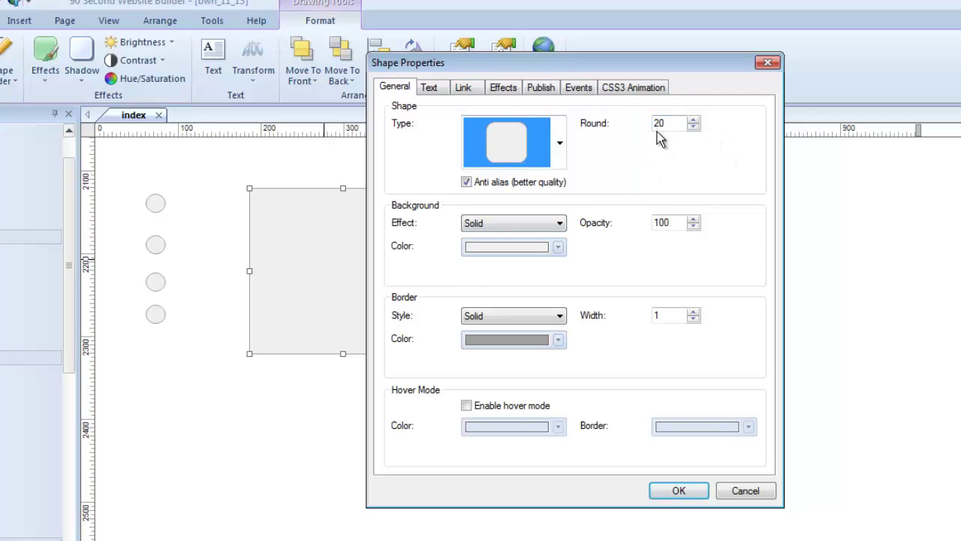
- Try the circle shape type, set the shape back to the plain rectangle and apply it
left_click(560, 145)
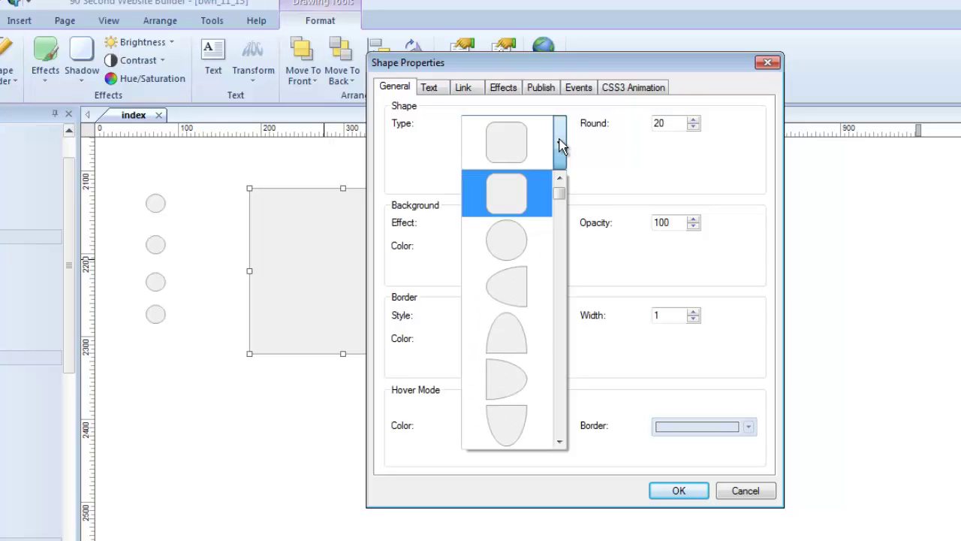
left_click(503, 254)
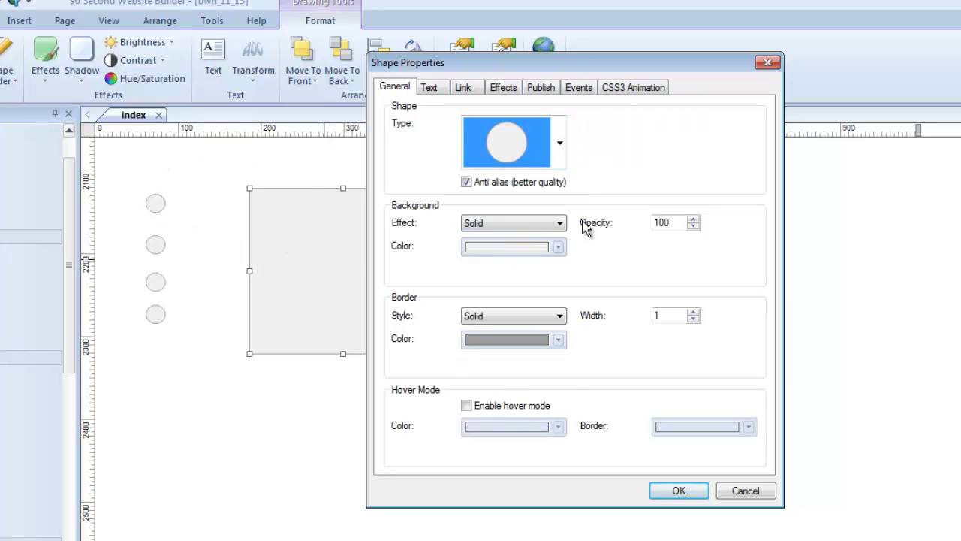
left_click(559, 143)
left_click(560, 178)
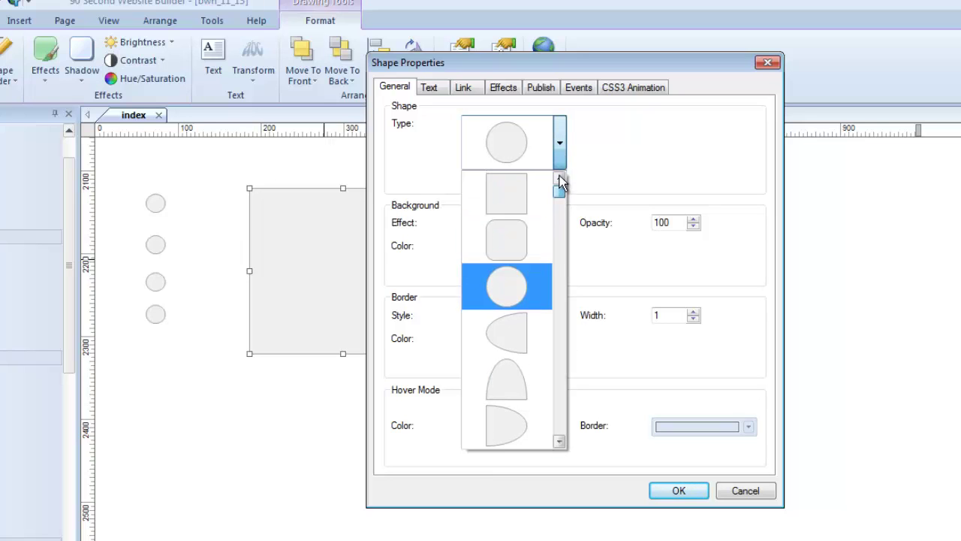
left_click(528, 198)
left_click(678, 490)
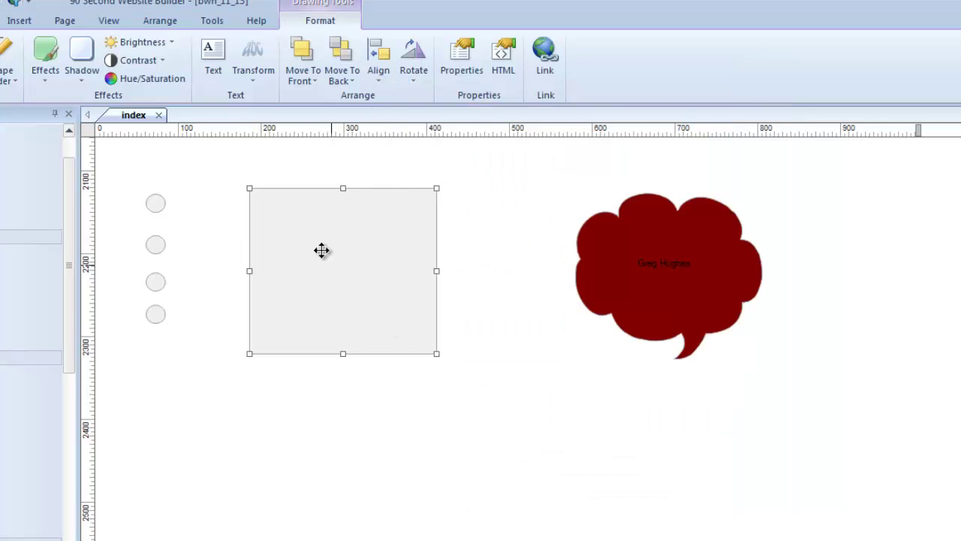
- Enlarge the gray rectangle to about 370 by 330 pixels and move the dark red cloud callout slightly closer to it
left_click_drag(438, 271, 555, 272)
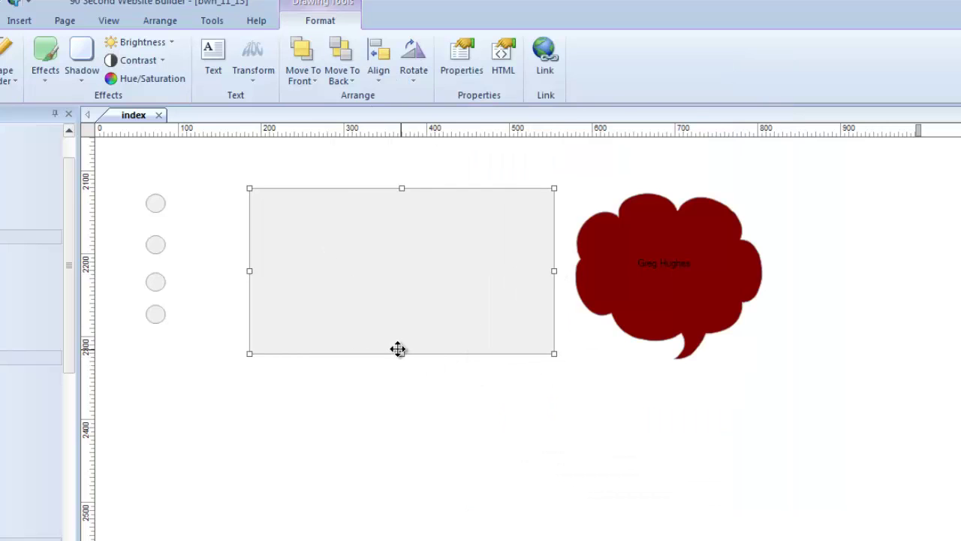
left_click_drag(400, 353, 360, 332)
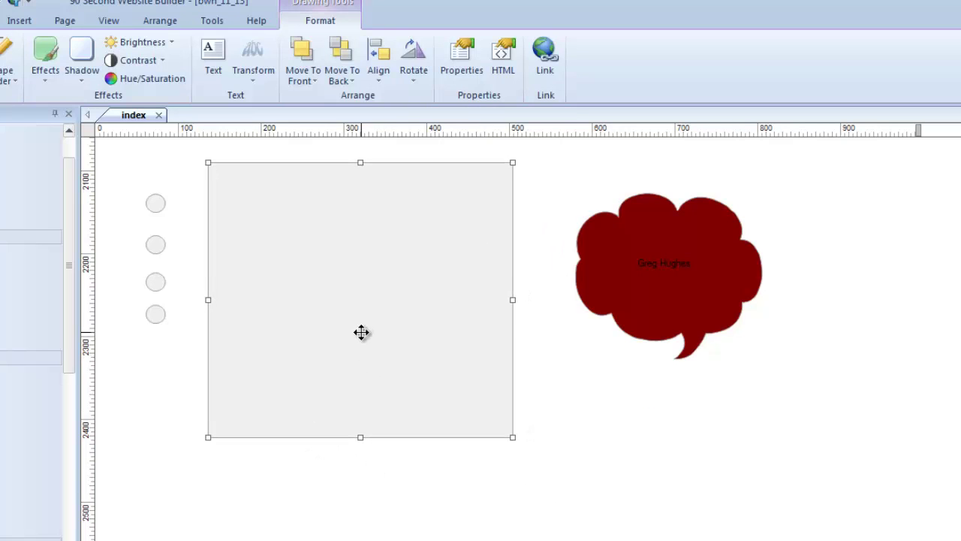
left_click_drag(666, 234, 631, 234)
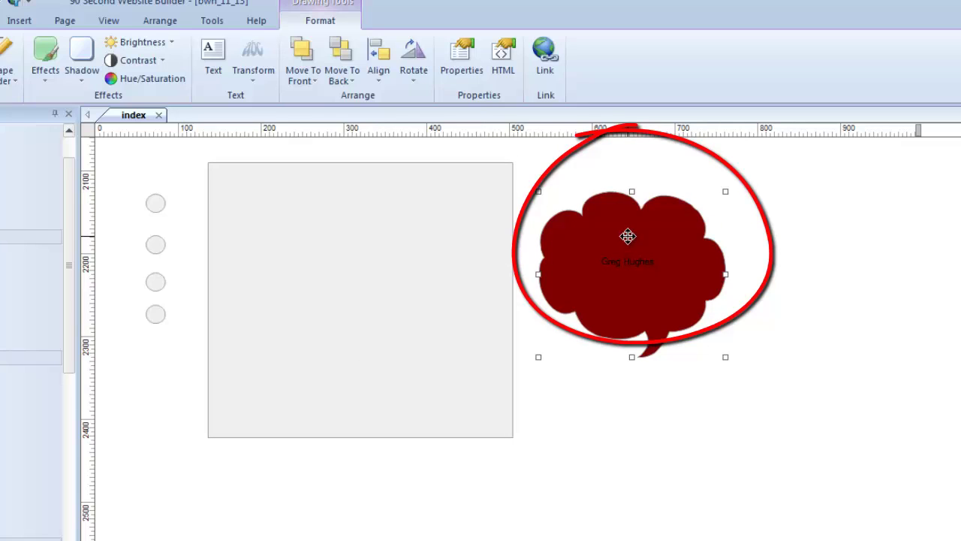
- Set the dark red cloud callout's publish format to Publish as CSS3 and apply it
double_click(659, 292)
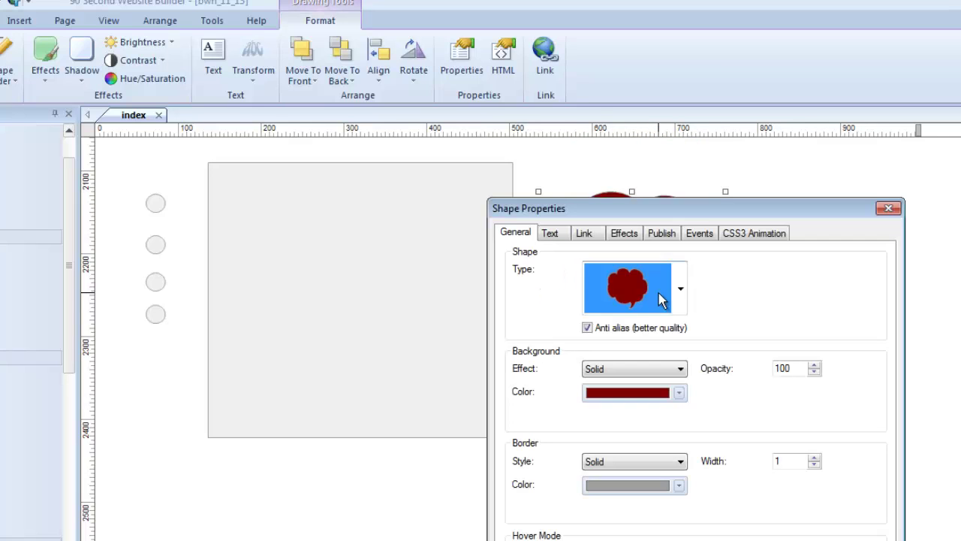
left_click(660, 234)
left_click(660, 270)
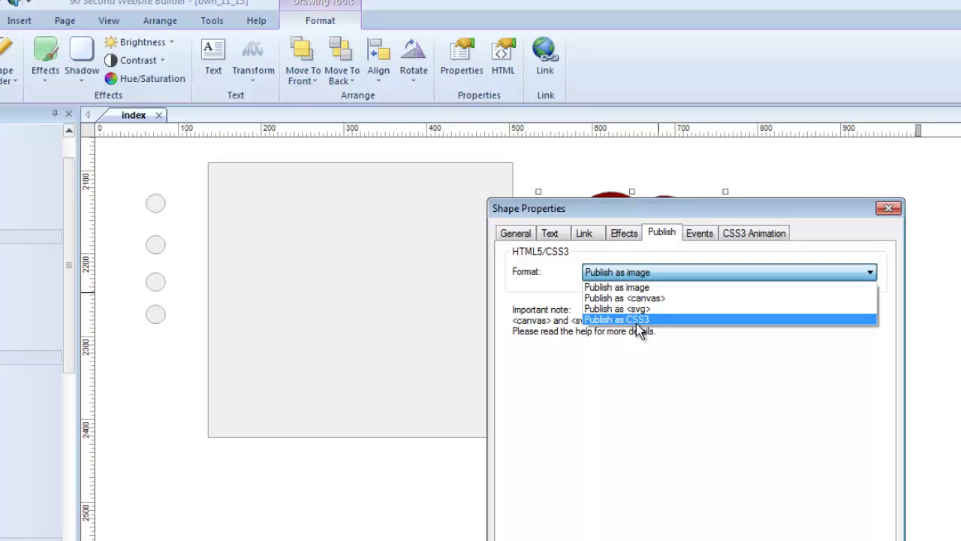
left_click(637, 320)
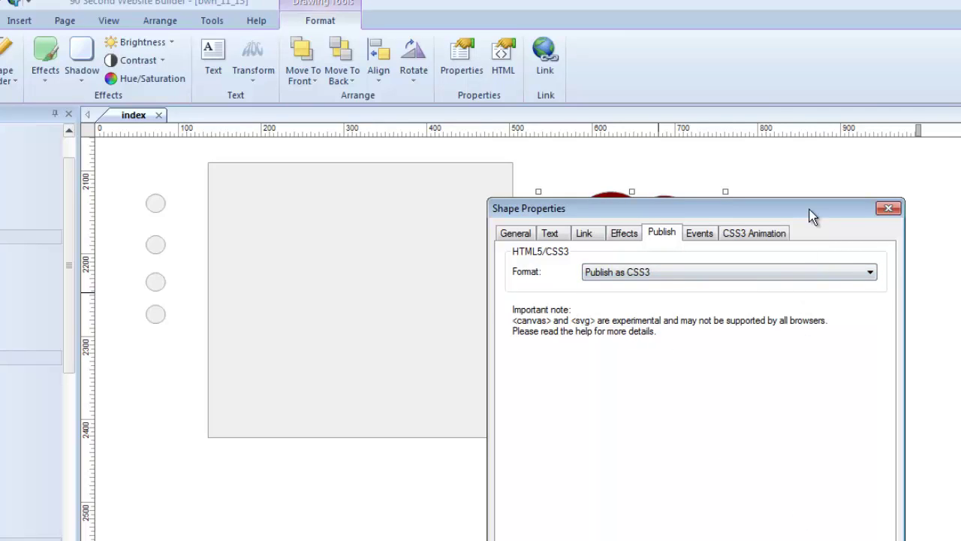
left_click_drag(812, 216, 851, 103)
left_click(854, 522)
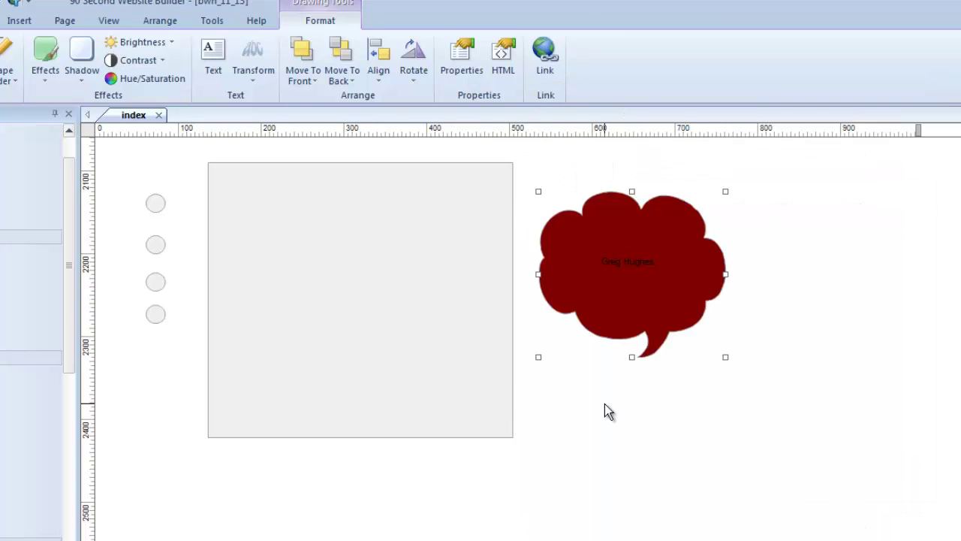
- Preview the index page in the browser and look down the page to the shapes
left_click(579, 454)
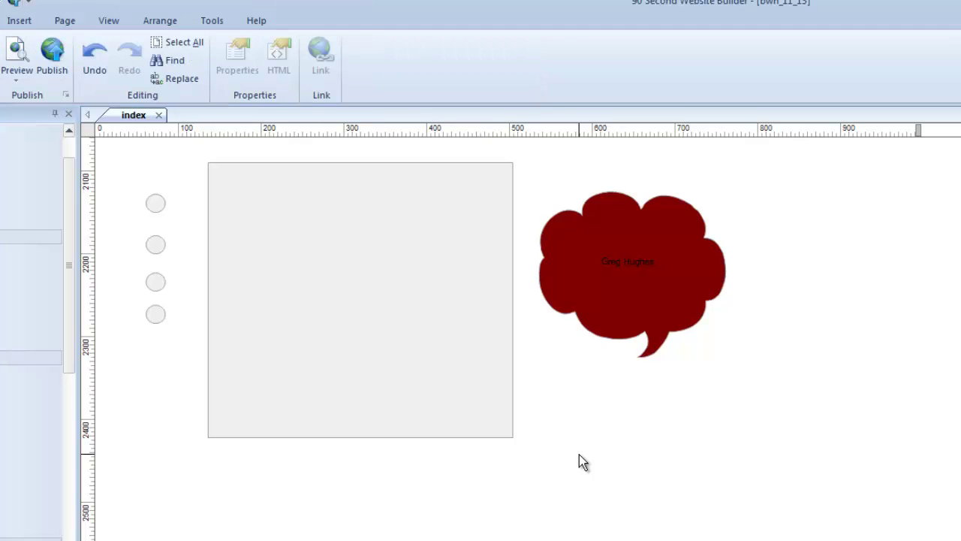
key("F5")
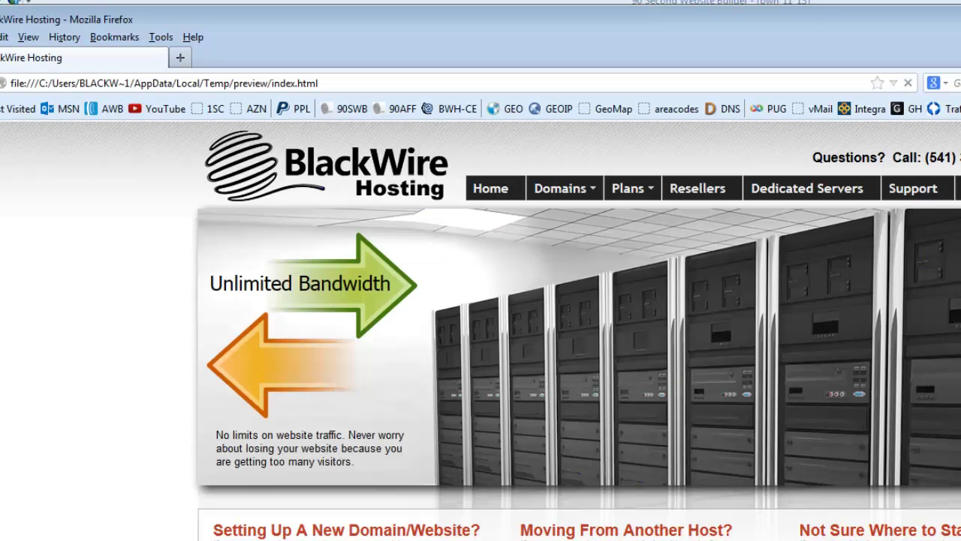
scroll(945, 534, "down", 15)
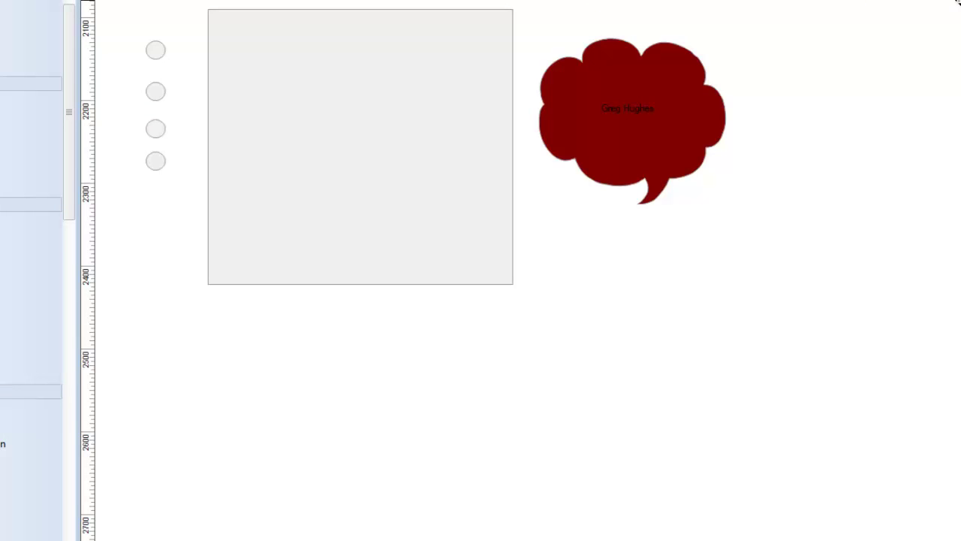
- Delete the cloud callout, the large gray rectangle and the four small circles from below the page footer
left_click(628, 125)
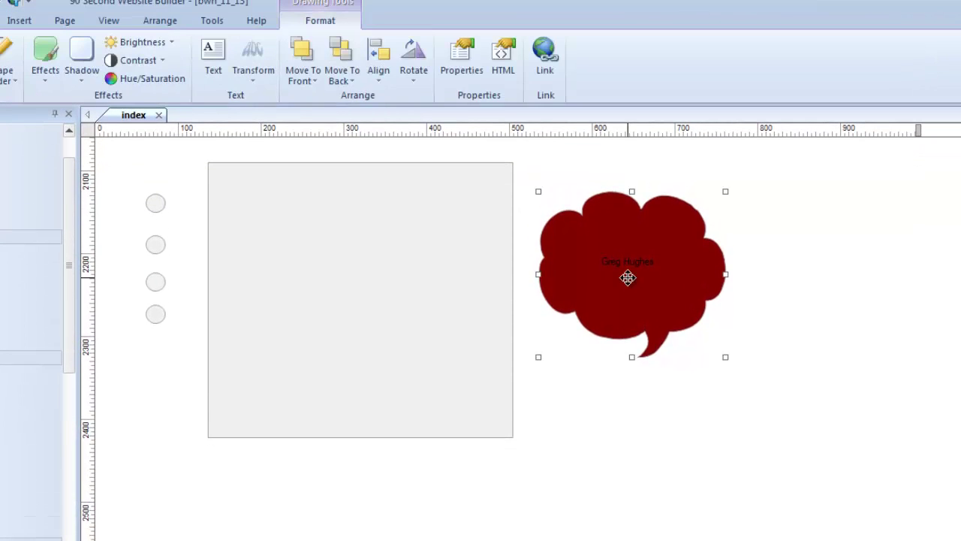
key("Delete")
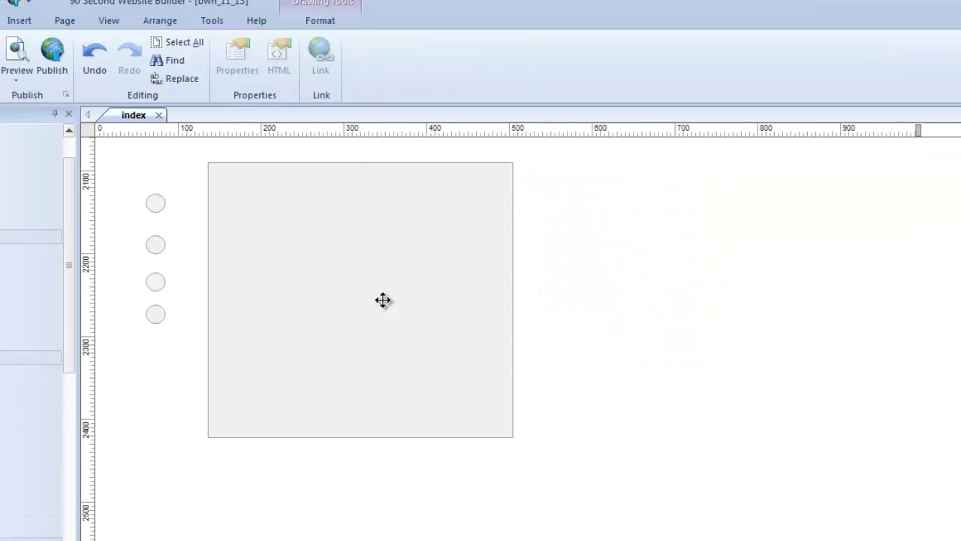
left_click(383, 301)
key("Delete")
left_click_drag(193, 410, 133, 162)
key("Delete")
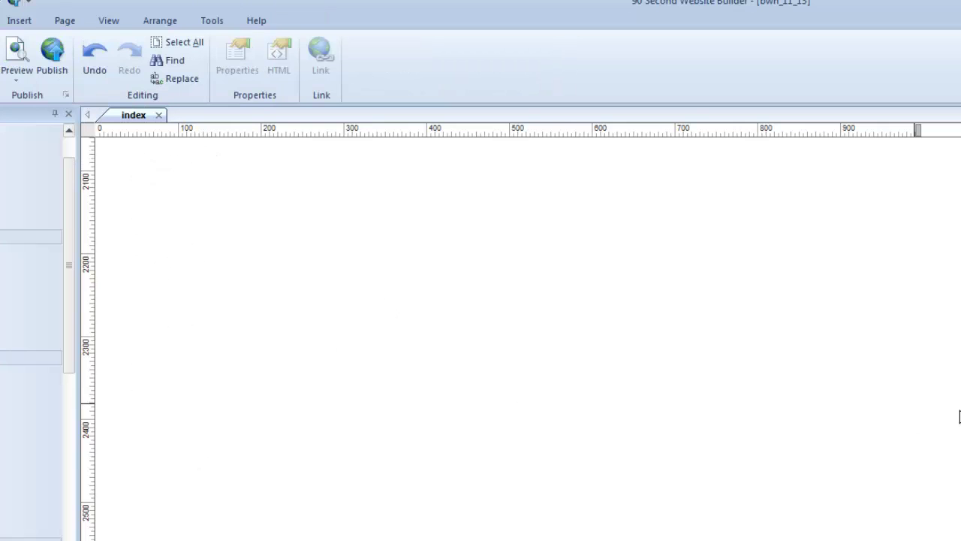
- Look over the index page from the footer up to the hosting offer, examining the logo strip, server boxes, icon row and video
scroll(959, 413, "up", 5)
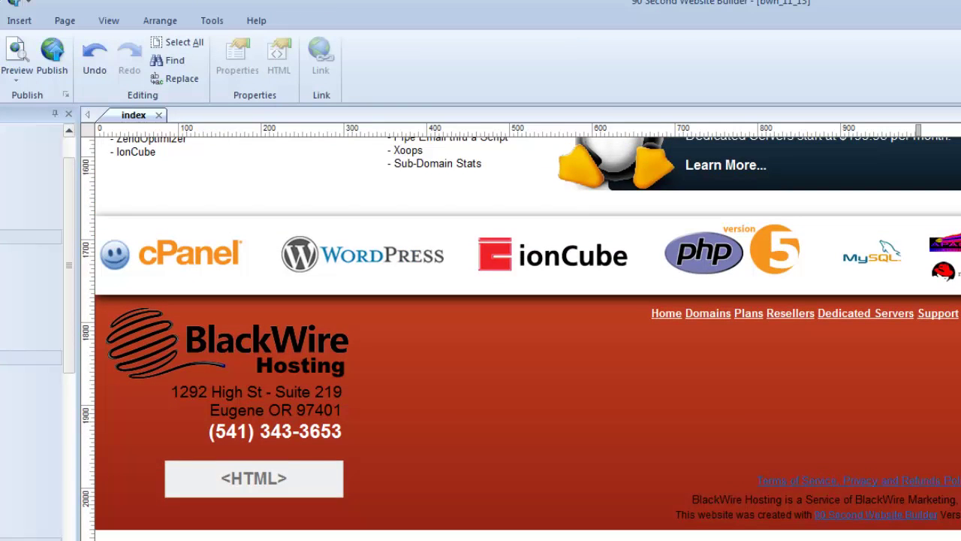
scroll(959, 414, "up", 1)
scroll(959, 414, "up", 2)
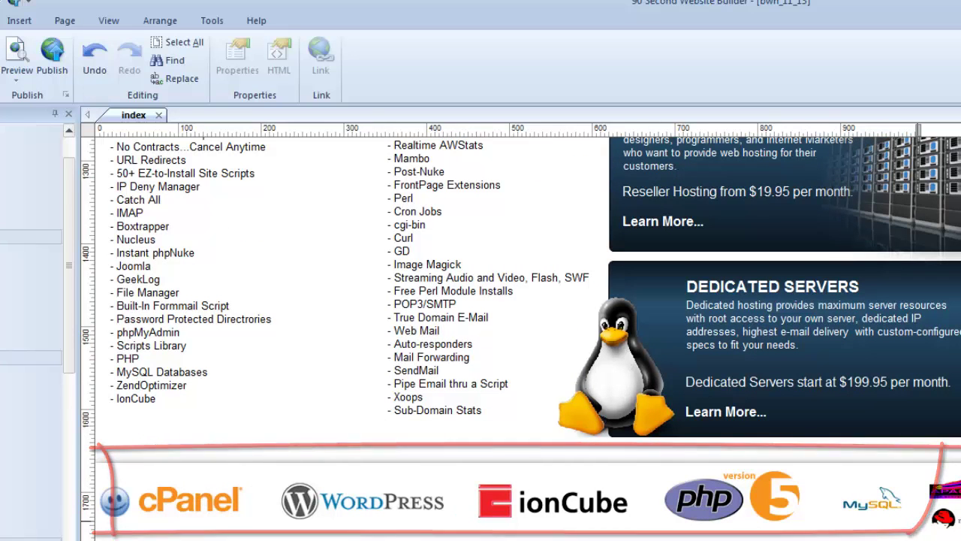
scroll(959, 413, "up", 2)
left_click(646, 510)
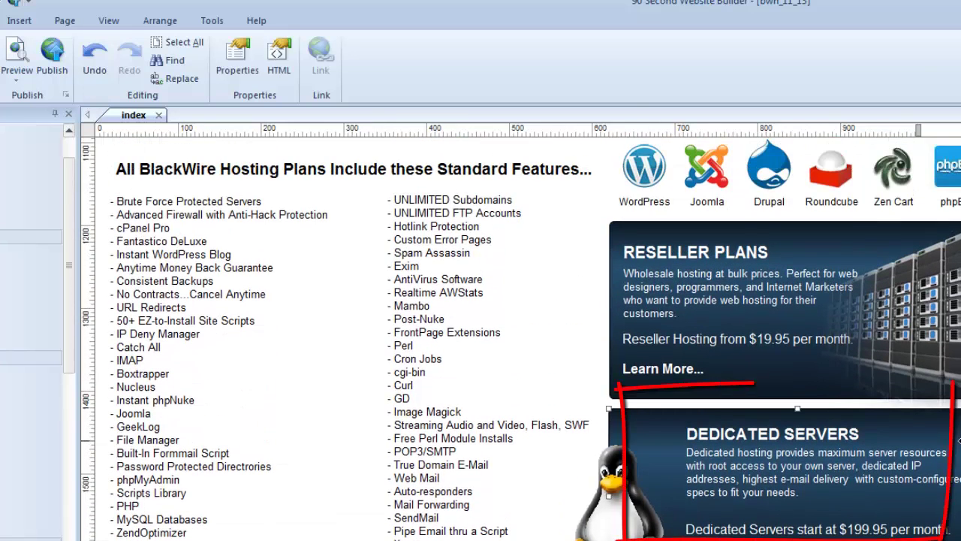
left_click(602, 501)
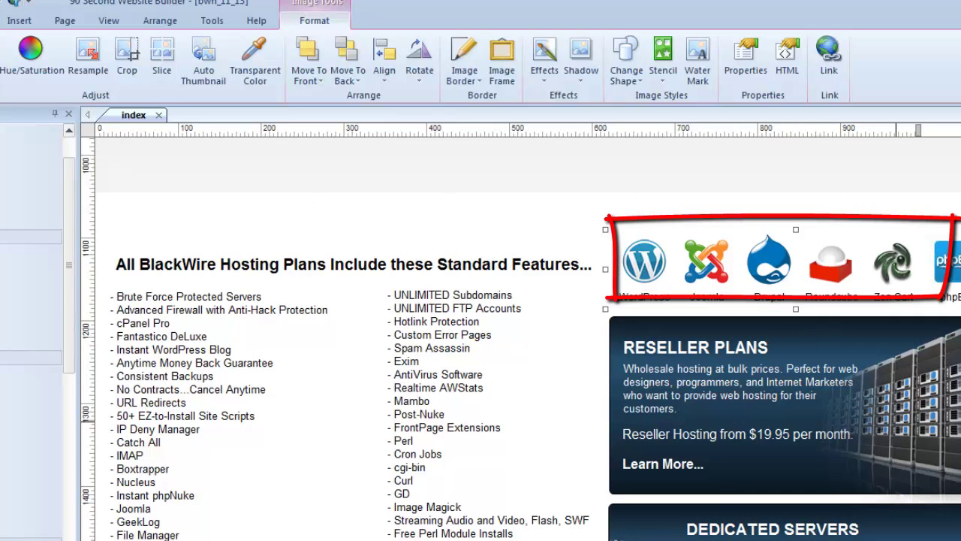
scroll(521, 338, "up", 5)
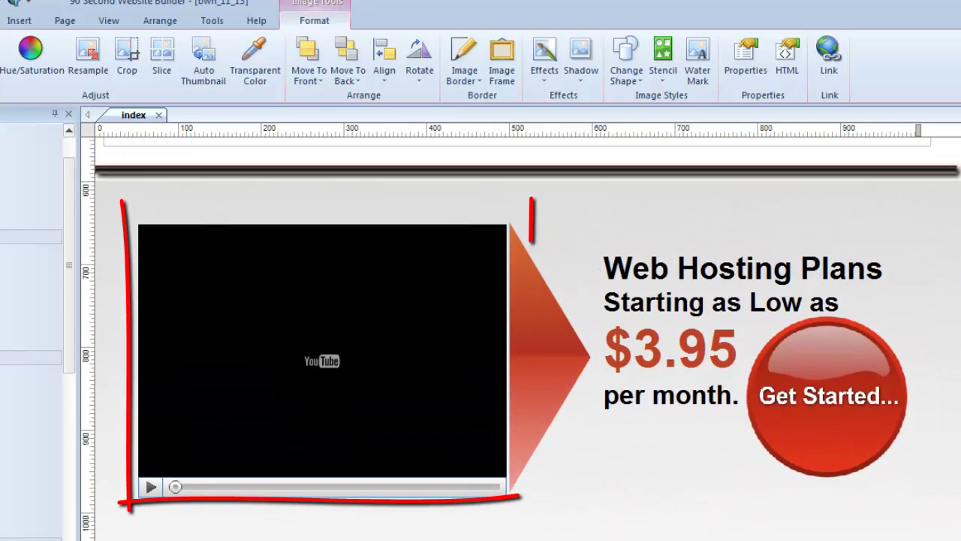
left_click(308, 301)
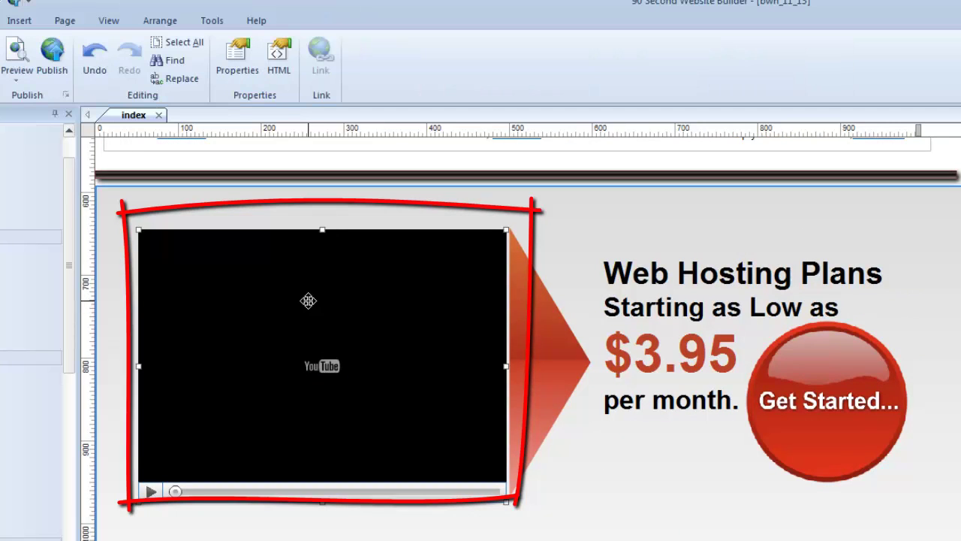
left_click(858, 391)
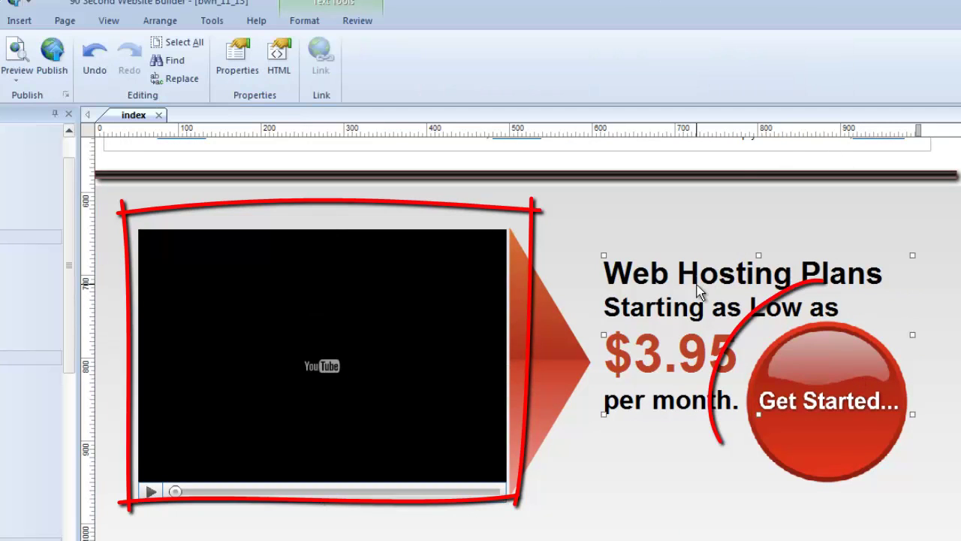
- Examine the shape type, background gradient and border settings of the red triangle beside the video, leaving them as they are
left_click(547, 358)
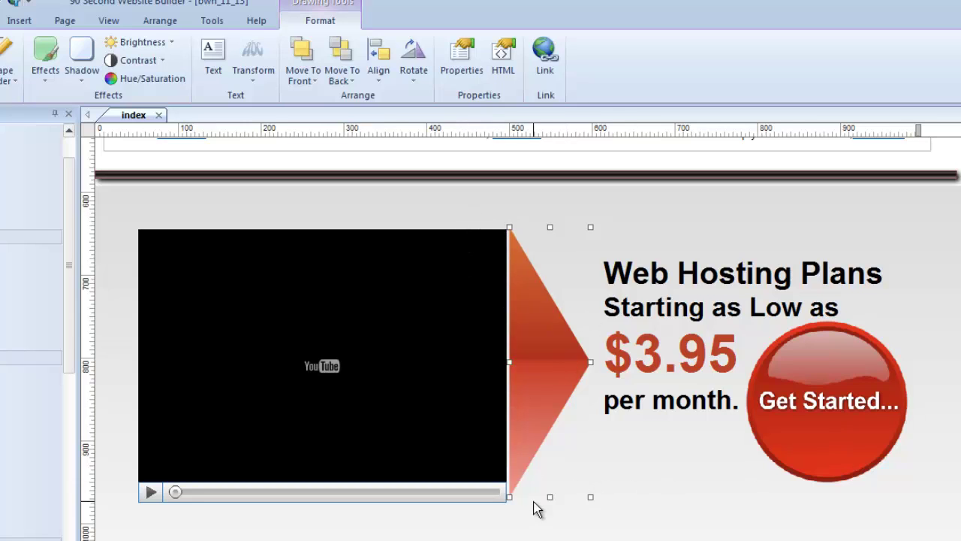
double_click(552, 368)
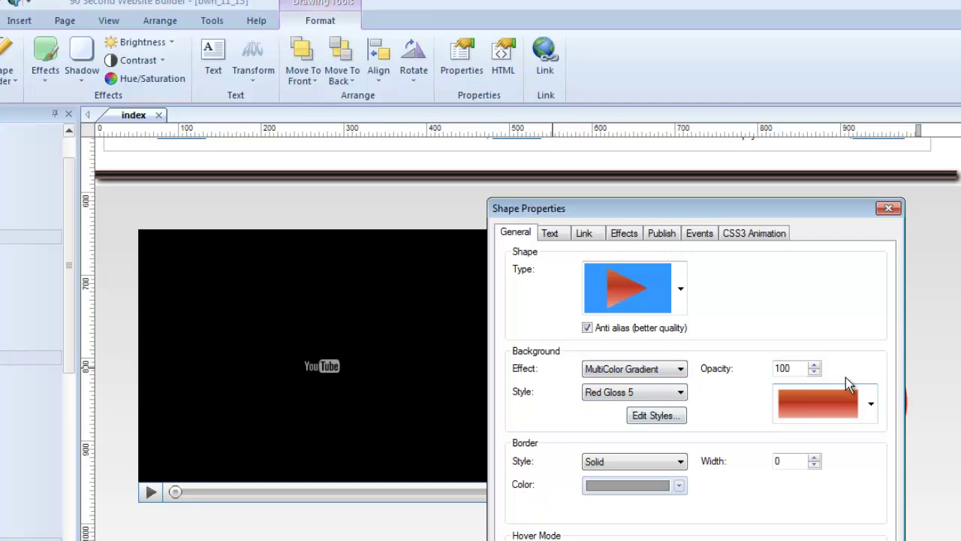
left_click_drag(803, 214, 812, 131)
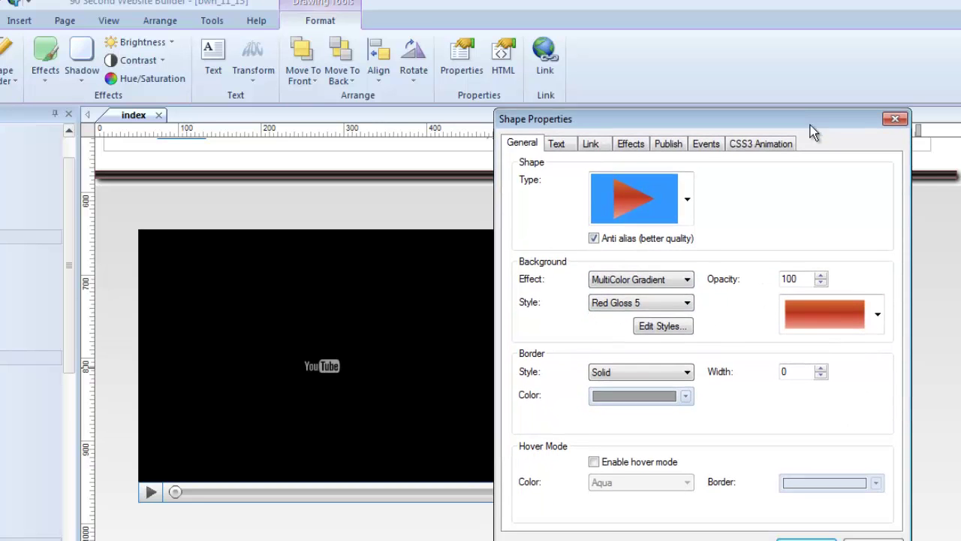
left_click(806, 538)
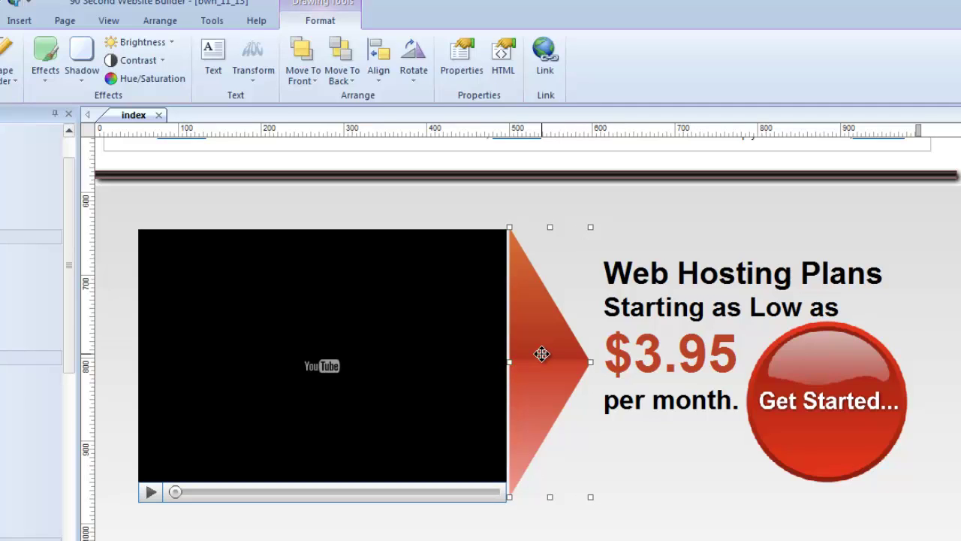
left_click(613, 529)
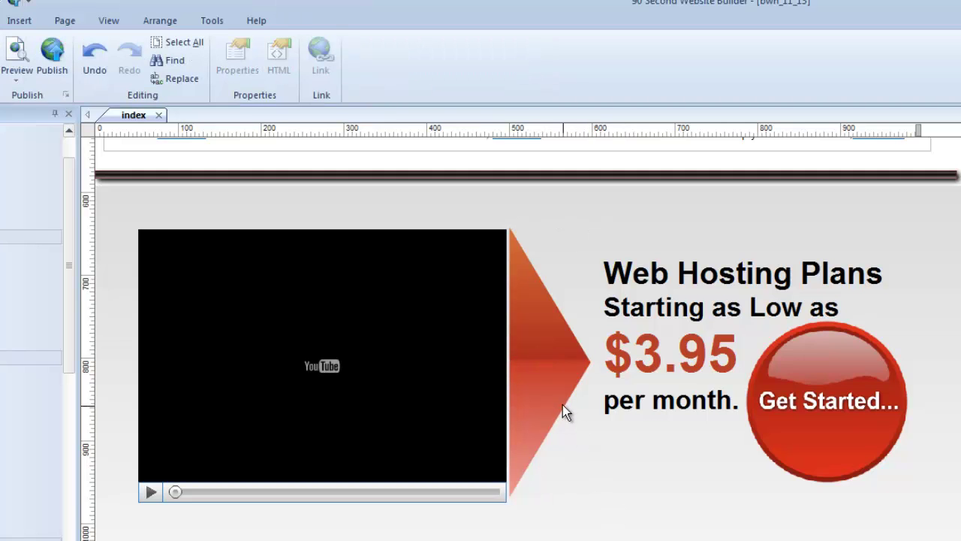
- Look over the index page from the banner down to the empty area below the footer and review the Drawing tools
scroll(521, 338, "up", 10)
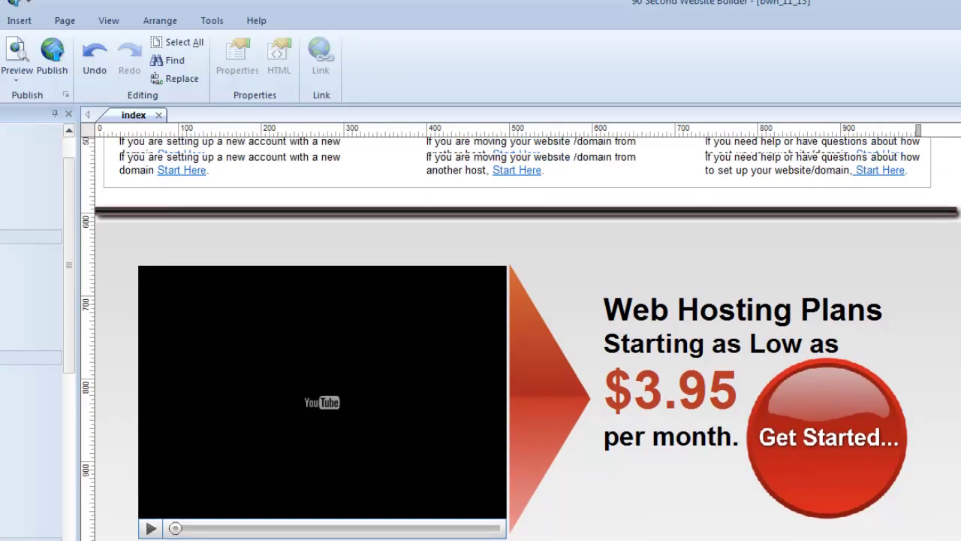
scroll(521, 338, "down", 10)
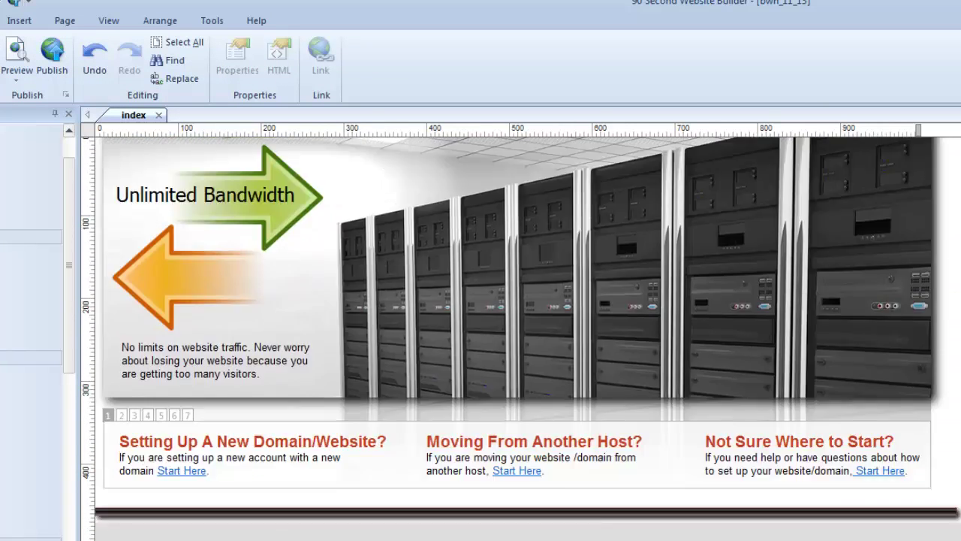
scroll(521, 338, "down", 5)
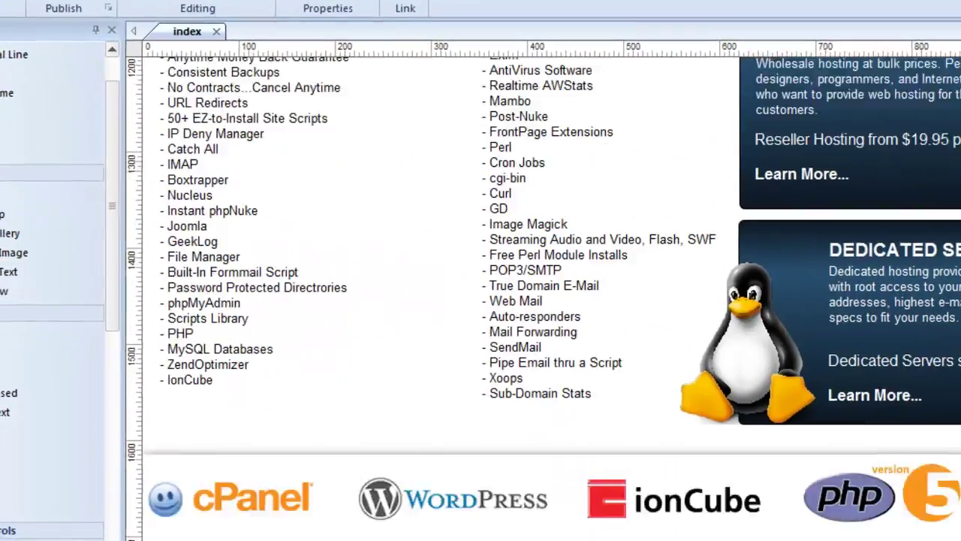
scroll(522, 338, "down", 9)
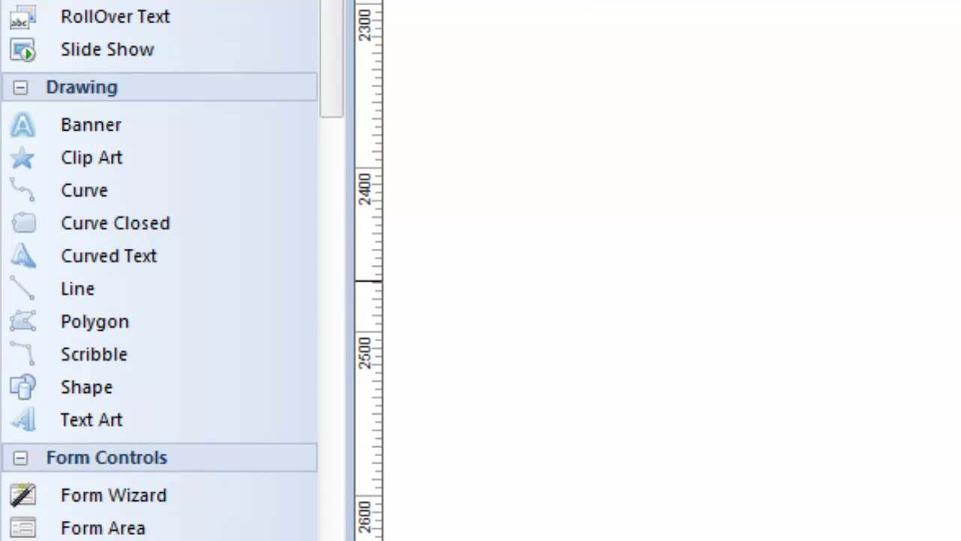
scroll(738, 336, "up", 3)
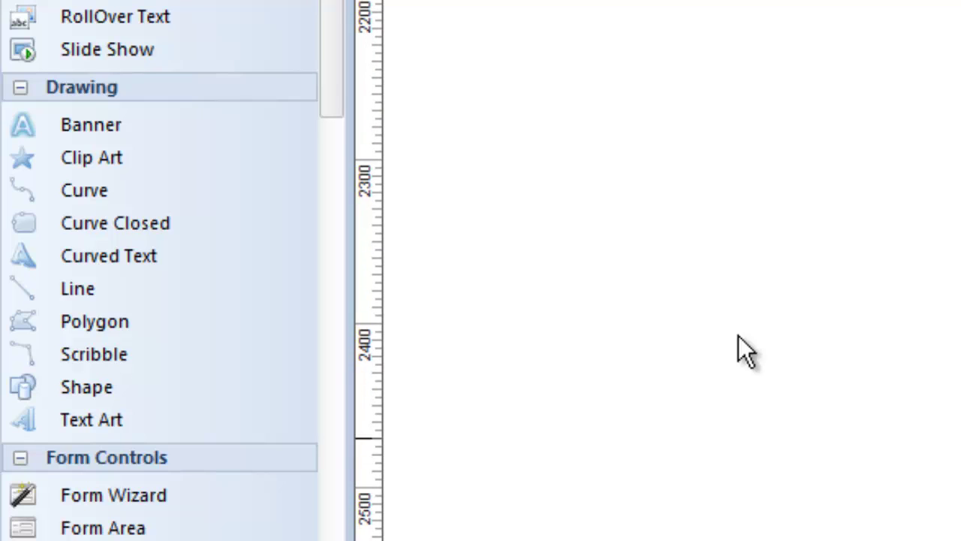